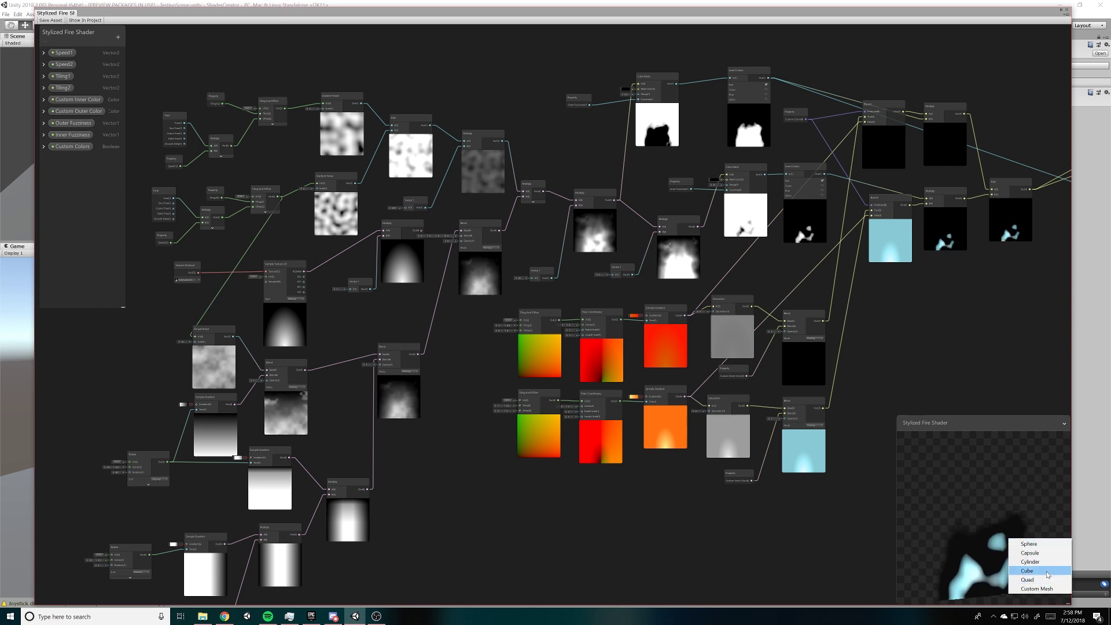
Step: Switch the Main Preview mesh to Quad and tilt it to see the flame at an angle
{"action": "left_click", "coordinate": [1047, 572]}
{"action": "right_click", "coordinate": [968, 504]}
{"action": "left_click", "coordinate": [988, 546]}
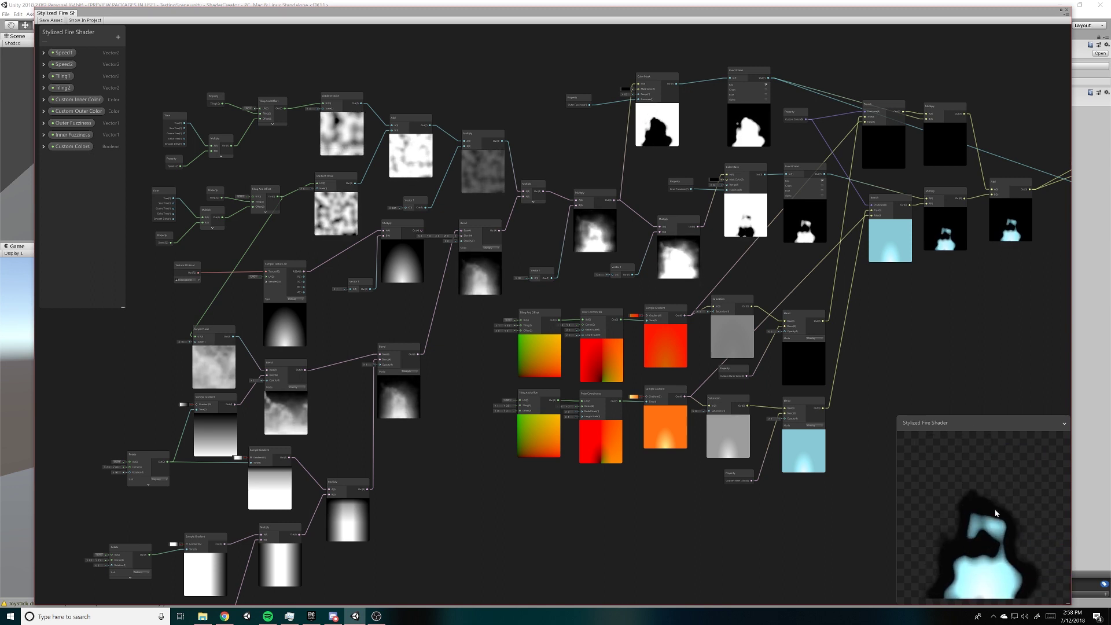
{"action": "right_click_drag", "start_coordinate": [985, 525], "coordinate": [1002, 512]}
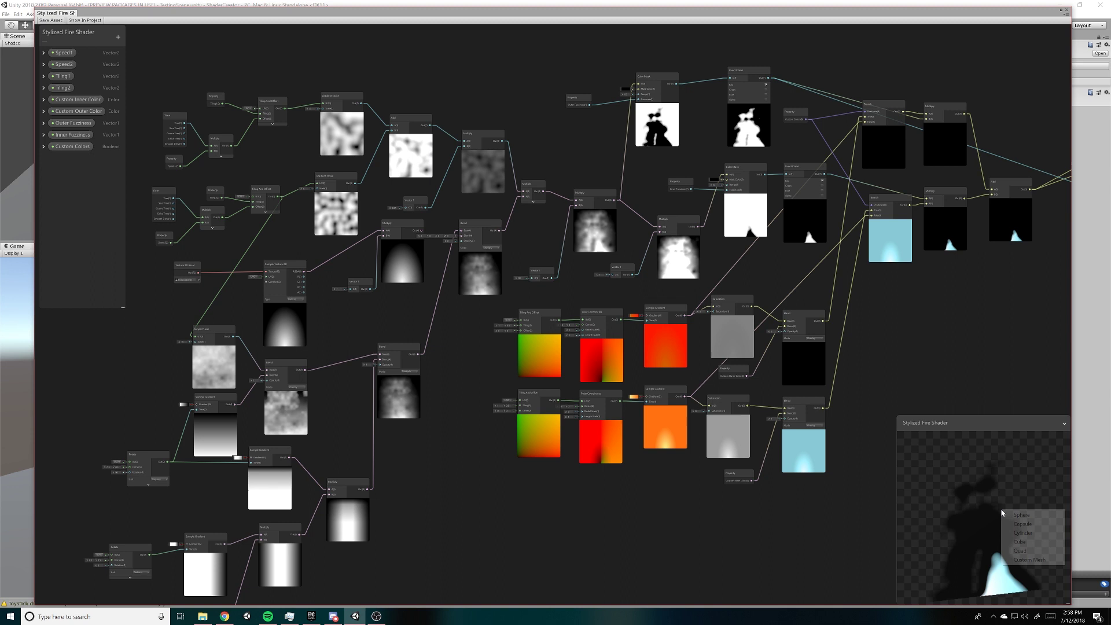
Step: Try the fire on a Cylinder preview mesh, then return to Quad
{"action": "left_click", "coordinate": [1028, 551]}
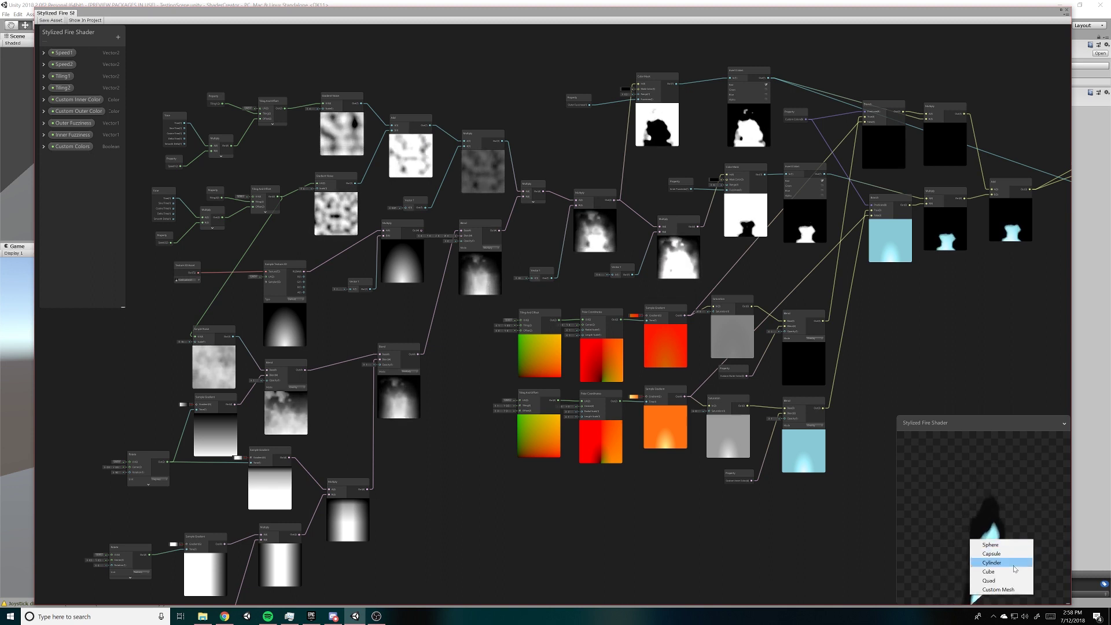
{"action": "left_click", "coordinate": [1014, 564]}
{"action": "right_click", "coordinate": [992, 528]}
{"action": "left_click", "coordinate": [1012, 570]}
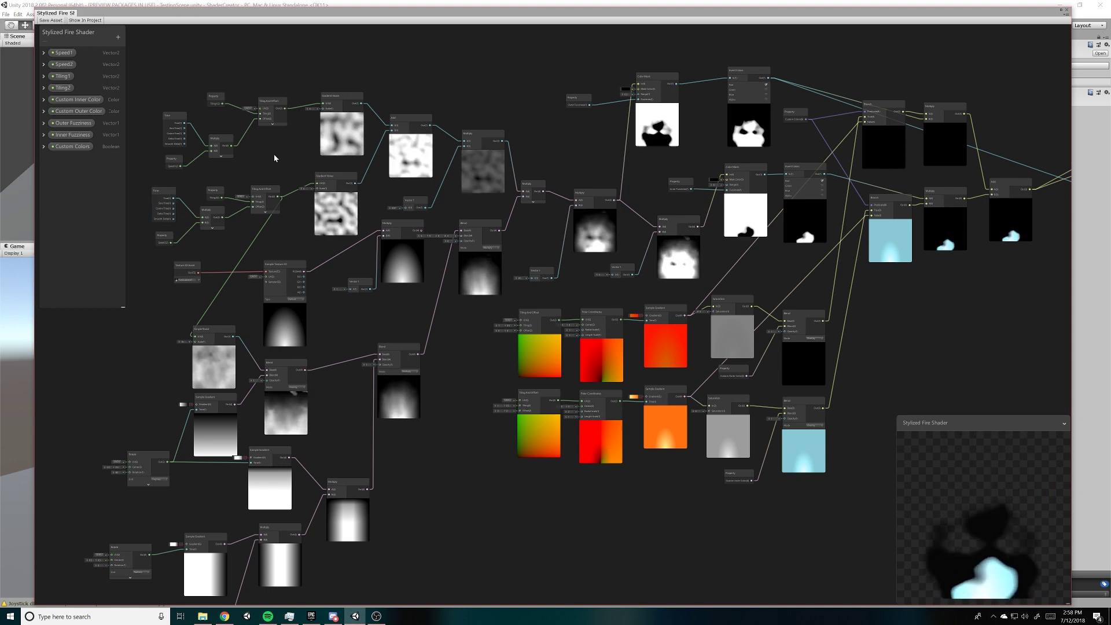
Step: Zoom in on the Time, Speed1 property, Multiply and Tiling And Offset nodes, selecting Speed1 and its Multiply
{"action": "mouse_move", "coordinate": [928, 309]}
{"action": "middle_mouse_down"}
{"action": "mouse_move", "coordinate": [571, 253]}
{"action": "mouse_move", "coordinate": [885, 249]}
{"action": "middle_mouse_up"}
{"action": "middle_click_drag", "start_coordinate": [484, 311], "coordinate": [699, 377]}
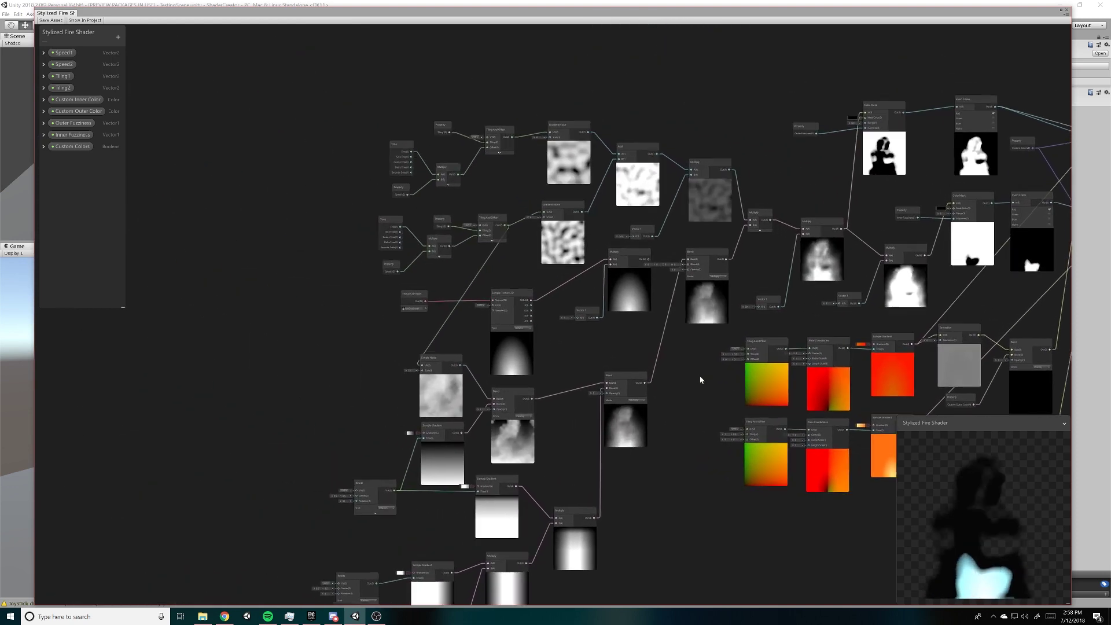
{"action": "scroll", "coordinate": [231, 137], "scroll_direction": "up", "scroll_amount": 3}
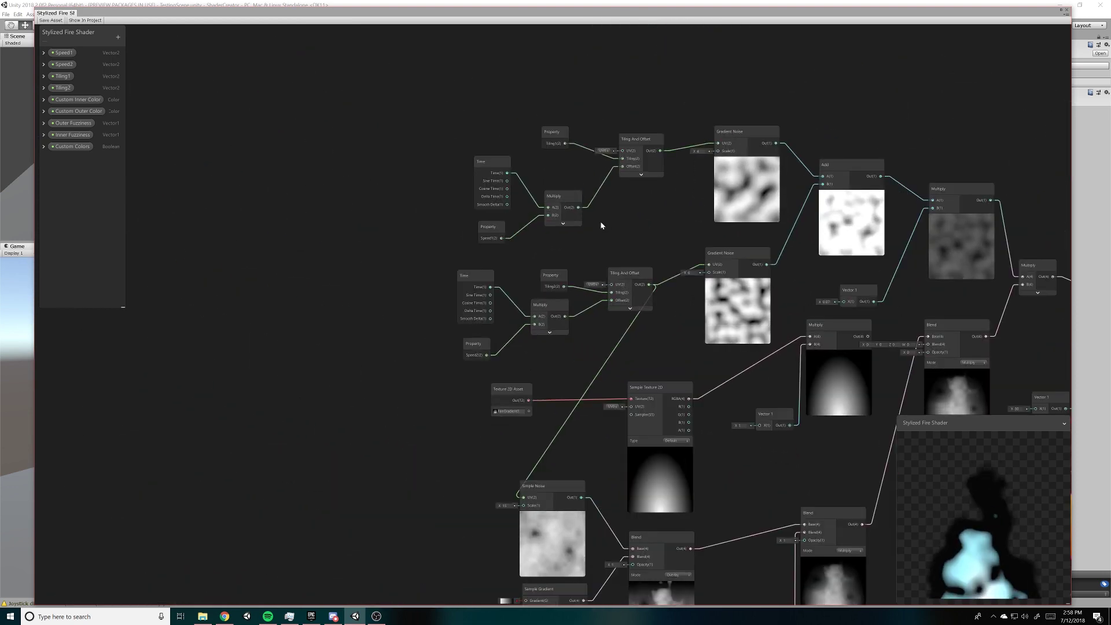
{"action": "mouse_move", "coordinate": [599, 223]}
{"action": "middle_mouse_down"}
{"action": "mouse_move", "coordinate": [462, 243]}
{"action": "mouse_move", "coordinate": [478, 254]}
{"action": "middle_mouse_up"}
{"action": "scroll", "coordinate": [467, 246], "scroll_direction": "up", "scroll_amount": 1}
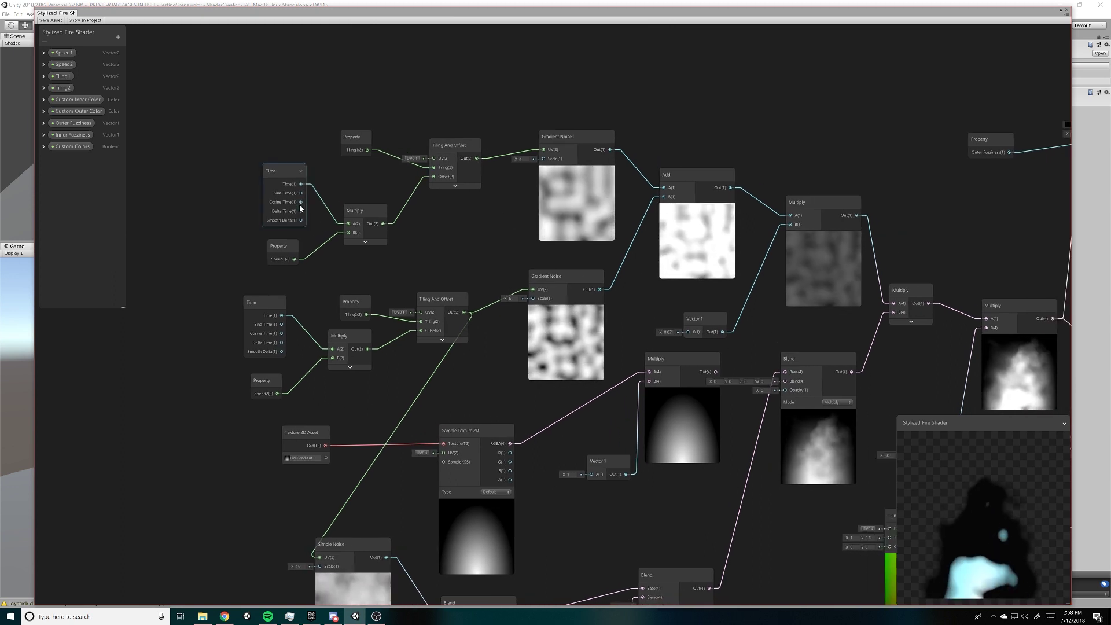
{"action": "left_click_drag", "start_coordinate": [291, 247], "coordinate": [299, 246]}
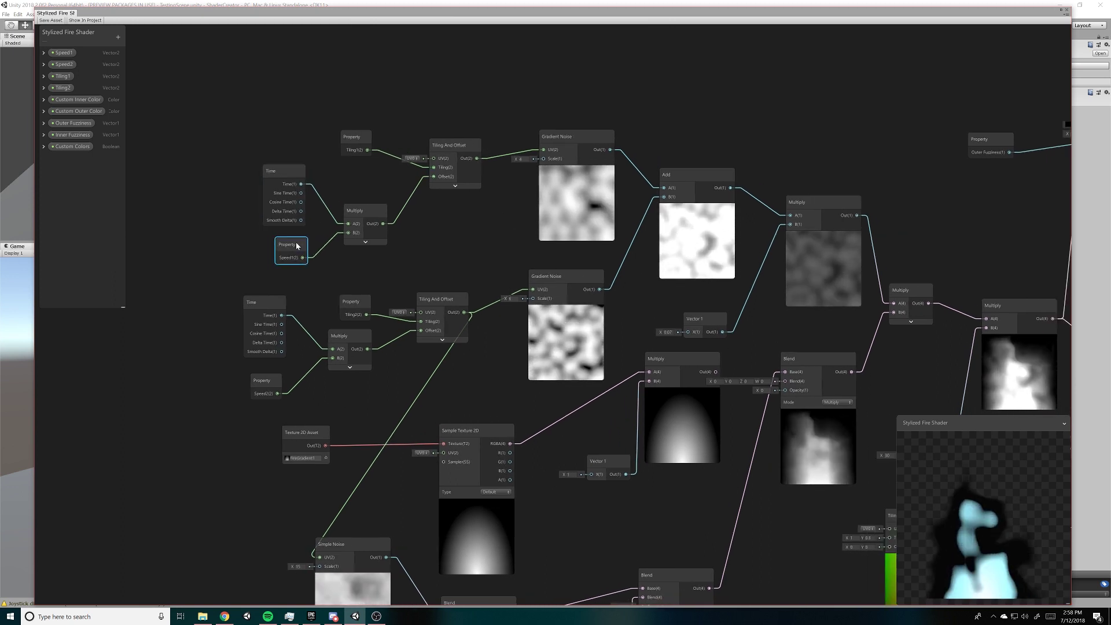
{"action": "left_click_drag", "start_coordinate": [359, 212], "coordinate": [366, 197]}
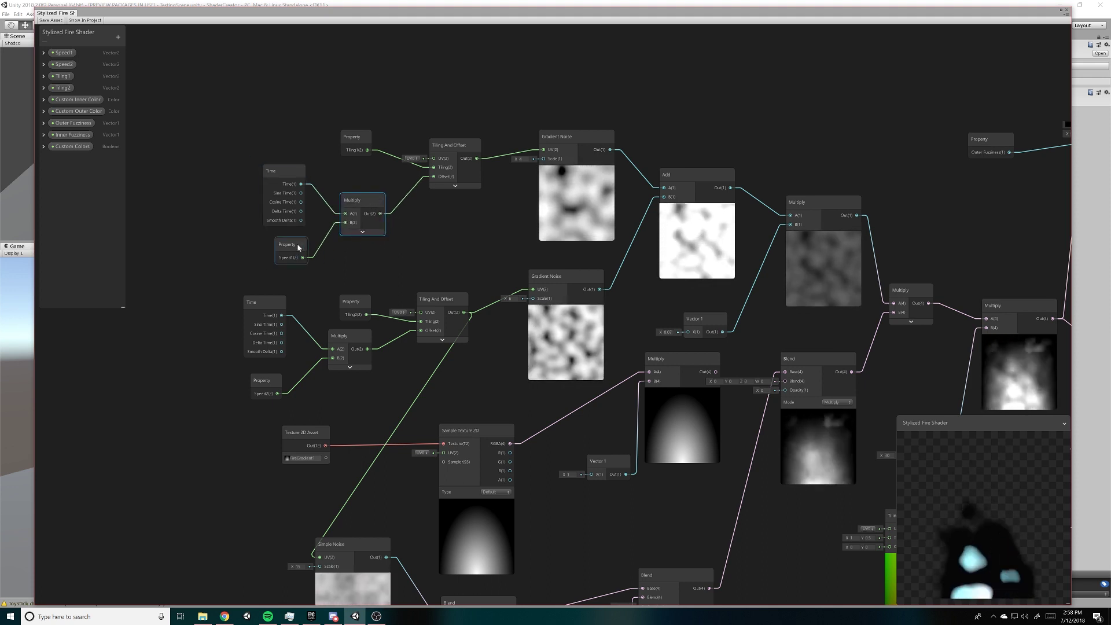
Step: Expand Speed1 and Speed2 in the Blackboard to show their Exposed, Reference and Default fields
{"action": "left_click", "coordinate": [44, 52]}
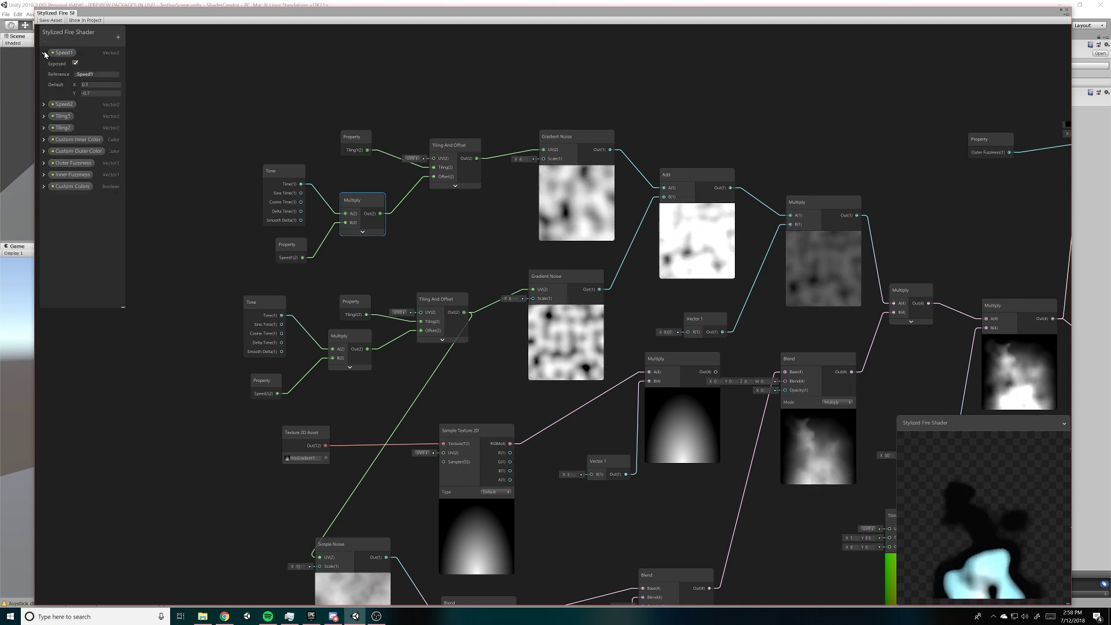
{"action": "left_click", "coordinate": [44, 52]}
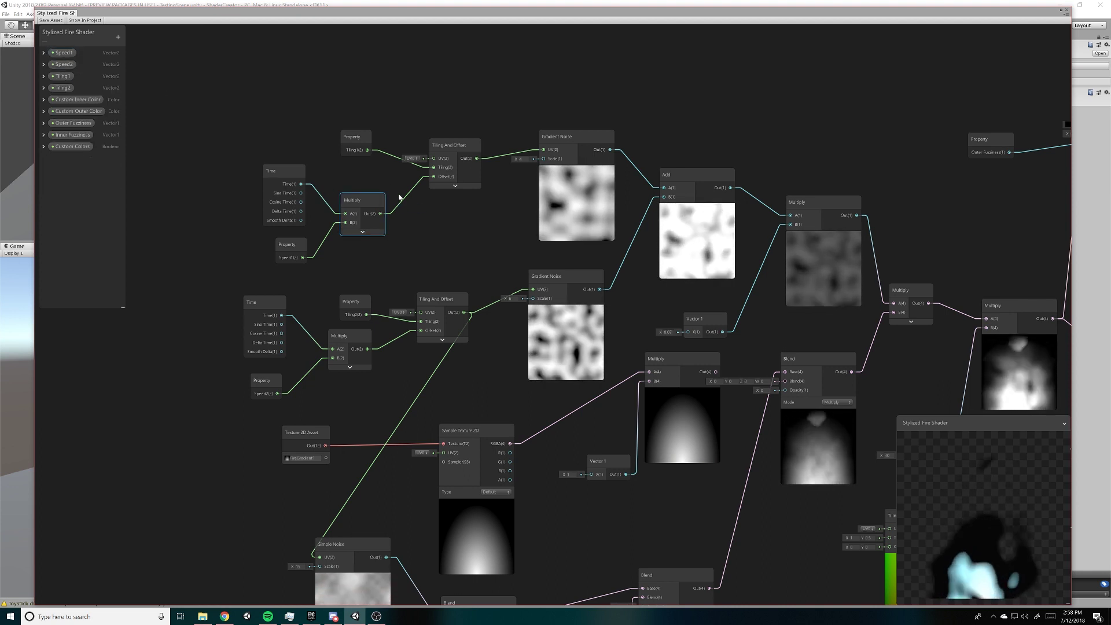
{"action": "left_click", "coordinate": [44, 52]}
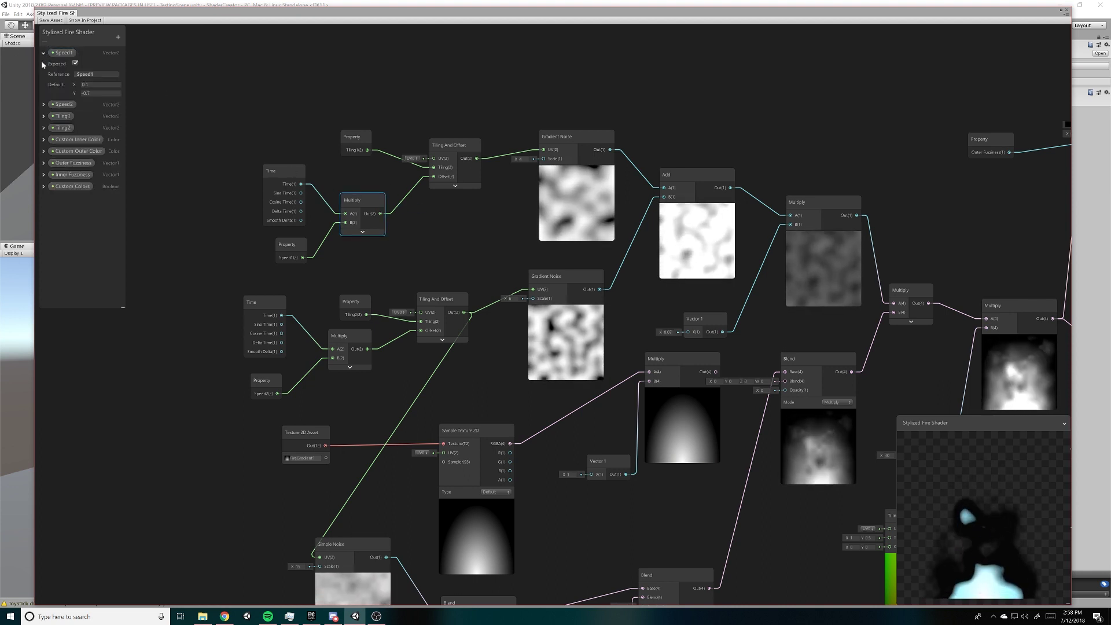
{"action": "left_click", "coordinate": [44, 104]}
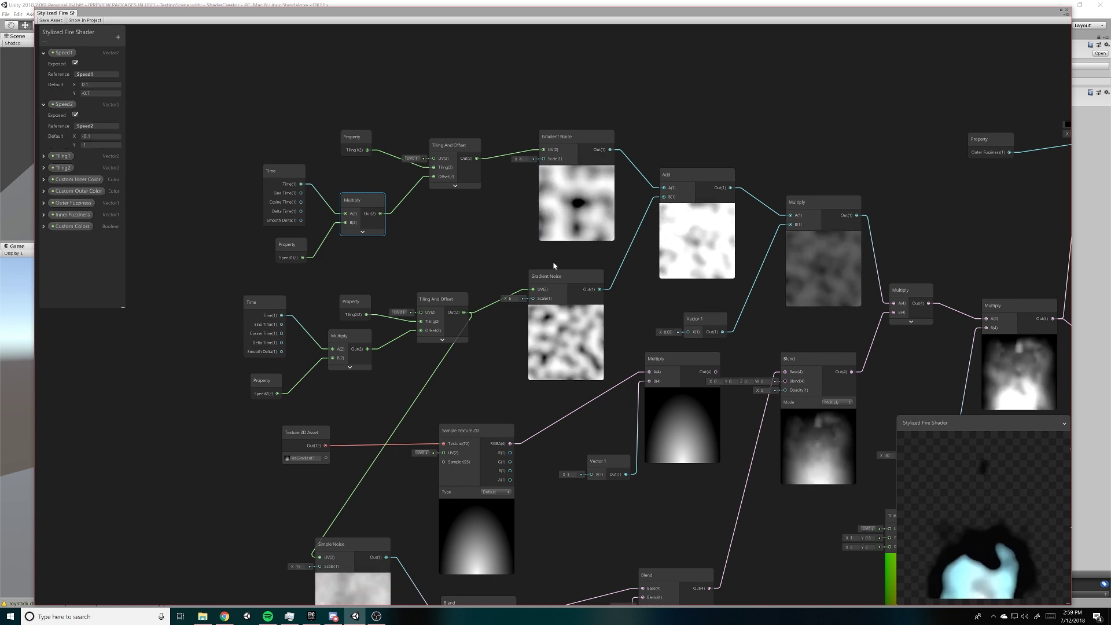
Step: Check the upper Tiling And Offset preview, nudge Tiling1 down-right, and select Speed1
{"action": "middle_click_drag", "start_coordinate": [473, 225], "coordinate": [468, 225]}
{"action": "left_click_drag", "start_coordinate": [455, 156], "coordinate": [457, 156]}
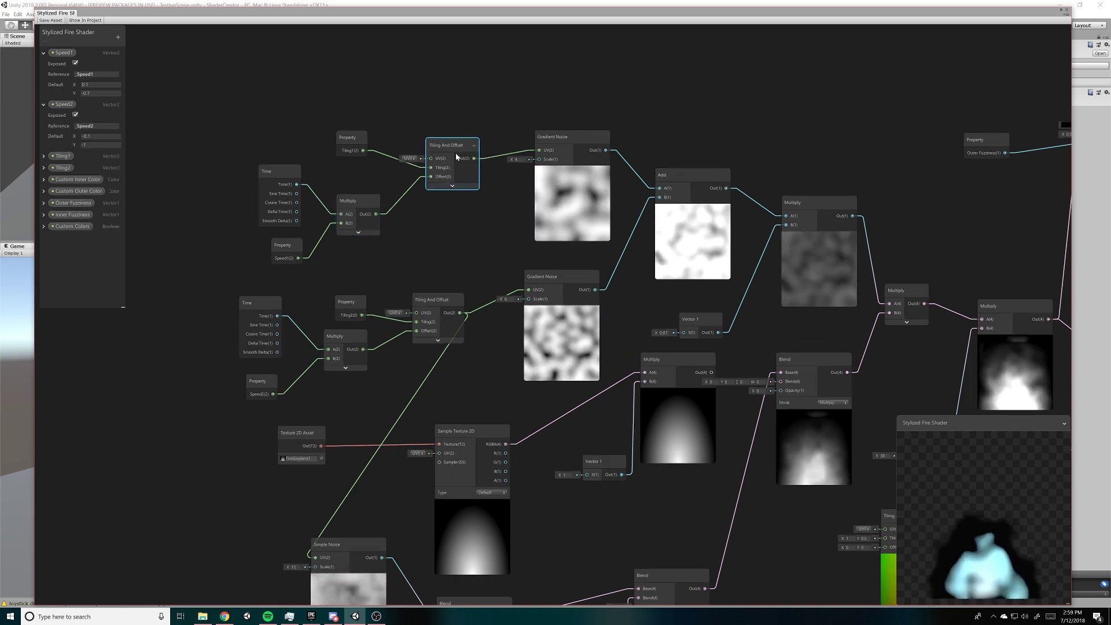
{"action": "left_click", "coordinate": [452, 187]}
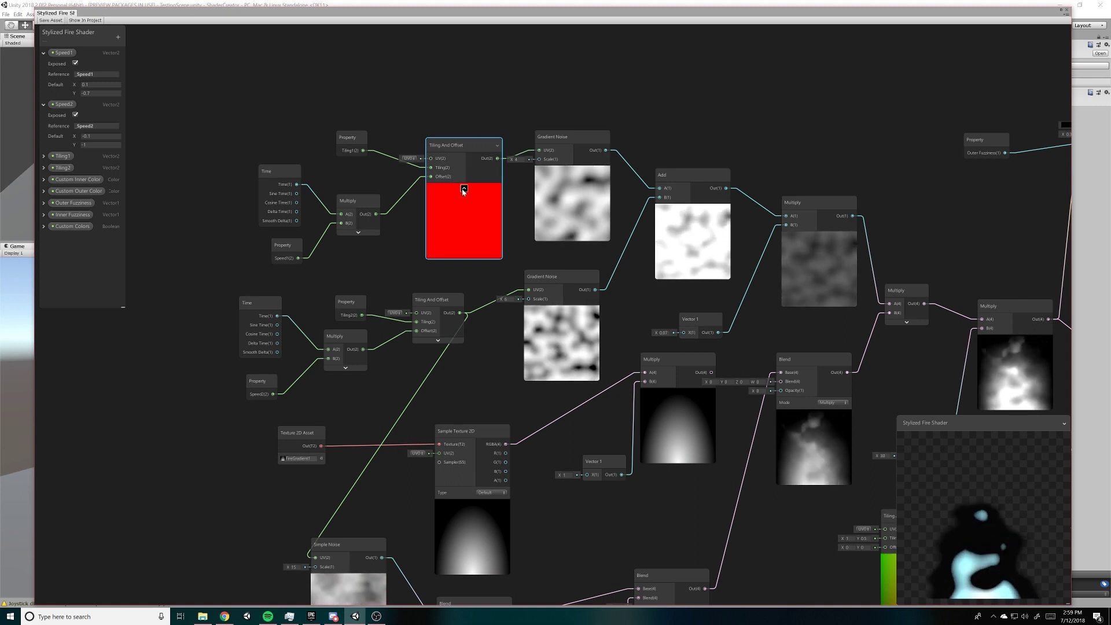
{"action": "left_click", "coordinate": [463, 189]}
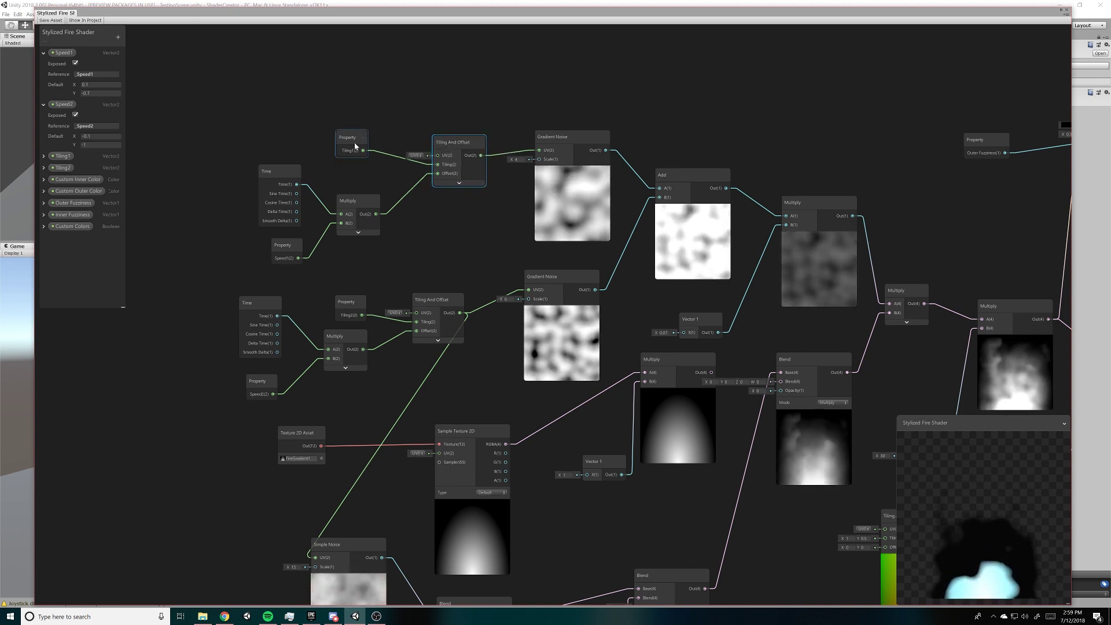
{"action": "left_click_drag", "start_coordinate": [354, 144], "coordinate": [368, 151]}
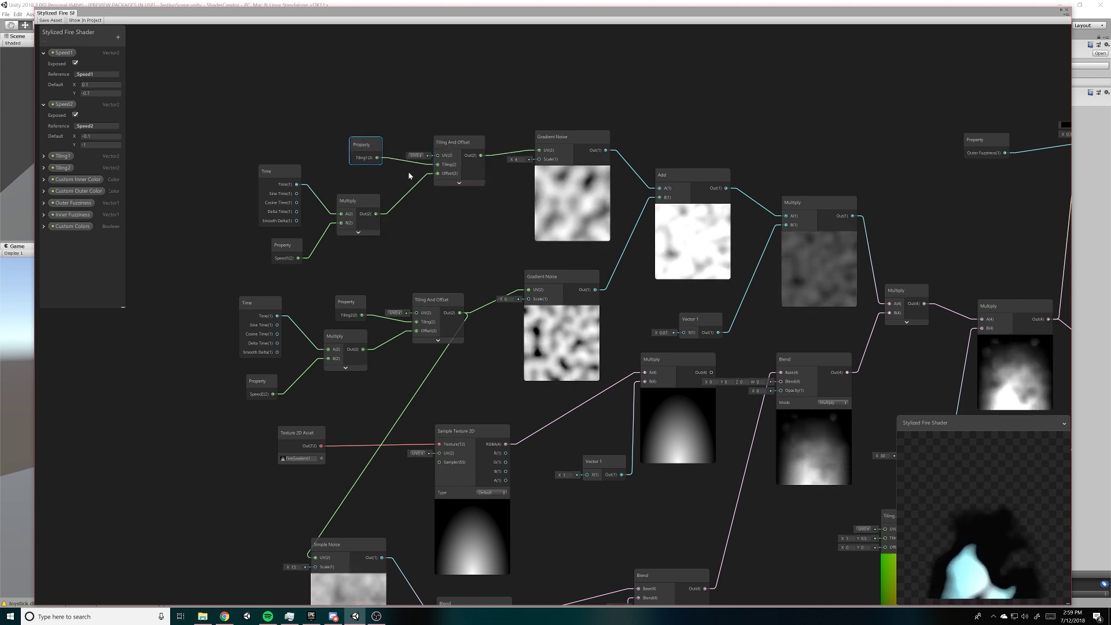
{"action": "left_click_drag", "start_coordinate": [284, 250], "coordinate": [281, 250]}
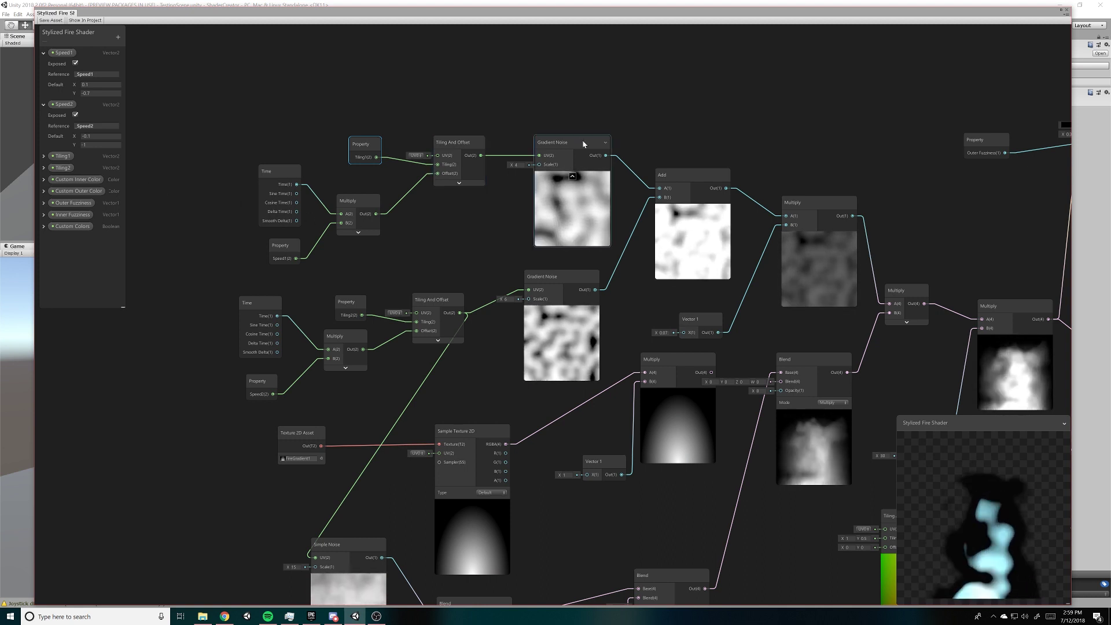
{"action": "left_click_drag", "start_coordinate": [584, 144], "coordinate": [580, 148]}
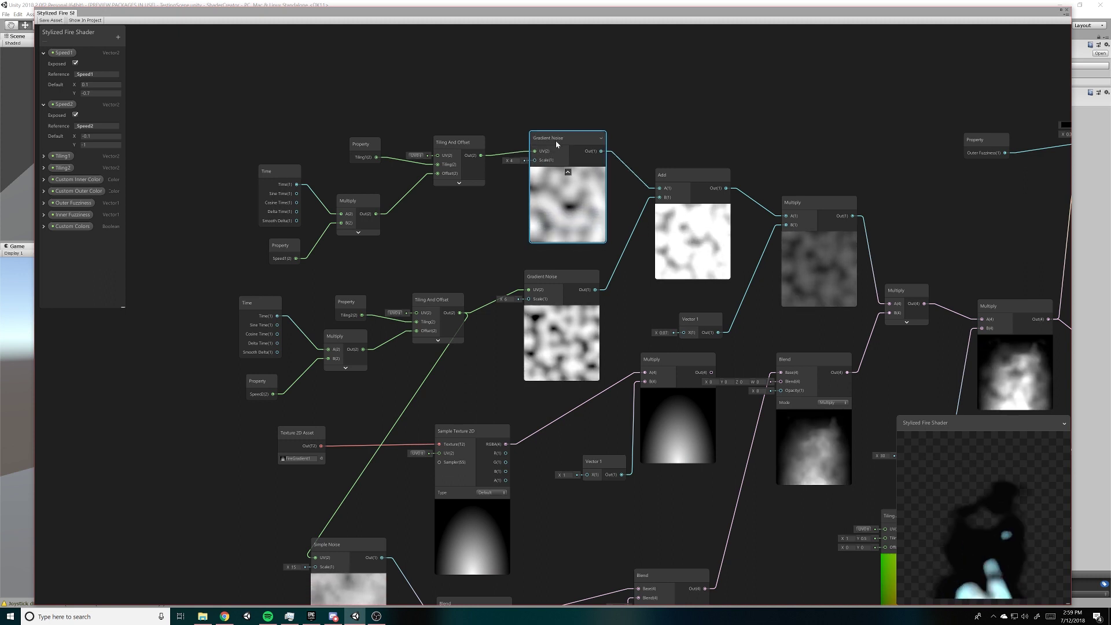
{"action": "left_click_drag", "start_coordinate": [554, 148], "coordinate": [556, 148]}
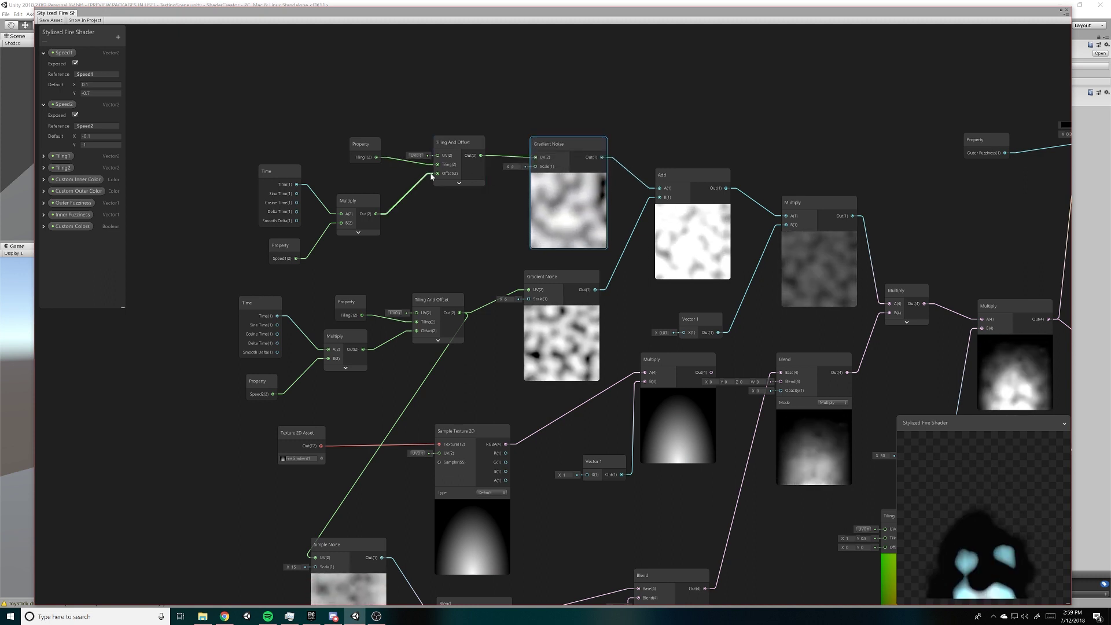
{"action": "left_click_drag", "start_coordinate": [552, 150], "coordinate": [547, 146]}
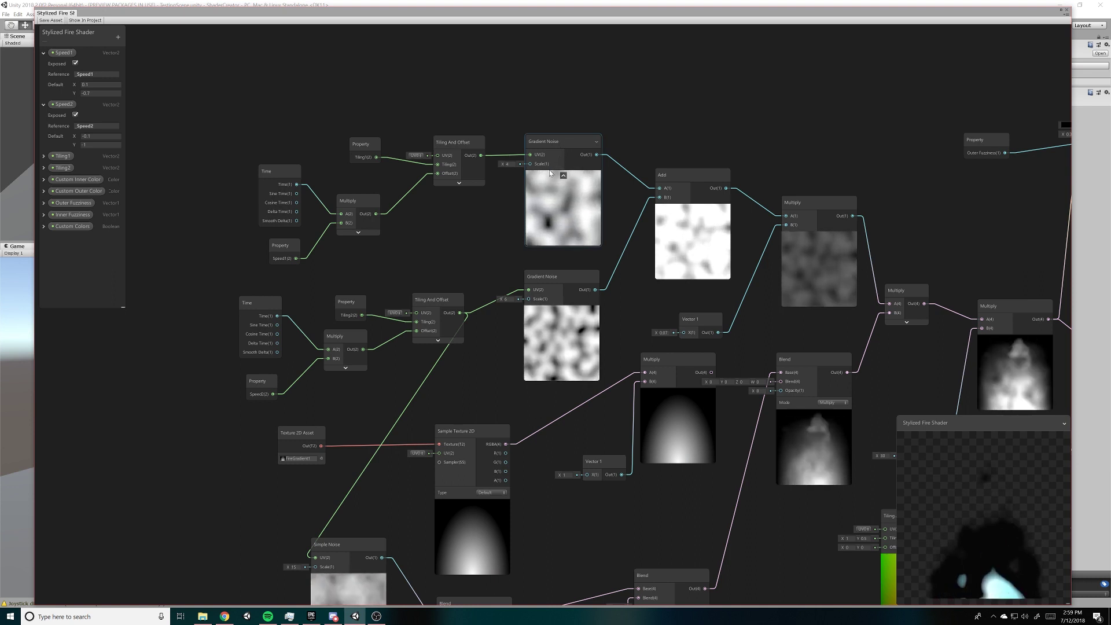
{"action": "left_click", "coordinate": [507, 163]}
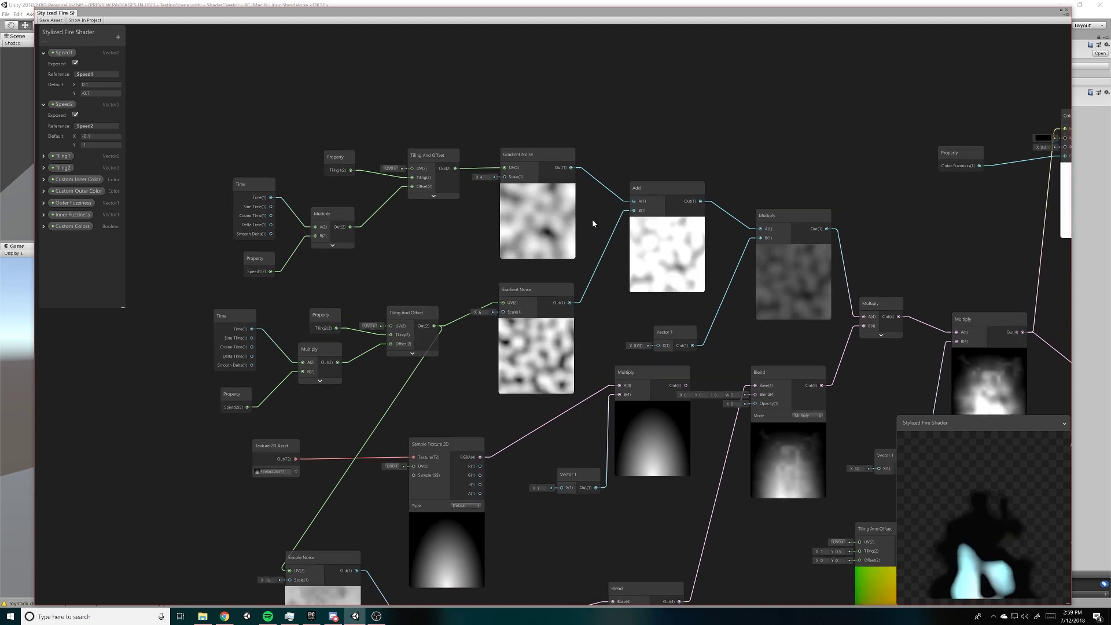
{"action": "middle_click_drag", "start_coordinate": [617, 207], "coordinate": [590, 219]}
{"action": "left_click", "coordinate": [523, 158]}
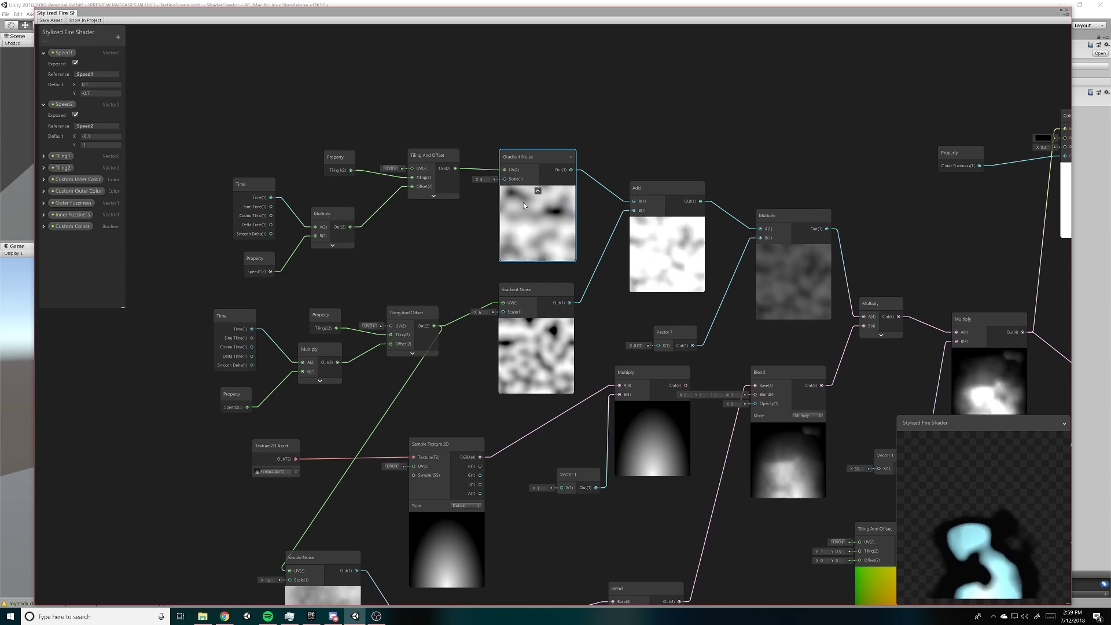
{"action": "mouse_move", "coordinate": [591, 299]}
{"action": "middle_mouse_down"}
{"action": "mouse_move", "coordinate": [572, 298]}
{"action": "mouse_move", "coordinate": [573, 287]}
{"action": "middle_mouse_up"}
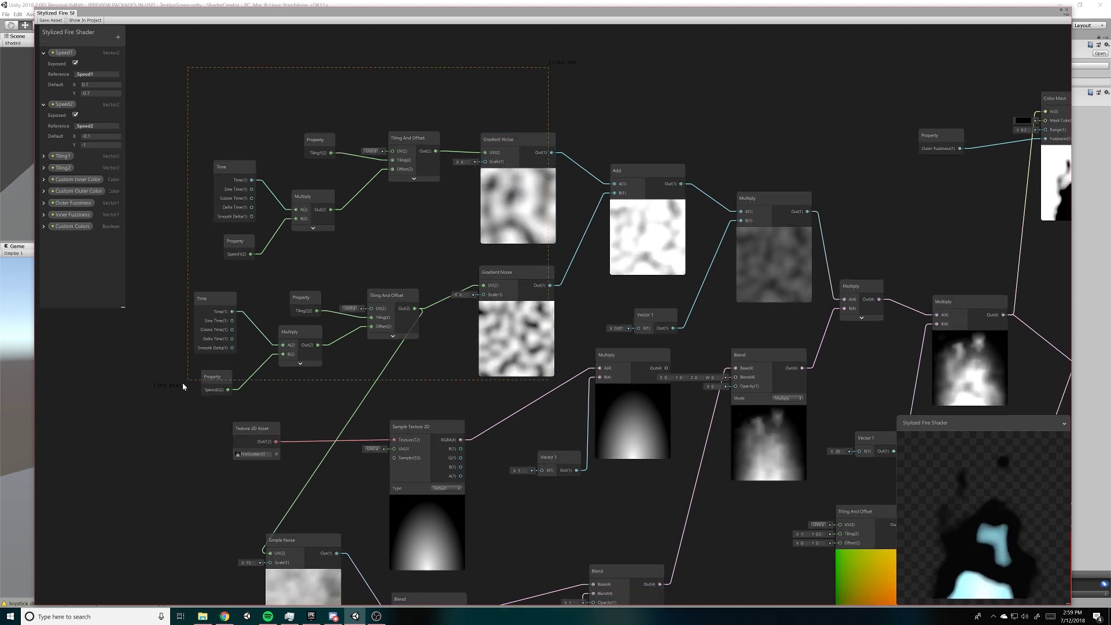
{"action": "left_click_drag", "start_coordinate": [352, 249], "coordinate": [168, 398]}
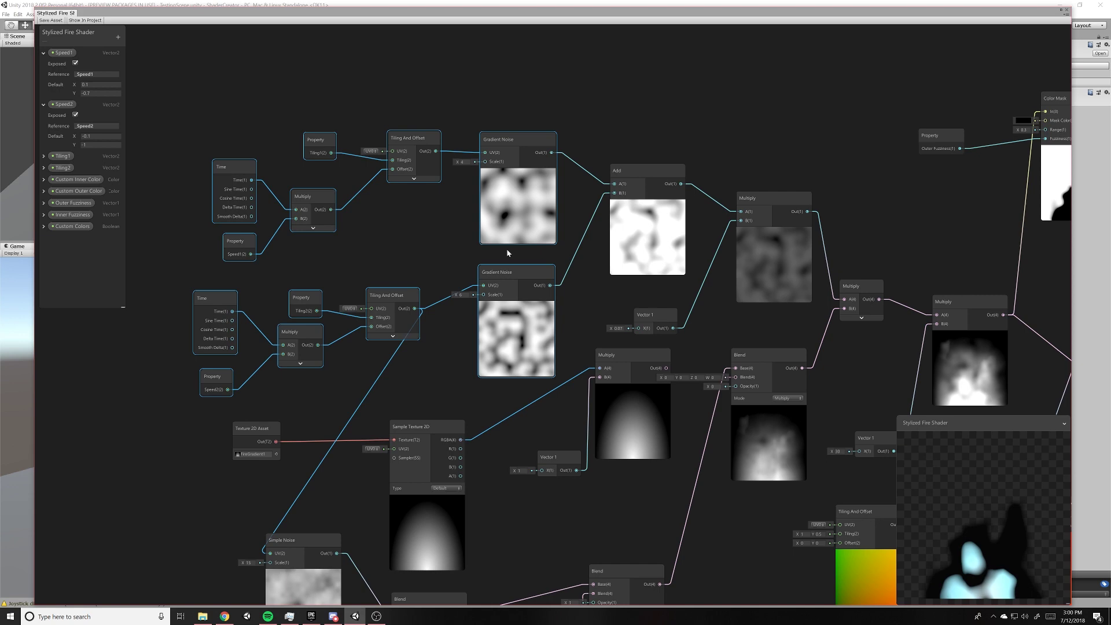
{"action": "left_click", "coordinate": [554, 248]}
{"action": "middle_click_drag", "start_coordinate": [432, 320], "coordinate": [395, 313]}
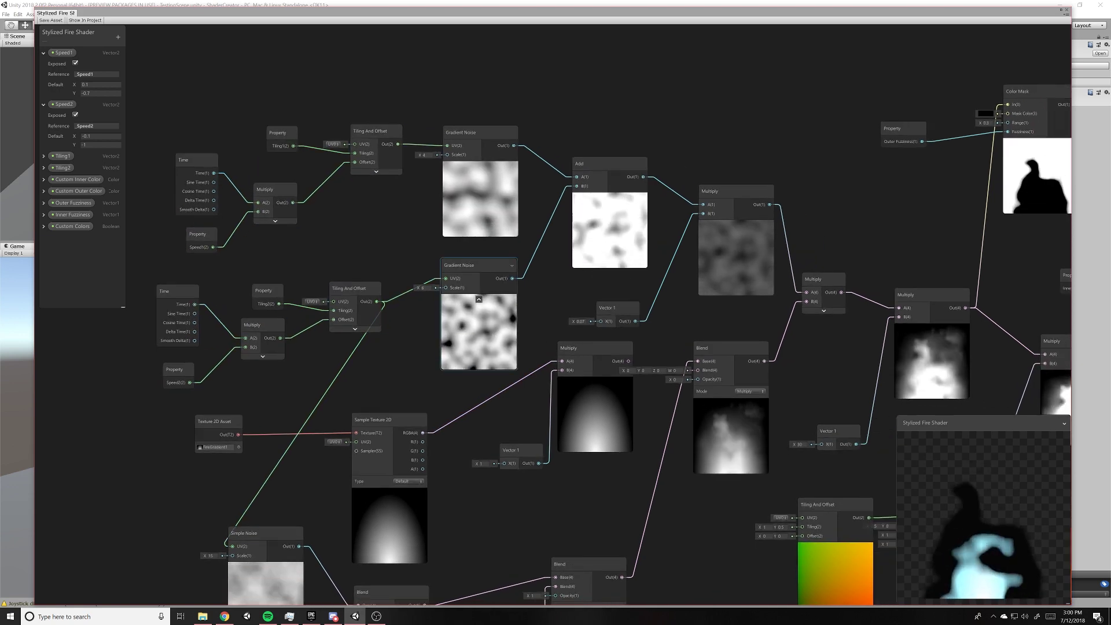
{"action": "middle_click_drag", "start_coordinate": [532, 278], "coordinate": [491, 274]}
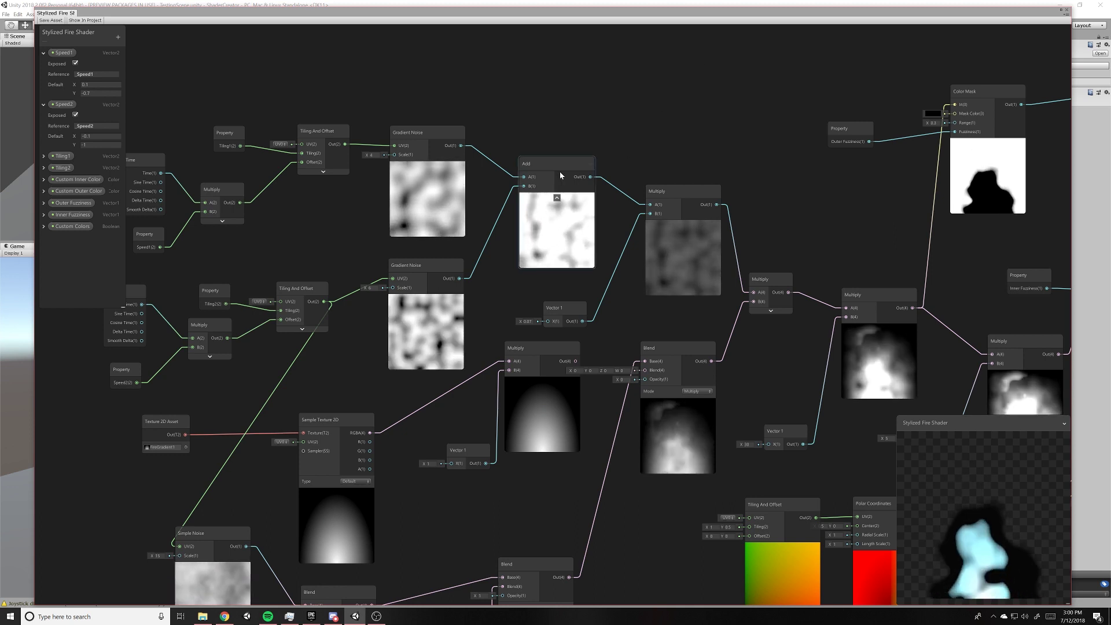
{"action": "left_click_drag", "start_coordinate": [560, 171], "coordinate": [553, 166]}
{"action": "left_click", "coordinate": [686, 190]}
{"action": "left_click_drag", "start_coordinate": [686, 189], "coordinate": [682, 184]}
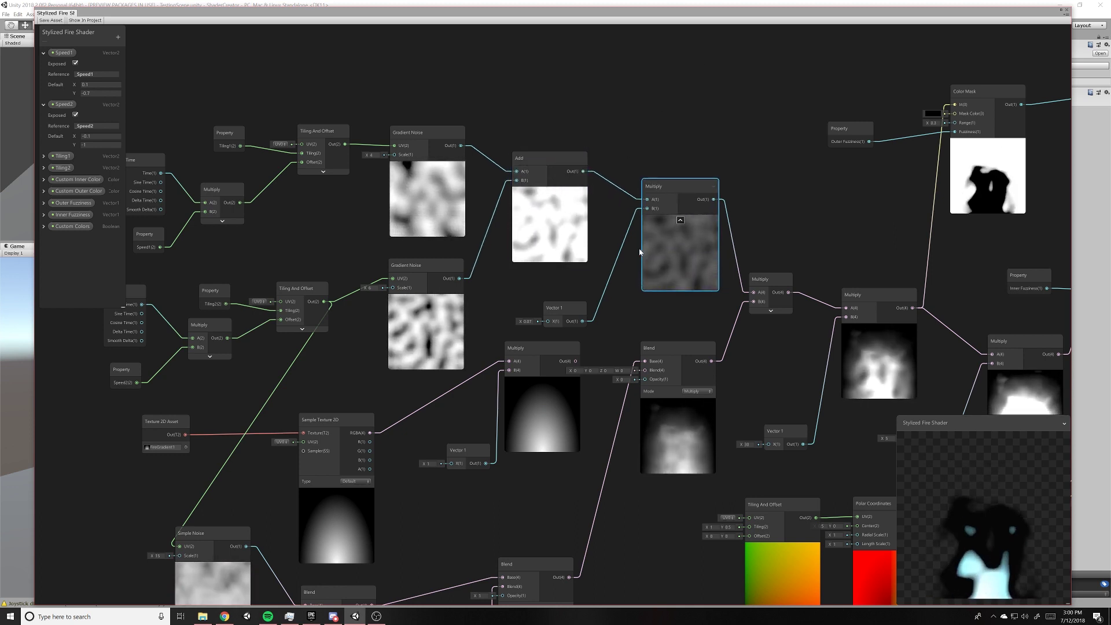
{"action": "left_click_drag", "start_coordinate": [559, 307], "coordinate": [565, 291]}
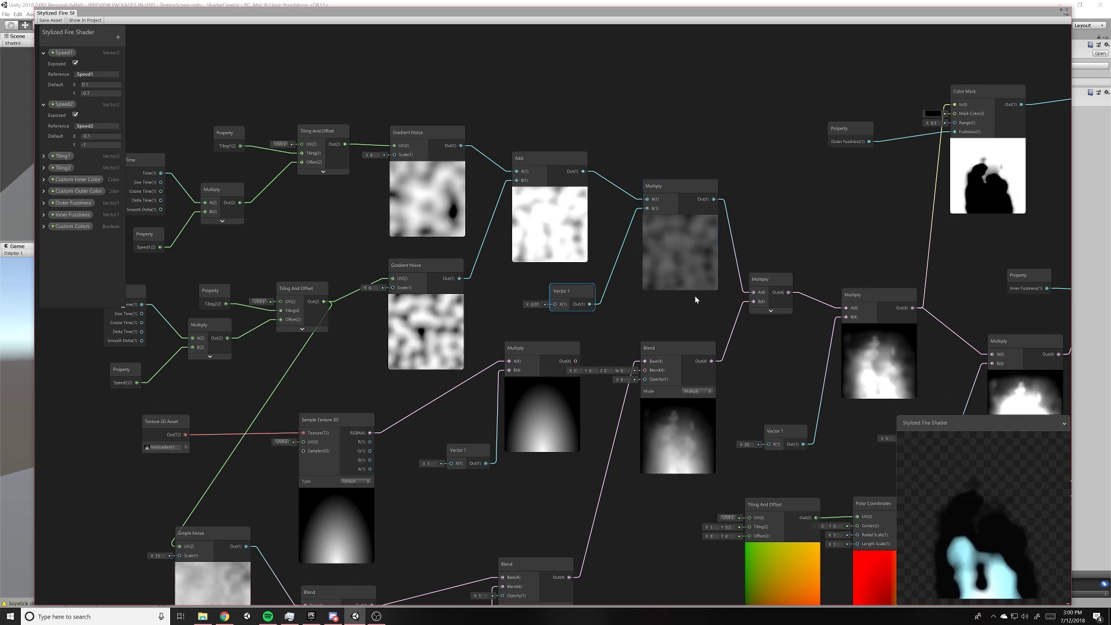
{"action": "middle_click_drag", "start_coordinate": [694, 295], "coordinate": [641, 290]}
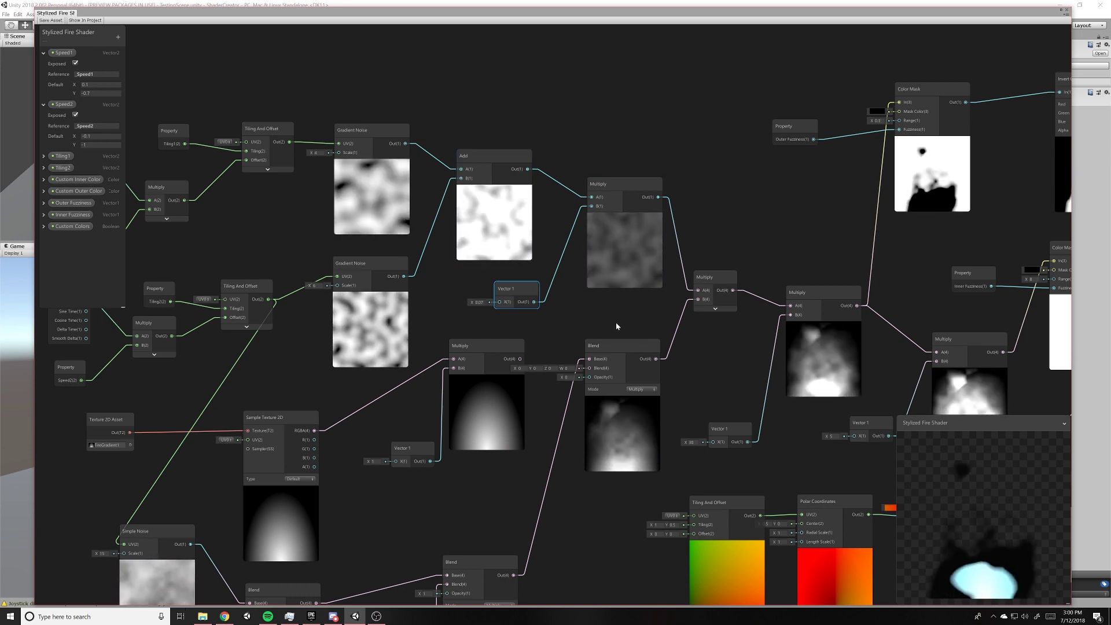
{"action": "middle_click_drag", "start_coordinate": [611, 319], "coordinate": [593, 299]}
{"action": "left_click", "coordinate": [461, 282]}
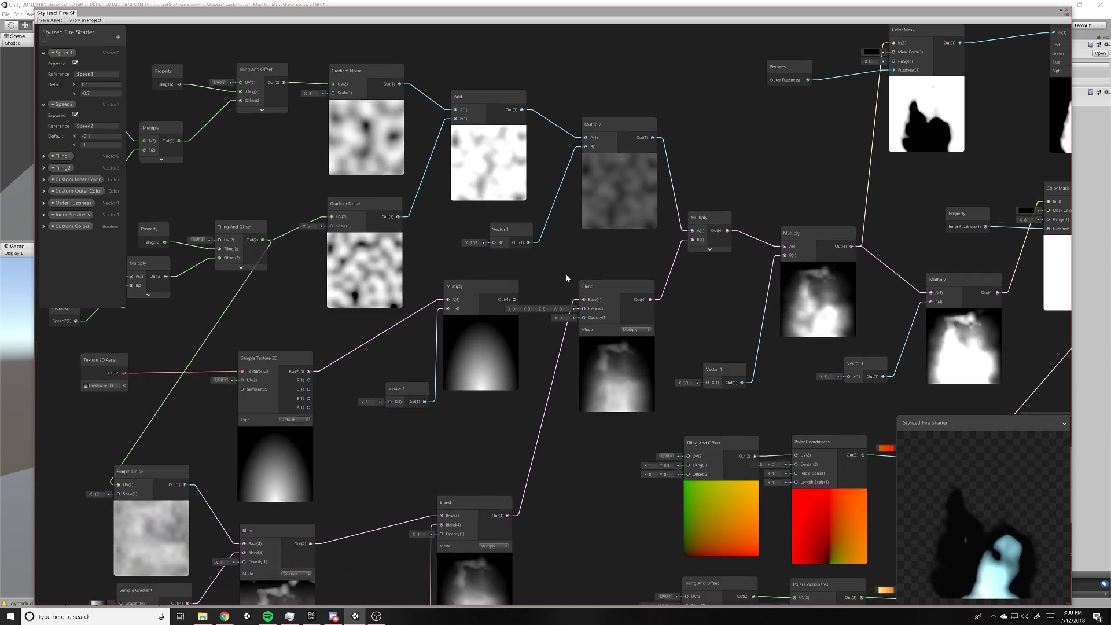
{"action": "middle_click_drag", "start_coordinate": [575, 314], "coordinate": [565, 280]}
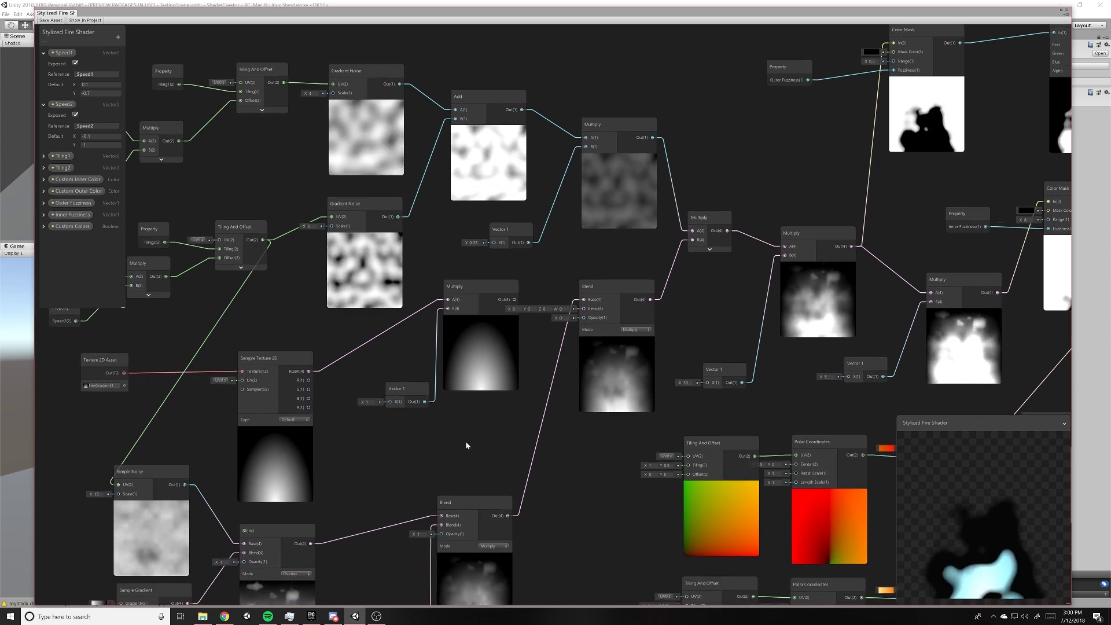
{"action": "middle_click_drag", "start_coordinate": [467, 442], "coordinate": [474, 426]}
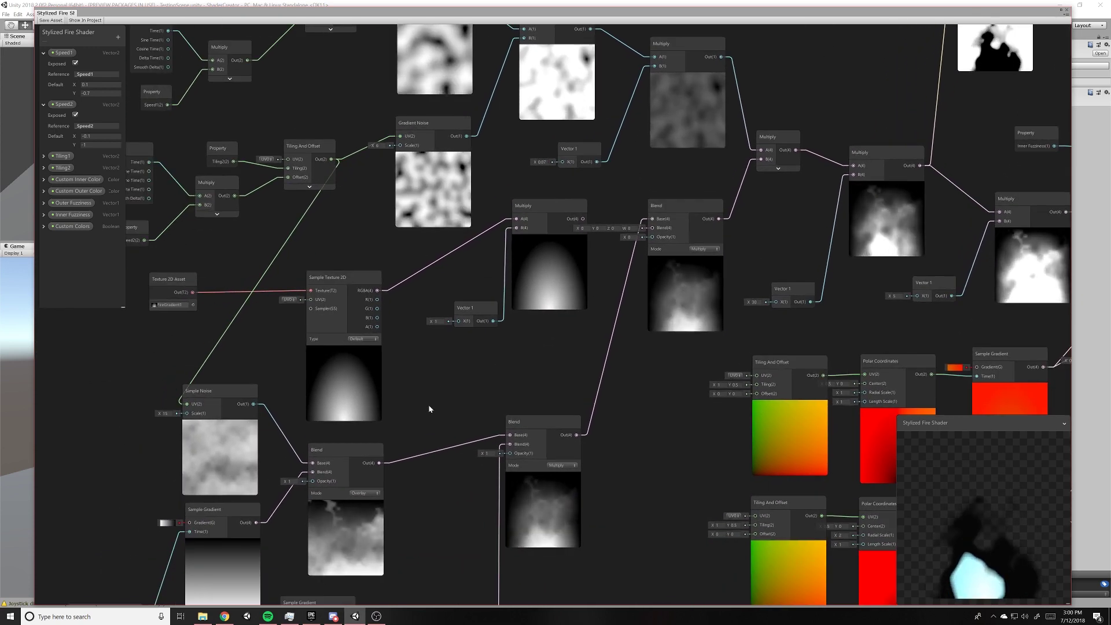
Step: Pan down past the Texture 2D Asset and colour-mask chain to the lower Rotate, Sample Gradient and Multiply nodes
{"action": "middle_click_drag", "start_coordinate": [421, 449], "coordinate": [488, 365]}
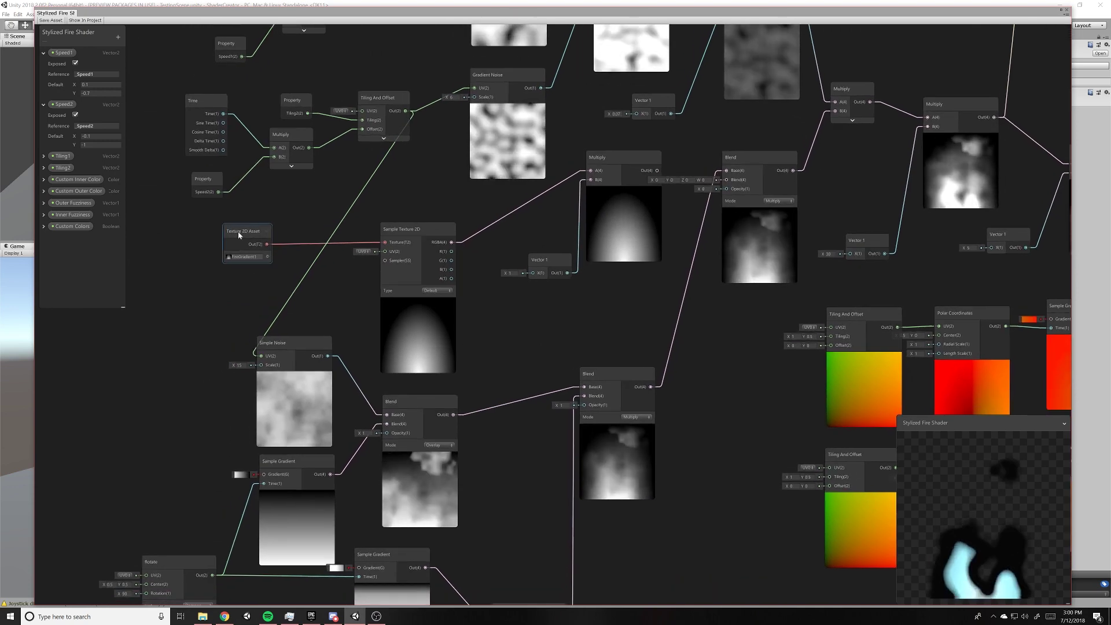
{"action": "left_click", "coordinate": [249, 235]}
{"action": "mouse_move", "coordinate": [616, 301]}
{"action": "middle_mouse_down"}
{"action": "mouse_move", "coordinate": [593, 339]}
{"action": "mouse_move", "coordinate": [401, 438]}
{"action": "middle_mouse_up"}
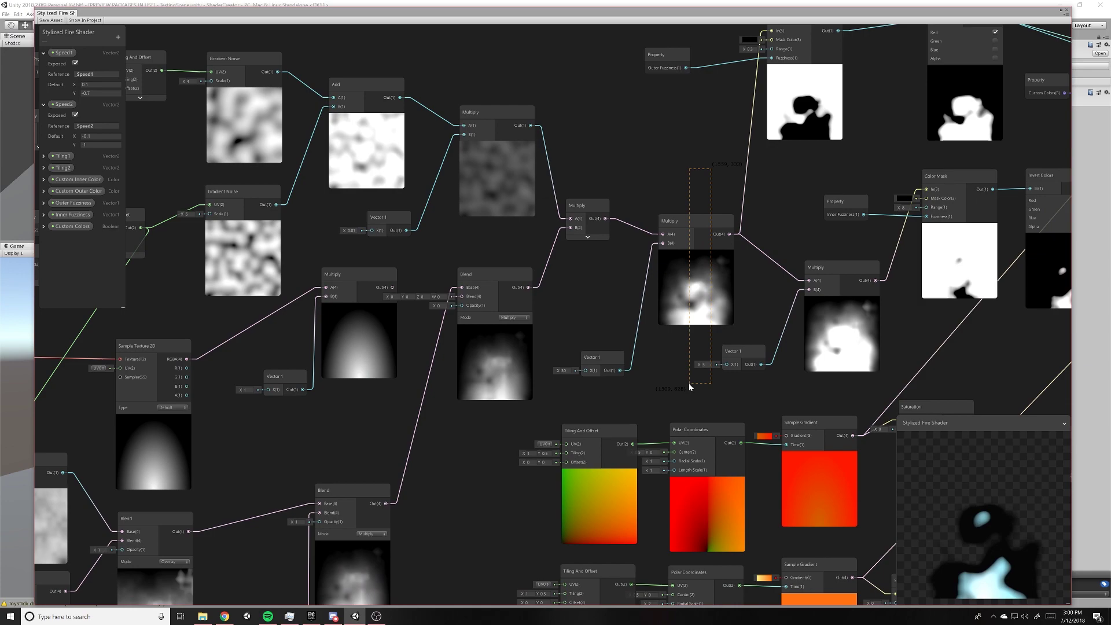
{"action": "mouse_move", "coordinate": [357, 401]}
{"action": "middle_mouse_down"}
{"action": "mouse_move", "coordinate": [530, 349]}
{"action": "mouse_move", "coordinate": [616, 55]}
{"action": "mouse_move", "coordinate": [444, 315]}
{"action": "middle_mouse_up"}
{"action": "mouse_move", "coordinate": [426, 459]}
{"action": "middle_mouse_down"}
{"action": "mouse_move", "coordinate": [539, 327]}
{"action": "mouse_move", "coordinate": [535, 337]}
{"action": "mouse_move", "coordinate": [556, 151]}
{"action": "middle_mouse_up"}
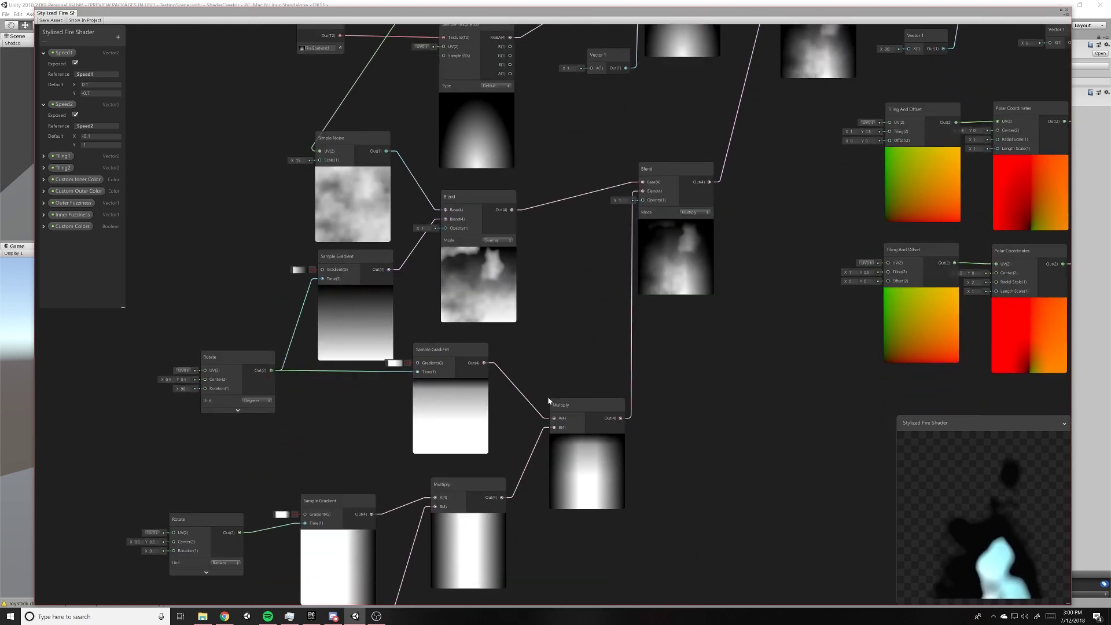
{"action": "middle_click_drag", "start_coordinate": [544, 451], "coordinate": [596, 285]}
{"action": "middle_click_drag", "start_coordinate": [586, 439], "coordinate": [587, 410]}
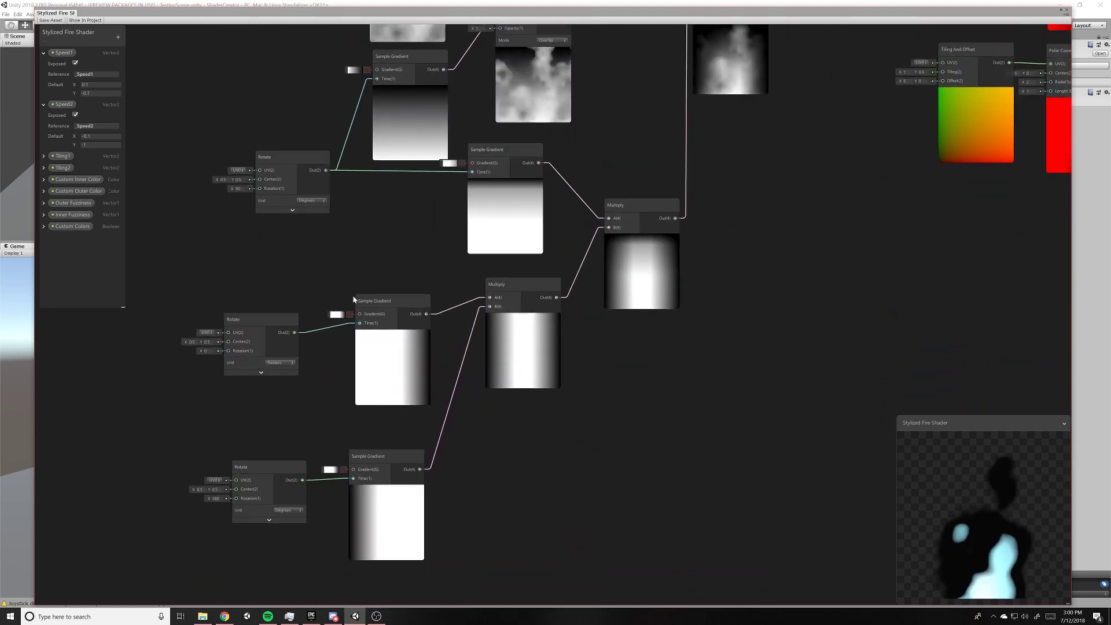
Step: Inspect the middle Sample Gradient's colours in the Gradient Editor, then bring up the middle Rotate node's Unit options
{"action": "left_click", "coordinate": [337, 315]}
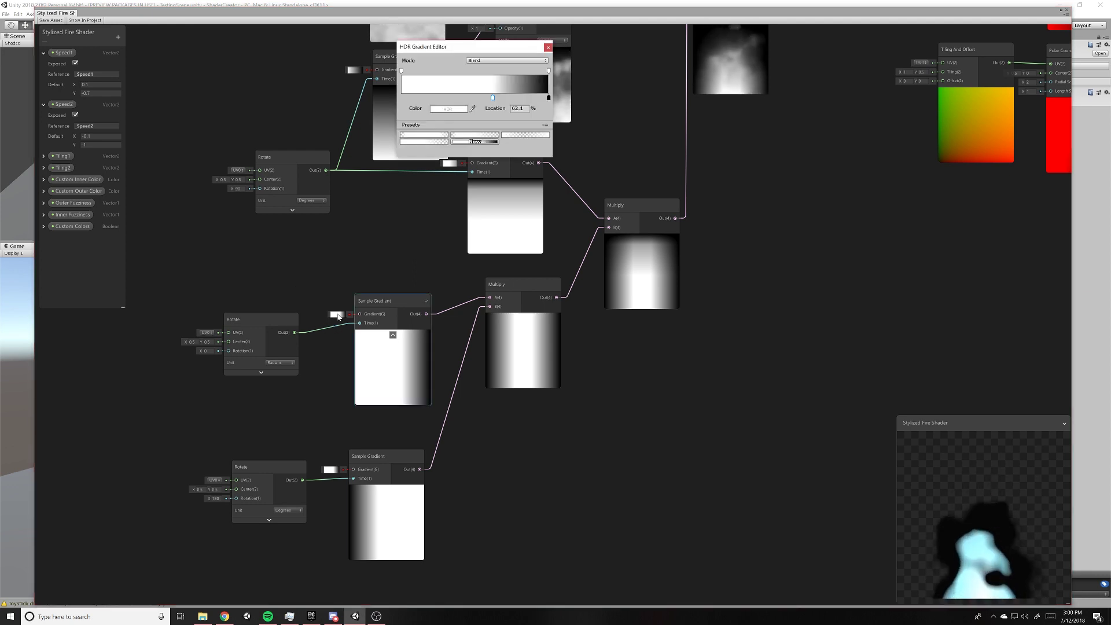
{"action": "left_click_drag", "start_coordinate": [450, 50], "coordinate": [323, 140]}
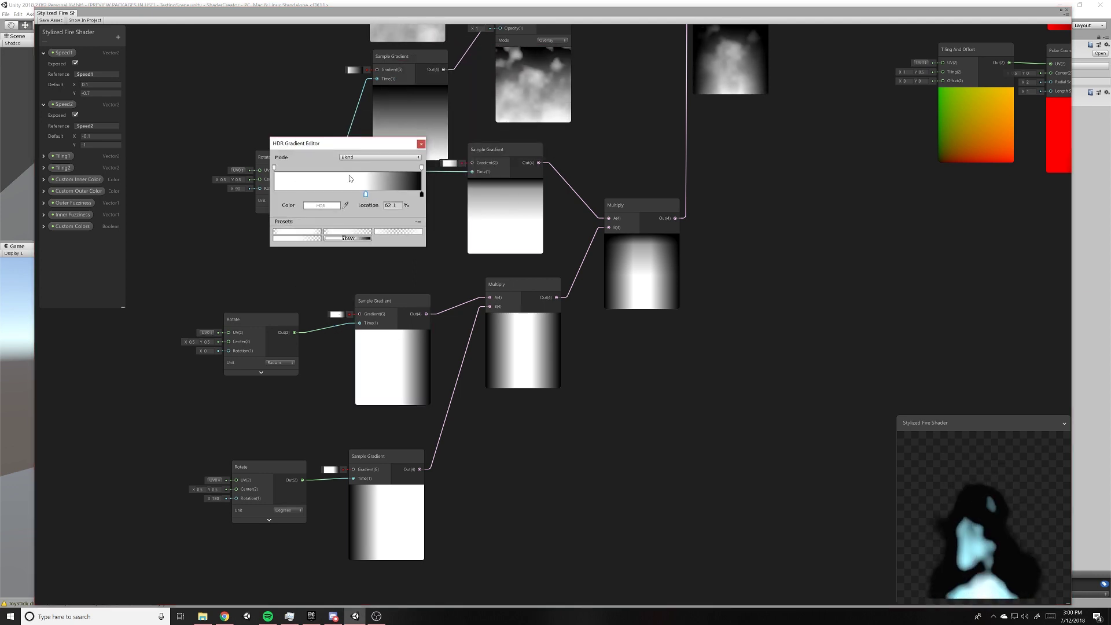
{"action": "left_click", "coordinate": [420, 145]}
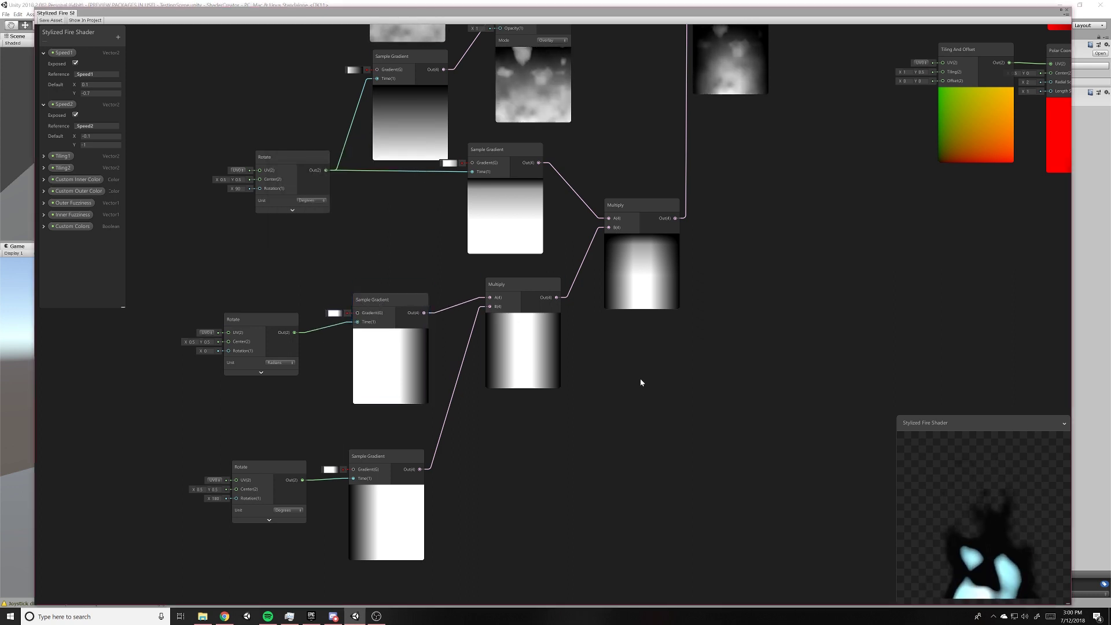
{"action": "left_click", "coordinate": [333, 314]}
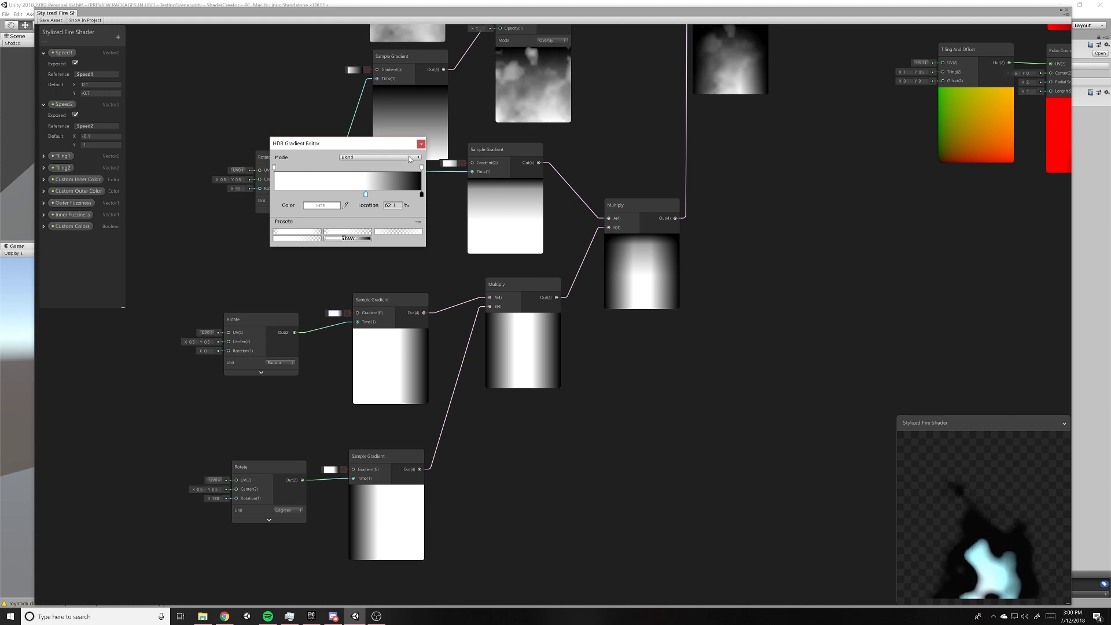
{"action": "left_click", "coordinate": [419, 145]}
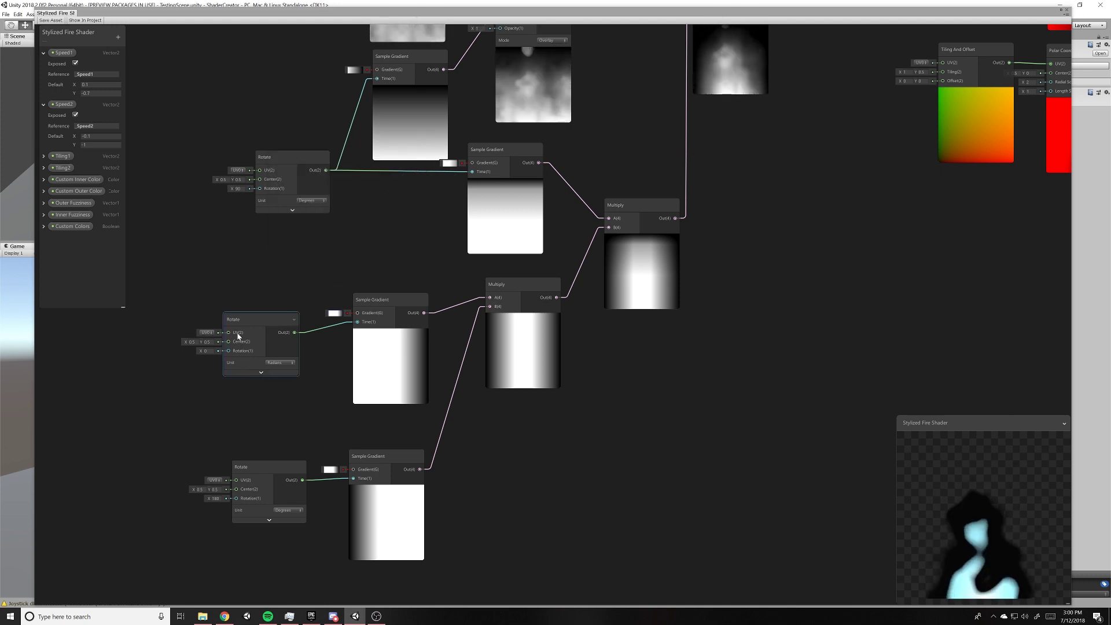
{"action": "left_click", "coordinate": [287, 363]}
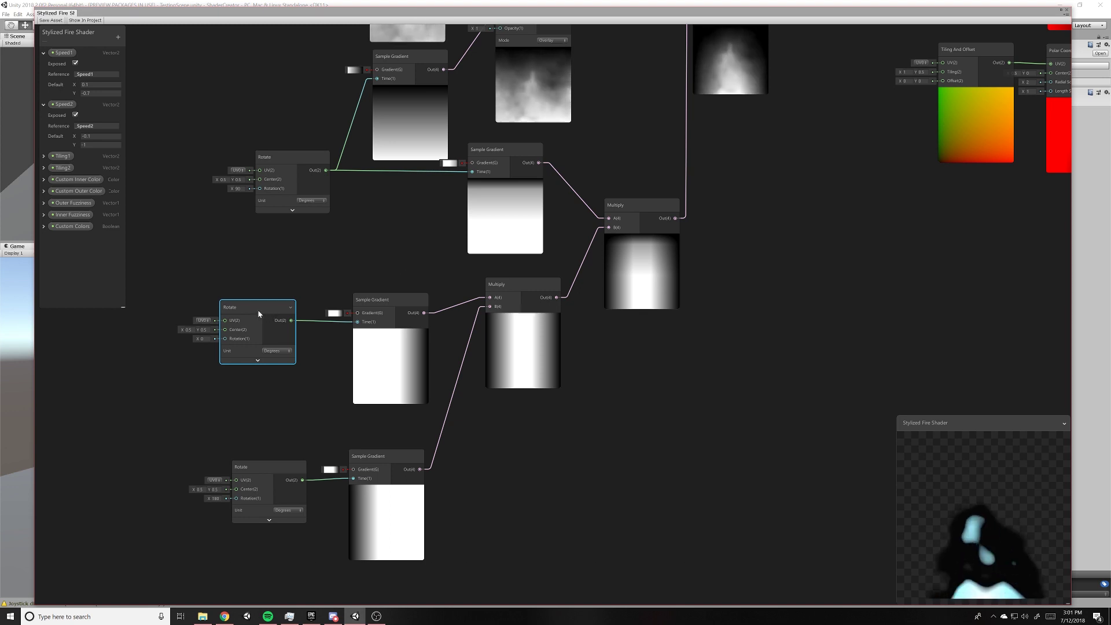
{"action": "left_click_drag", "start_coordinate": [264, 316], "coordinate": [268, 319]}
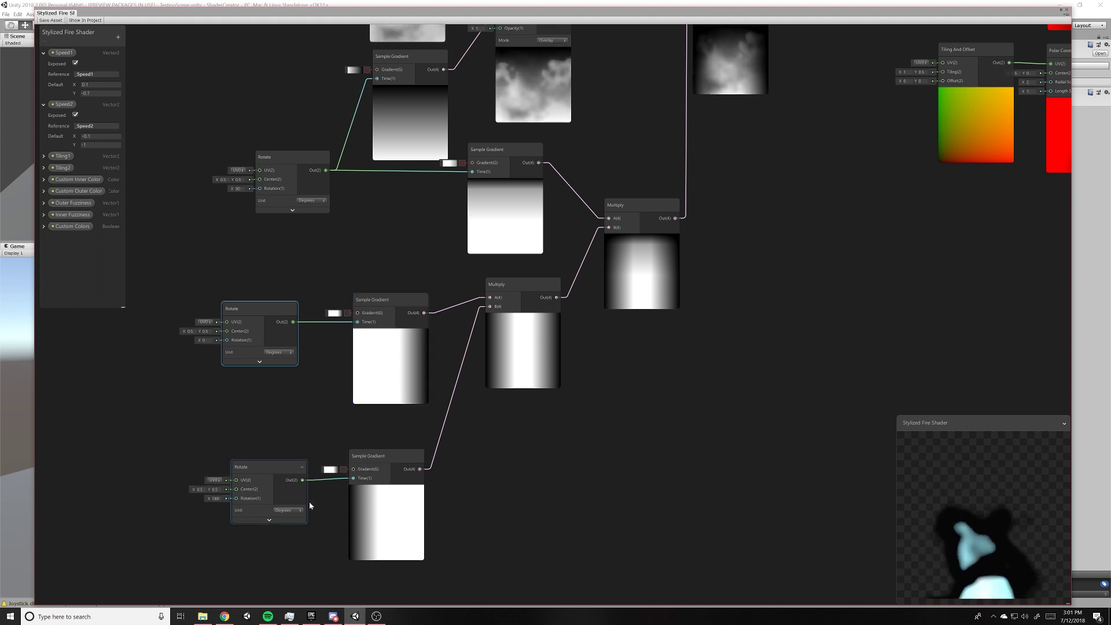
{"action": "middle_click_drag", "start_coordinate": [539, 340], "coordinate": [504, 376]}
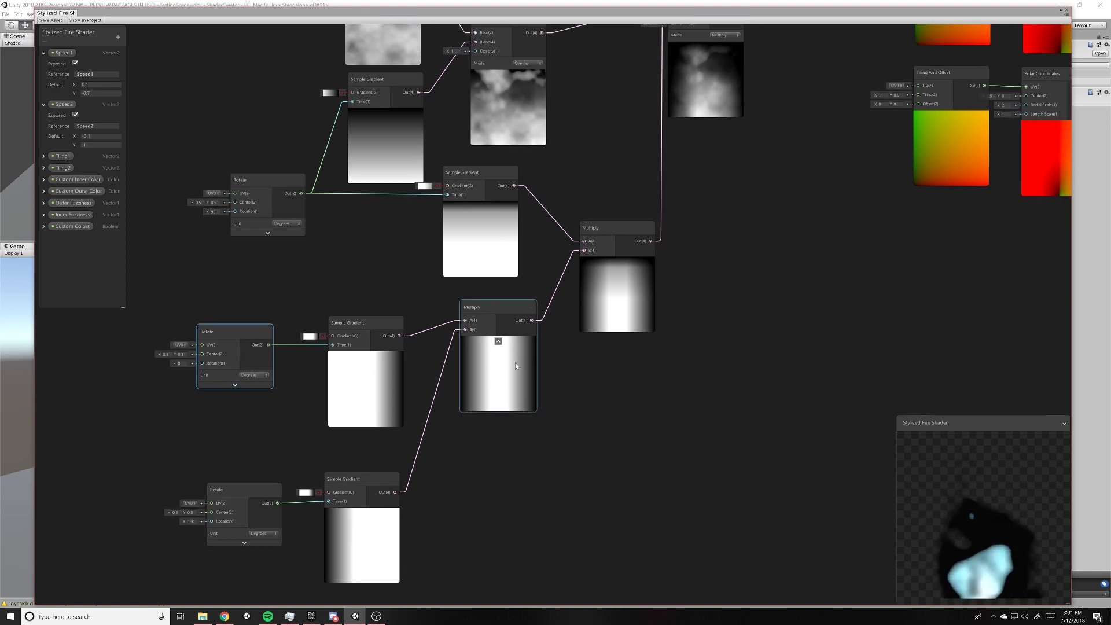
{"action": "middle_click_drag", "start_coordinate": [647, 389], "coordinate": [593, 433]}
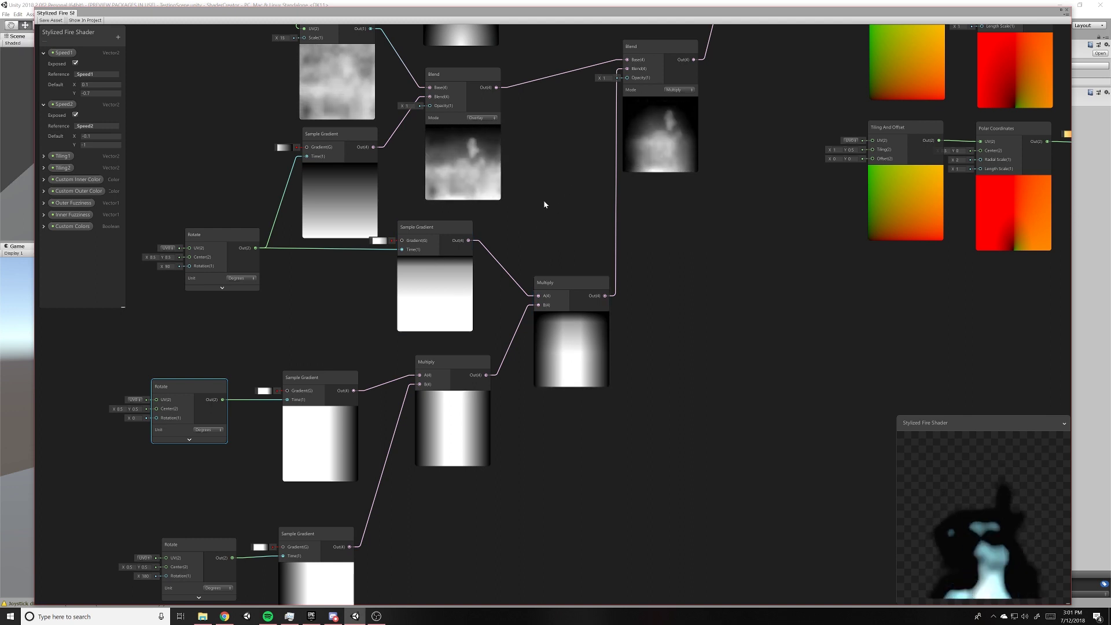
Step: Move the gradient Multiply node up-right, shift Tiling And Offset left, and select the Time-to-Tiling nodes
{"action": "left_click", "coordinate": [575, 291]}
{"action": "left_click_drag", "start_coordinate": [576, 291], "coordinate": [587, 277]}
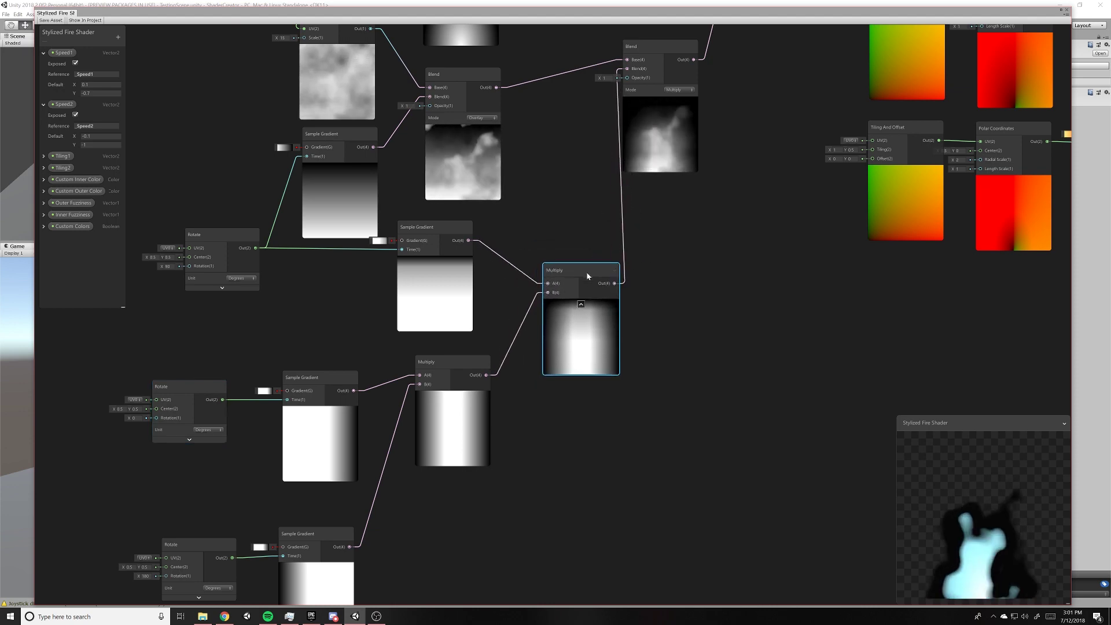
{"action": "mouse_move", "coordinate": [564, 209]}
{"action": "middle_mouse_down"}
{"action": "mouse_move", "coordinate": [636, 429]}
{"action": "mouse_move", "coordinate": [630, 369]}
{"action": "mouse_move", "coordinate": [639, 397]}
{"action": "mouse_move", "coordinate": [540, 182]}
{"action": "middle_mouse_up"}
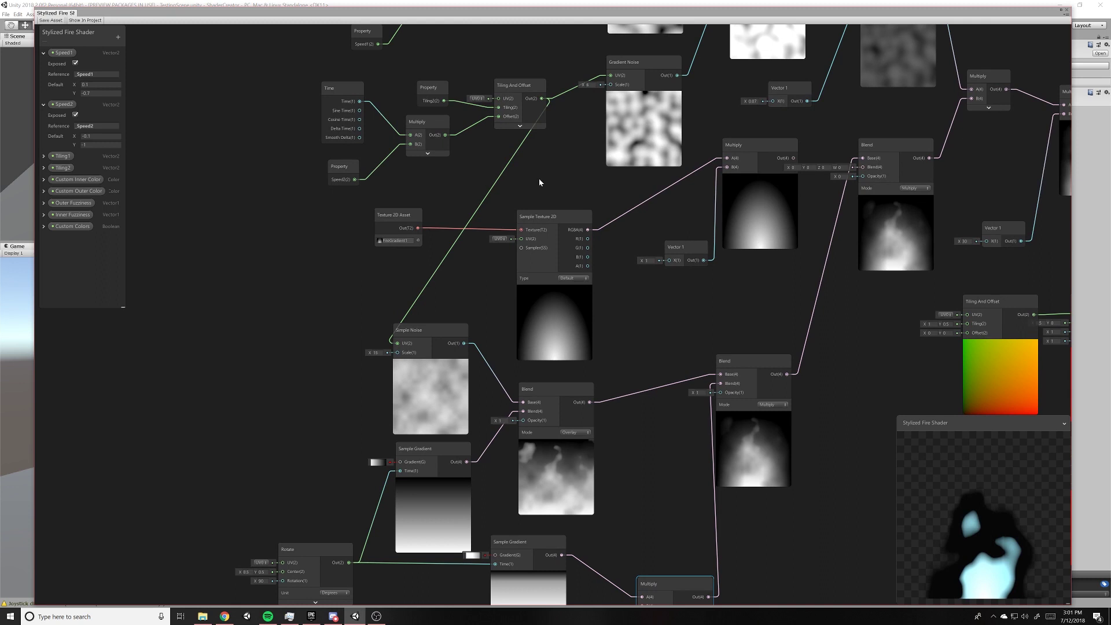
{"action": "left_click_drag", "start_coordinate": [525, 92], "coordinate": [514, 91]}
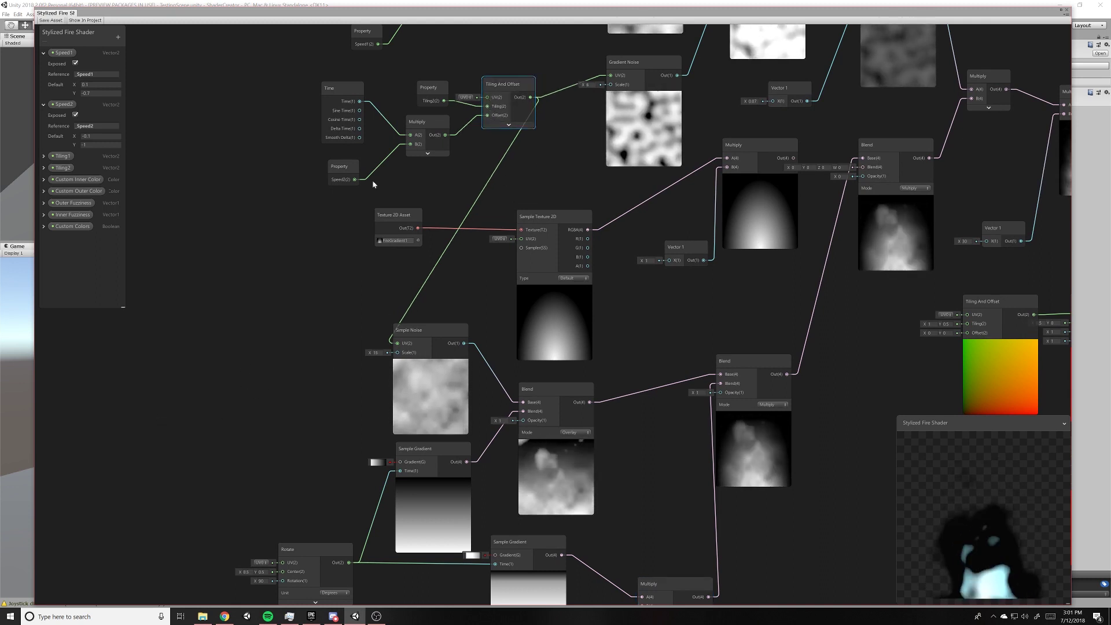
{"action": "left_click_drag", "start_coordinate": [508, 165], "coordinate": [508, 168]}
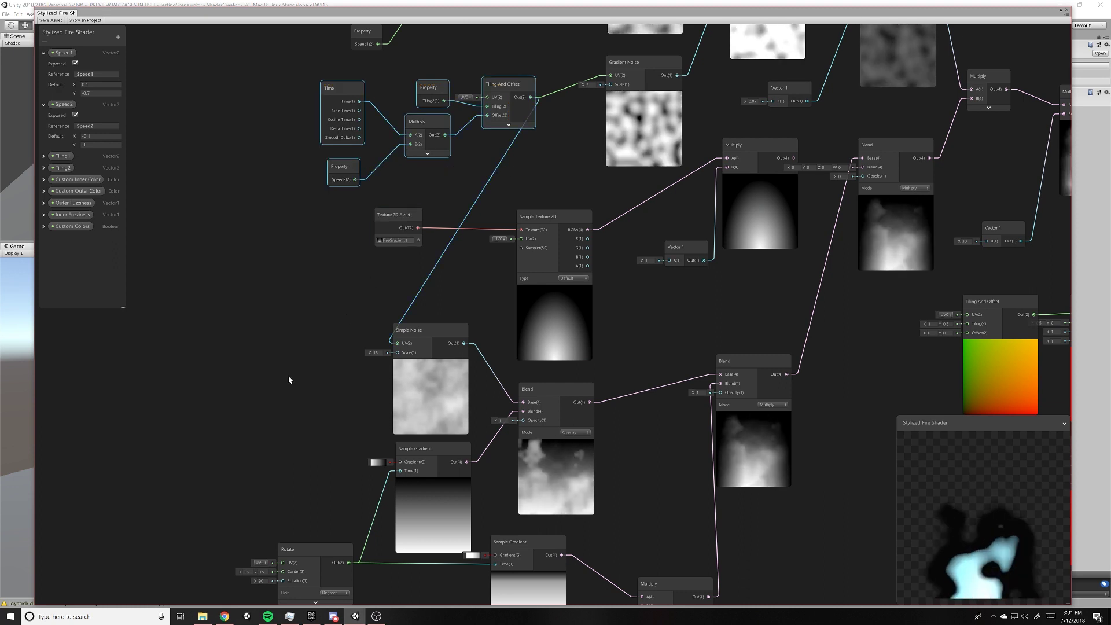
{"action": "left_click", "coordinate": [439, 413]}
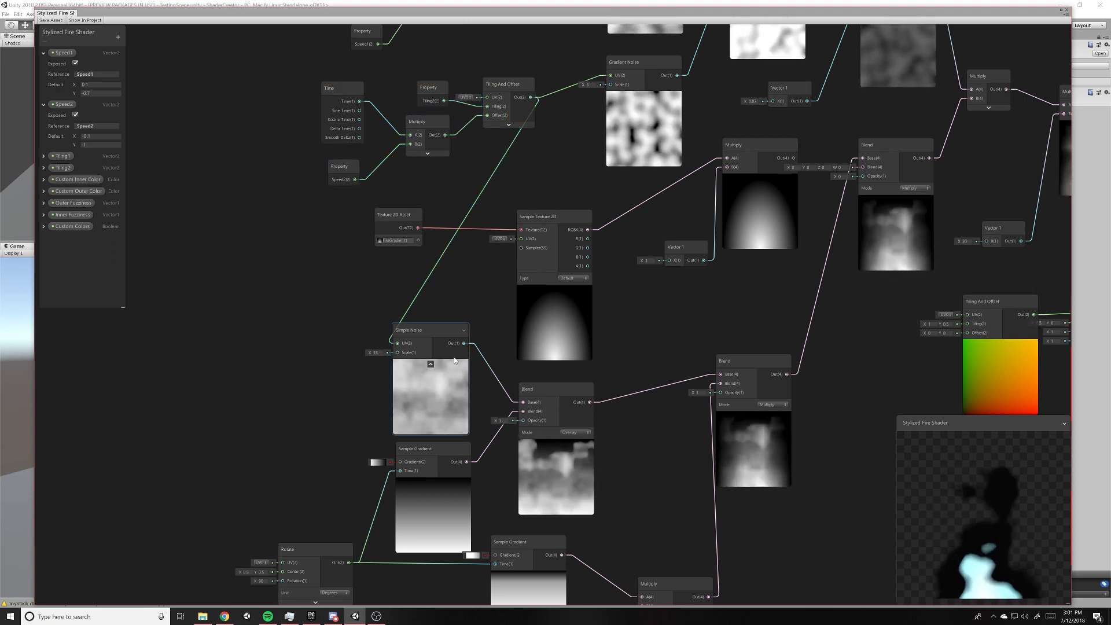
{"action": "left_click", "coordinate": [434, 303]}
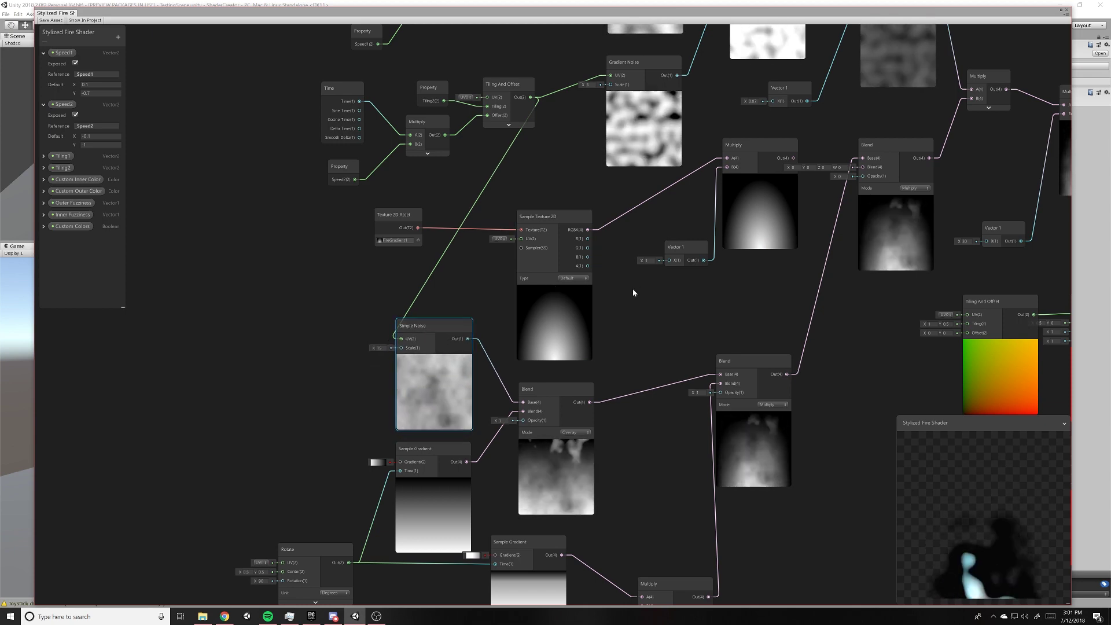
Step: Pan across the graph to bring the Polar Coordinates nodes into view
{"action": "mouse_move", "coordinate": [638, 260]}
{"action": "middle_mouse_down"}
{"action": "mouse_move", "coordinate": [624, 273]}
{"action": "mouse_move", "coordinate": [628, 234]}
{"action": "middle_mouse_up"}
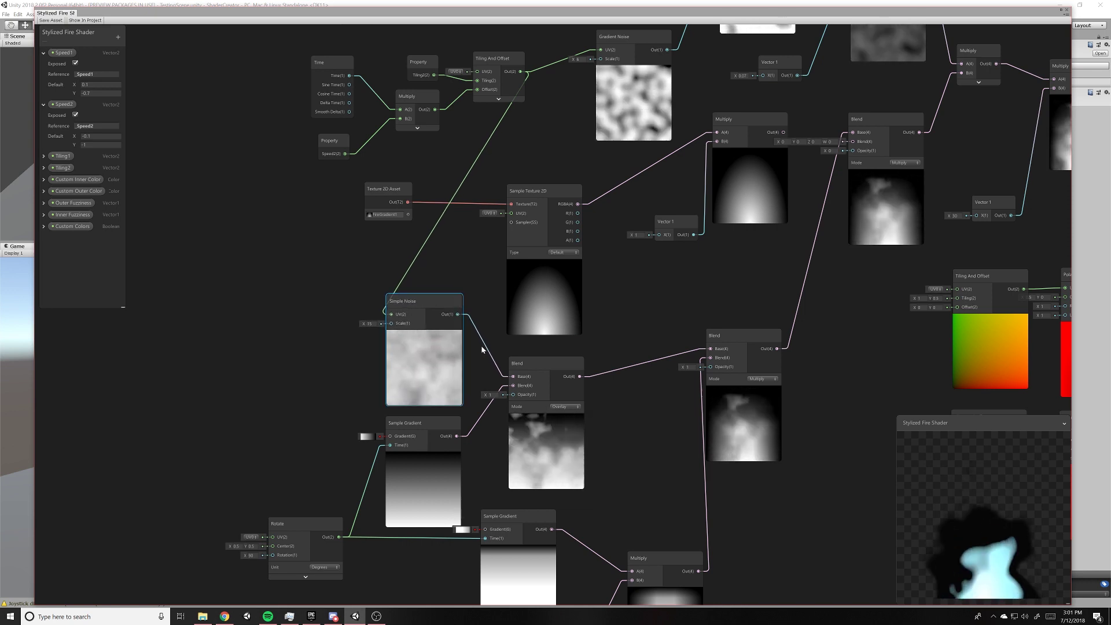
{"action": "middle_click_drag", "start_coordinate": [483, 335], "coordinate": [463, 316]}
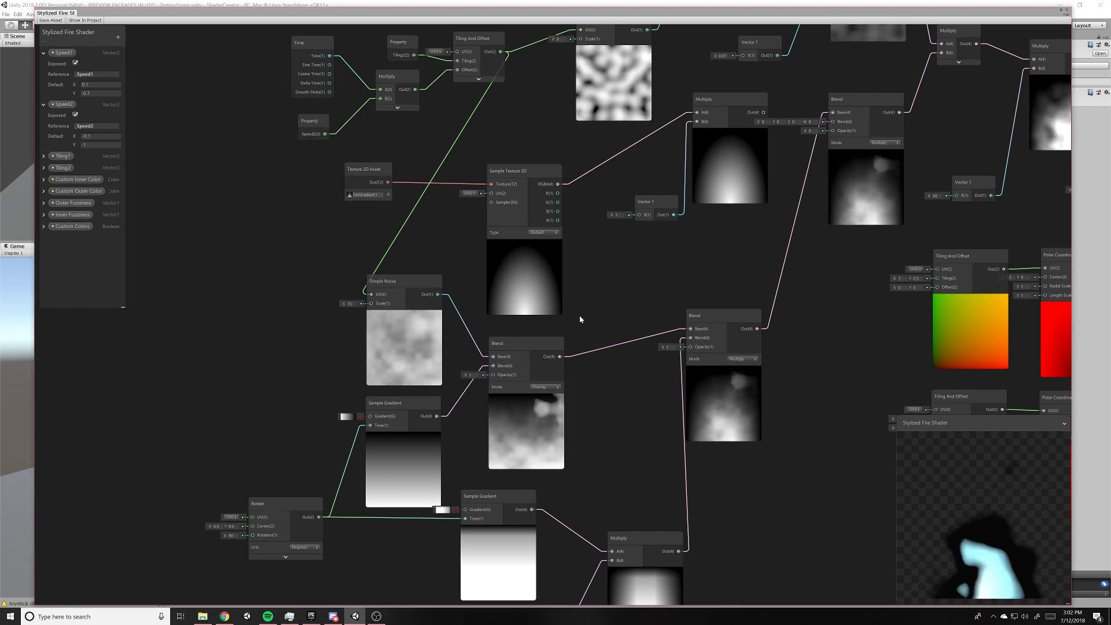
{"action": "mouse_move", "coordinate": [589, 316]}
{"action": "middle_mouse_down"}
{"action": "mouse_move", "coordinate": [551, 298]}
{"action": "mouse_move", "coordinate": [558, 274]}
{"action": "middle_mouse_up"}
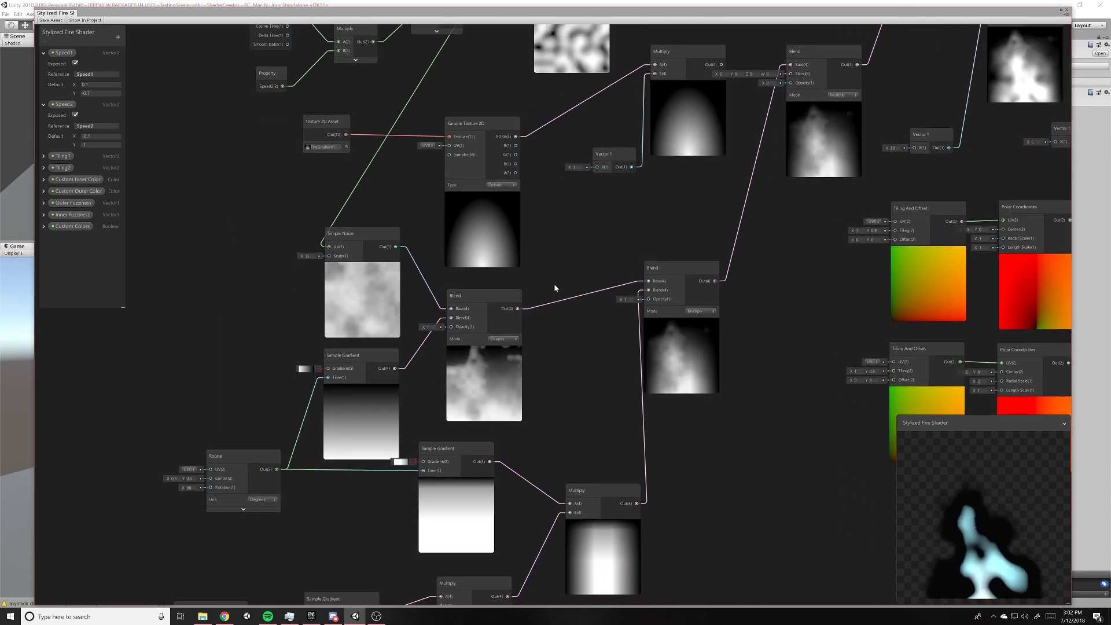
{"action": "middle_click_drag", "start_coordinate": [560, 363], "coordinate": [555, 355]}
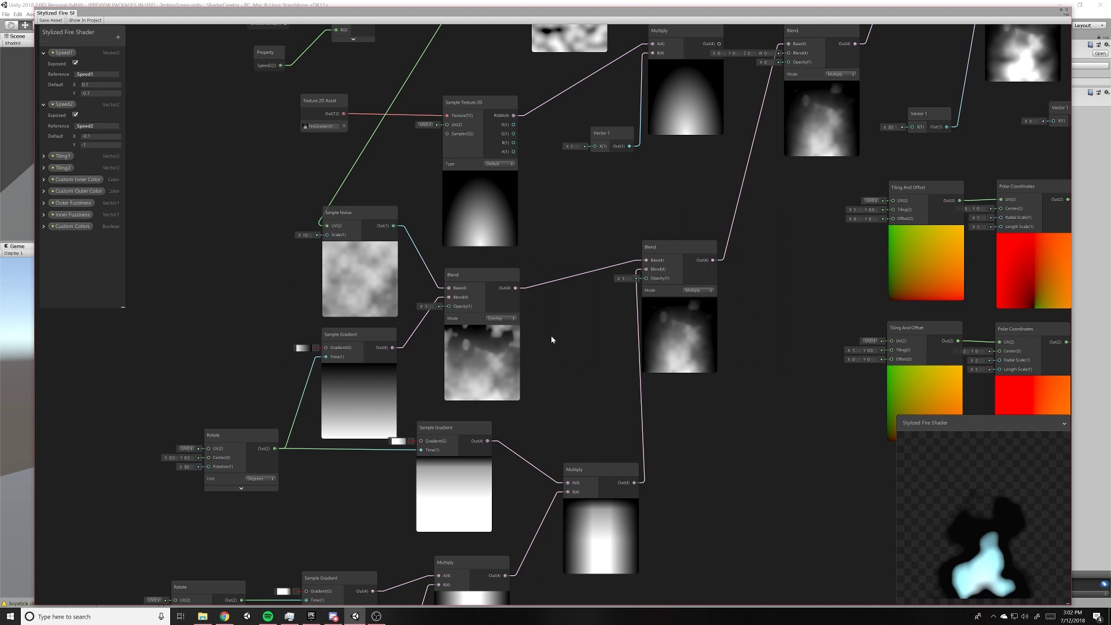
{"action": "middle_click_drag", "start_coordinate": [375, 368], "coordinate": [368, 376]}
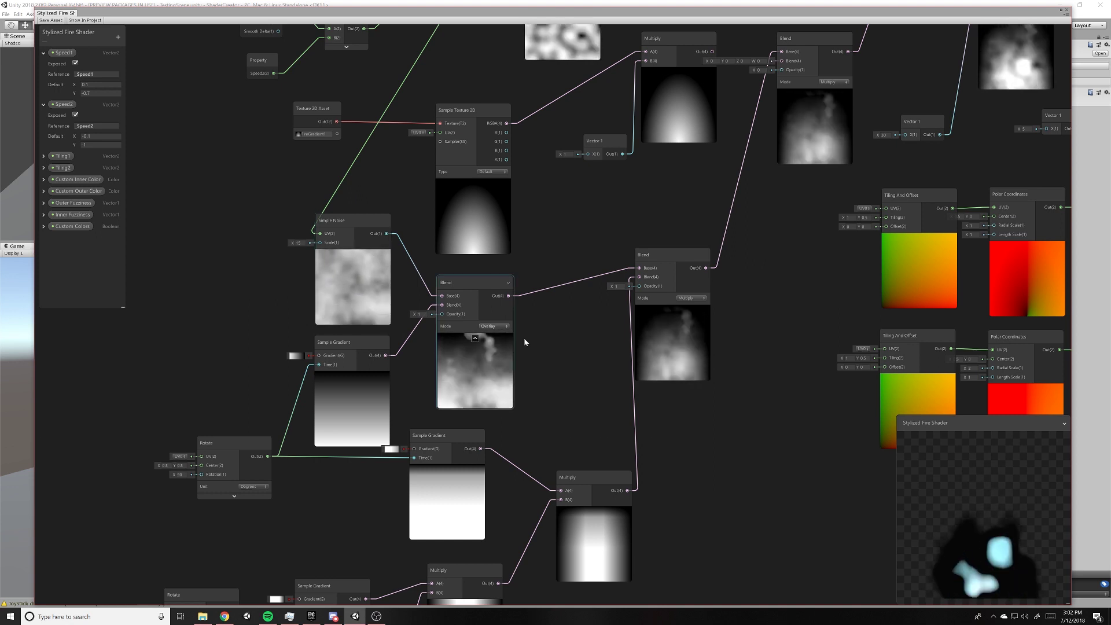
Step: Try Multiply mode on the noise Blend node, then set it back to Overlay
{"action": "middle_click_drag", "start_coordinate": [525, 362], "coordinate": [476, 355]}
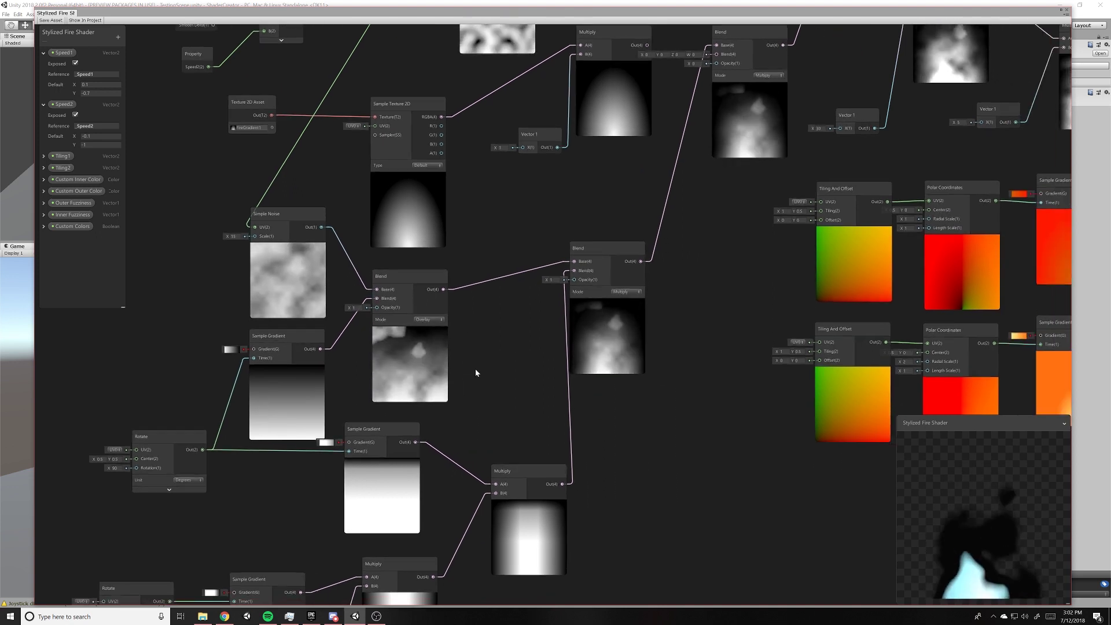
{"action": "left_click", "coordinate": [425, 319]}
{"action": "left_click", "coordinate": [447, 446]}
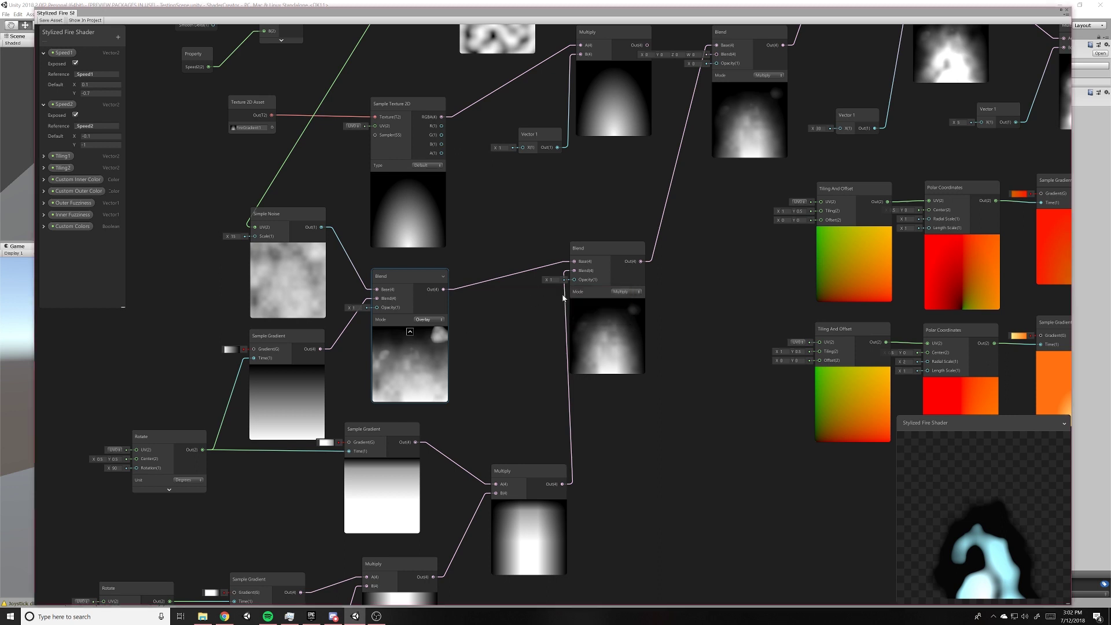
{"action": "left_click", "coordinate": [426, 319]}
{"action": "left_click", "coordinate": [455, 463]}
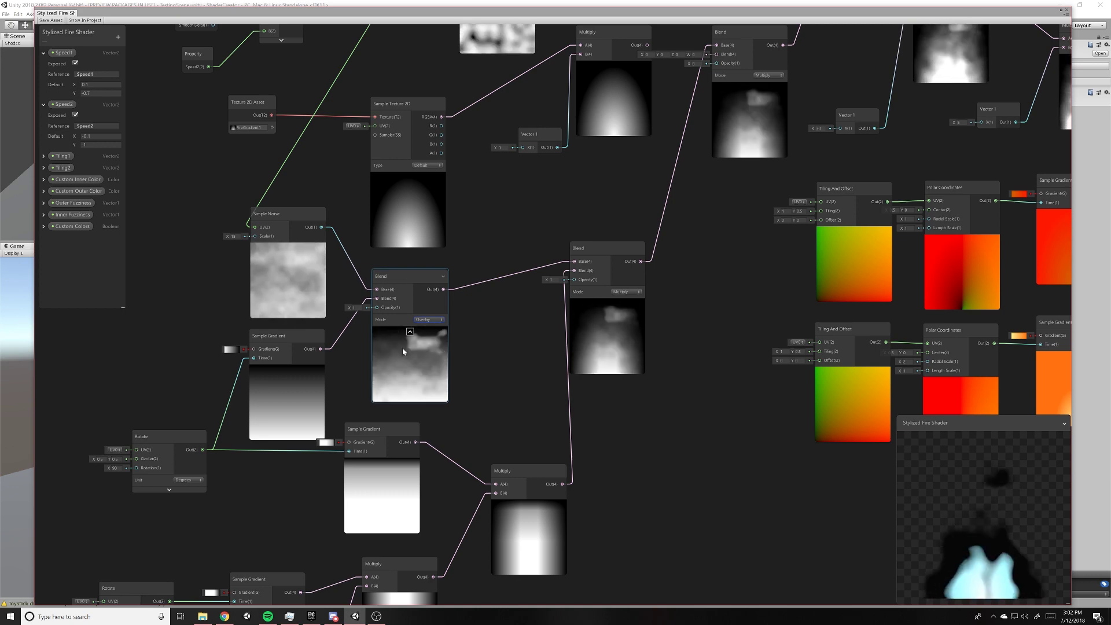
Step: Nudge the Overlay Blend node into position and select the second Blend's Opacity value
{"action": "middle_click_drag", "start_coordinate": [471, 352], "coordinate": [443, 355]}
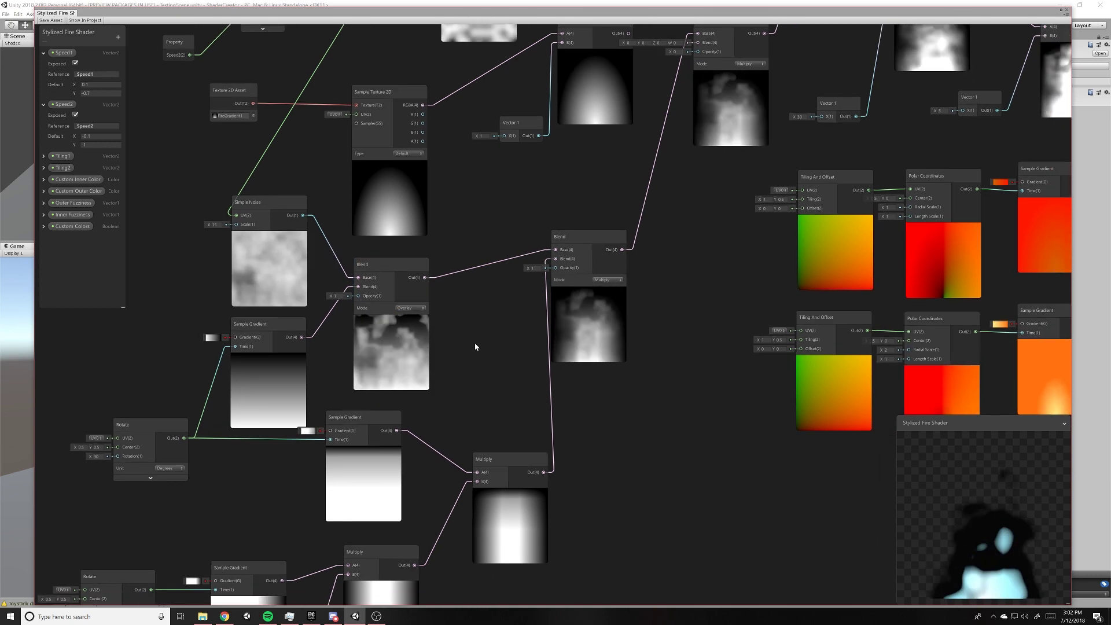
{"action": "left_click_drag", "start_coordinate": [362, 246], "coordinate": [359, 236]}
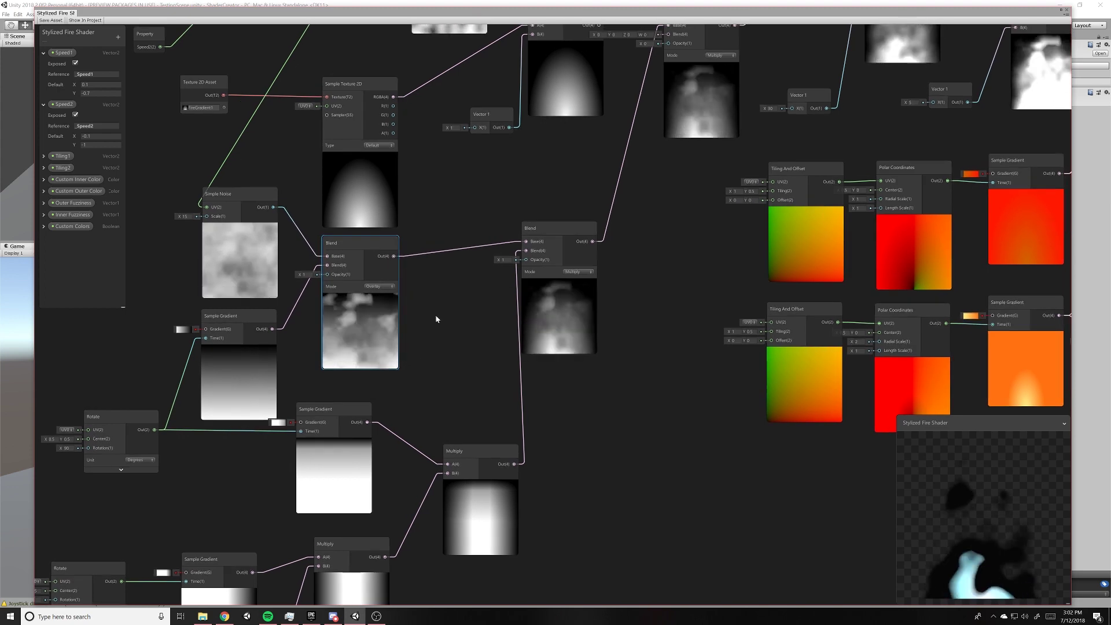
{"action": "middle_click_drag", "start_coordinate": [445, 316], "coordinate": [461, 334]}
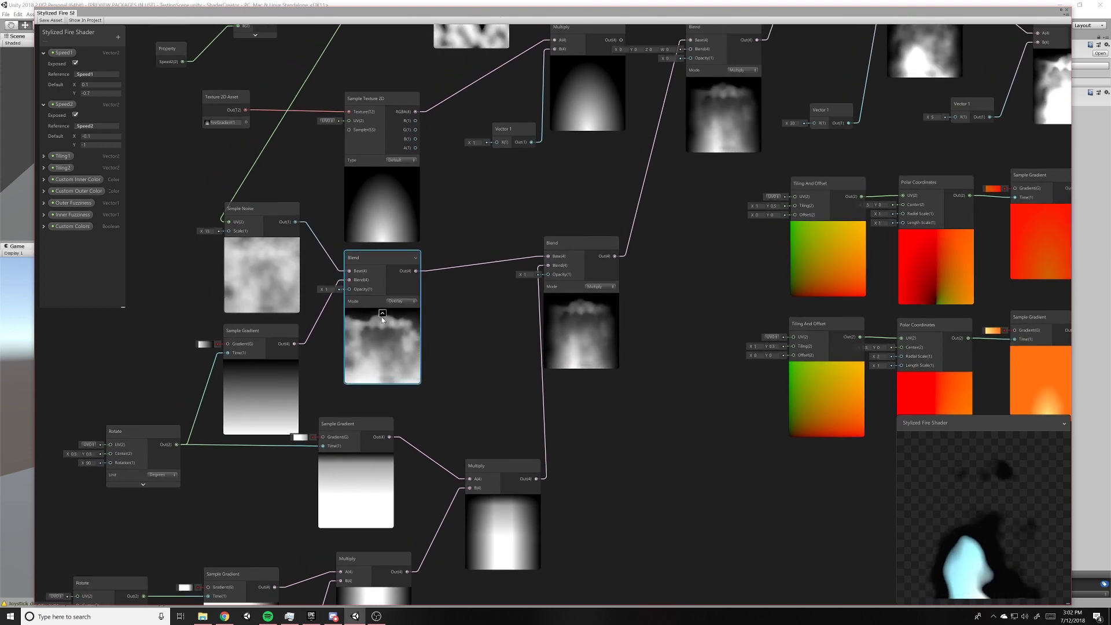
{"action": "mouse_move", "coordinate": [360, 328]}
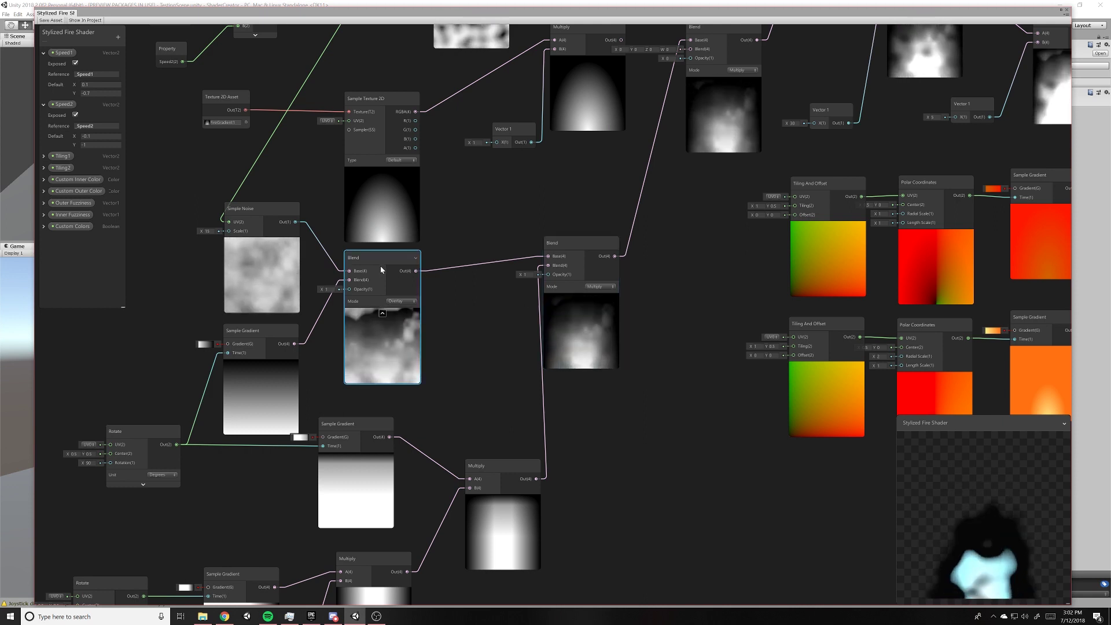
{"action": "left_click_drag", "start_coordinate": [379, 270], "coordinate": [380, 275]}
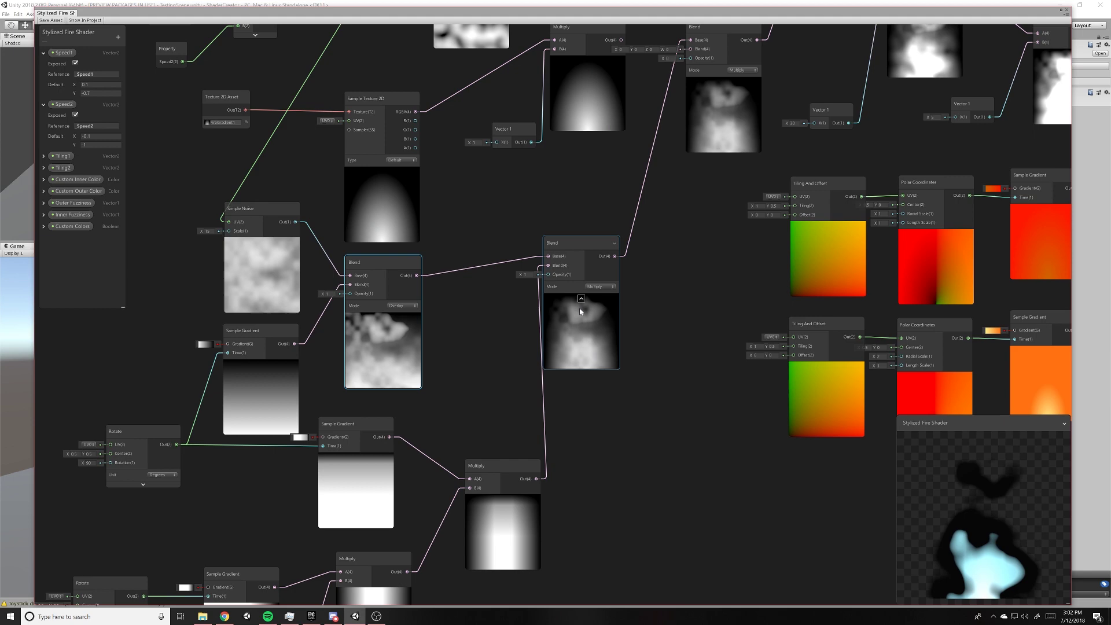
{"action": "left_click", "coordinate": [524, 274]}
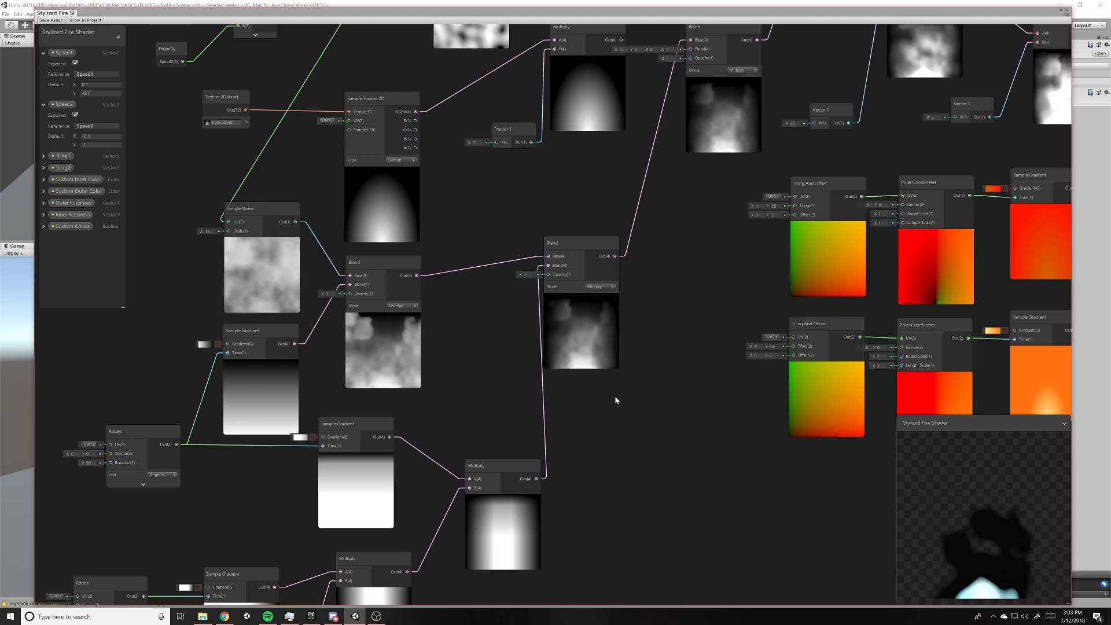
{"action": "middle_click_drag", "start_coordinate": [592, 309], "coordinate": [568, 316]}
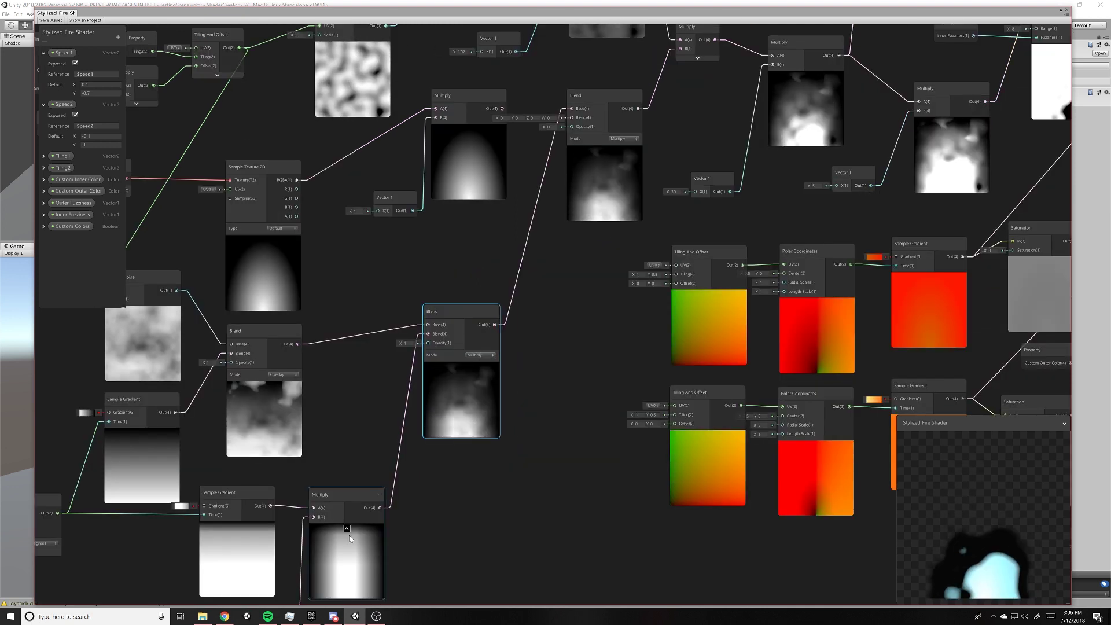
Step: Move the Multiply-mode Blend node up and the upper Blend node down
{"action": "left_click_drag", "start_coordinate": [470, 311], "coordinate": [474, 295]}
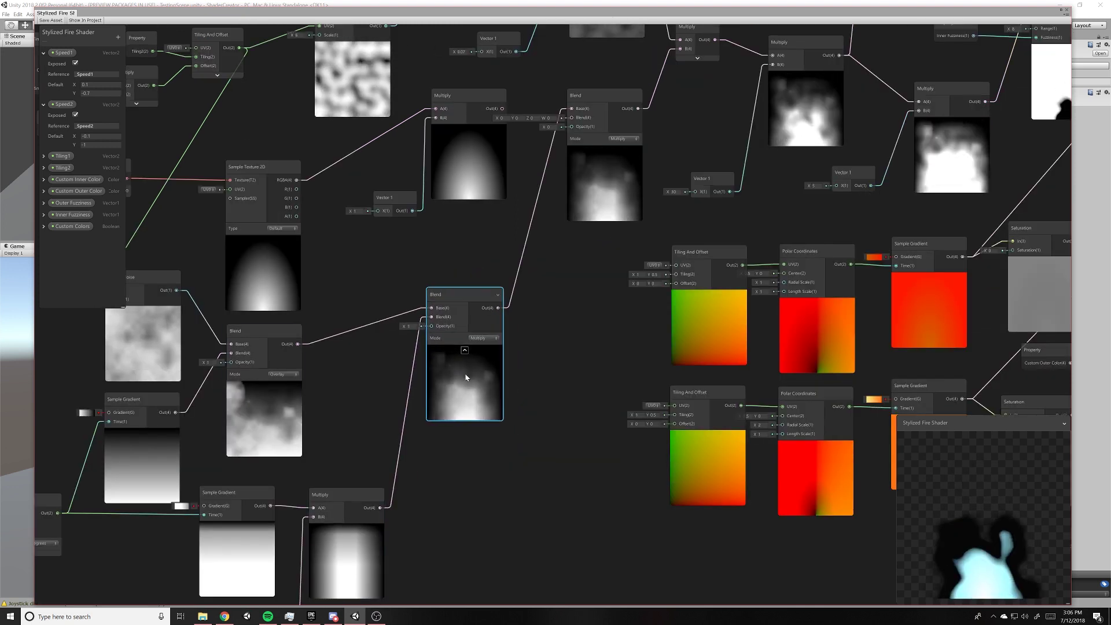
{"action": "middle_click_drag", "start_coordinate": [562, 290], "coordinate": [502, 352]}
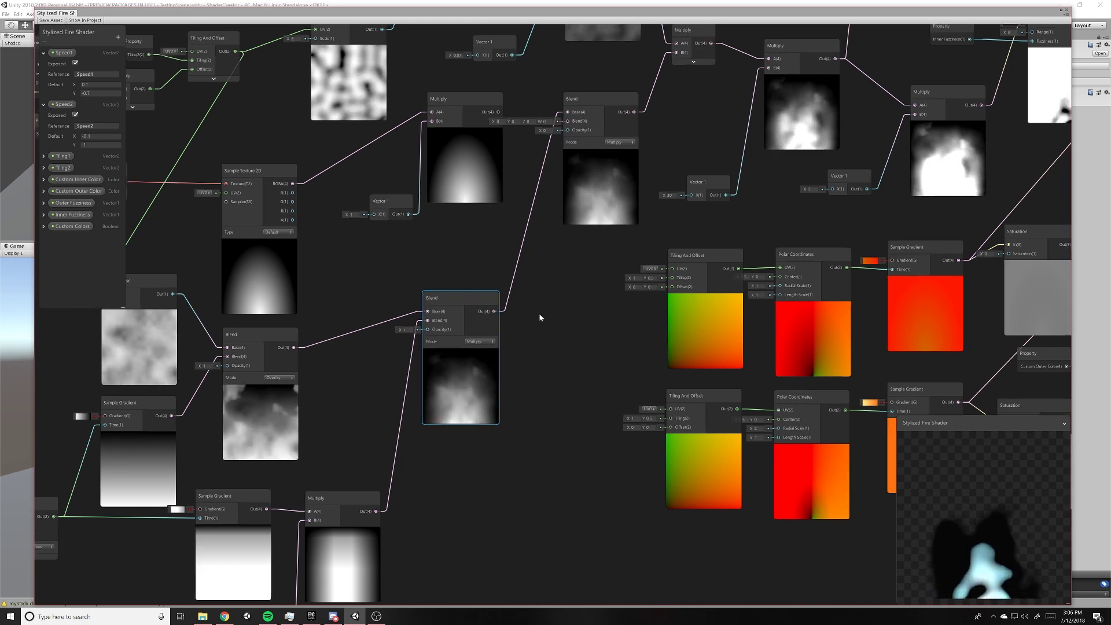
{"action": "left_click_drag", "start_coordinate": [515, 174], "coordinate": [516, 182]}
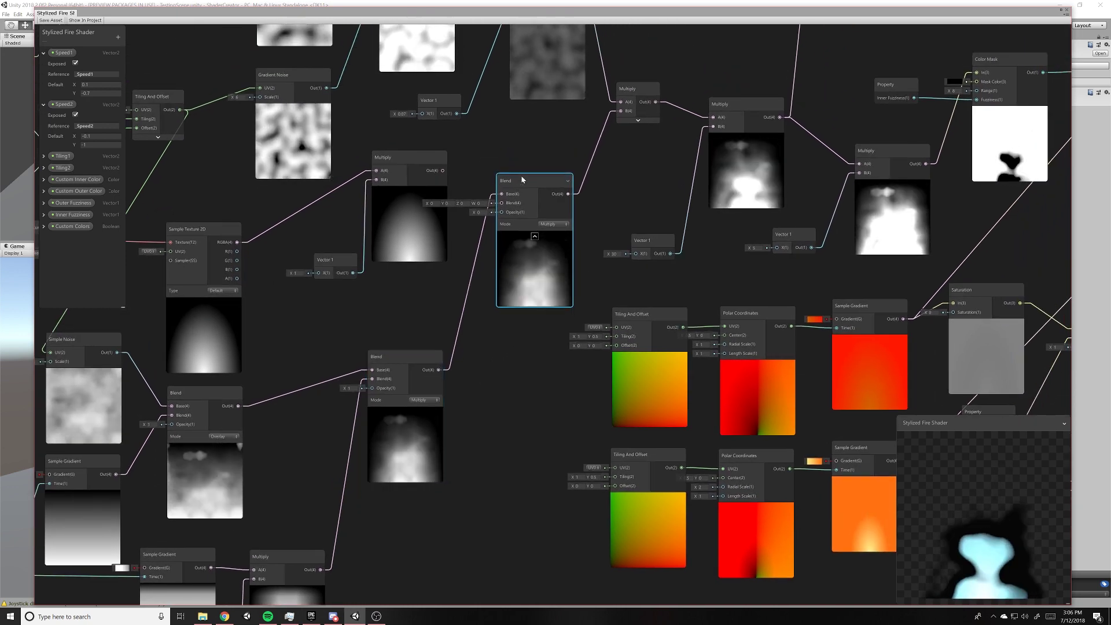
{"action": "mouse_move", "coordinate": [516, 155]}
{"action": "middle_mouse_down"}
{"action": "mouse_move", "coordinate": [751, 121]}
{"action": "mouse_move", "coordinate": [726, 133]}
{"action": "middle_mouse_up"}
Step: Lower the middle Multiply node and place its Vector 1 input beside it
{"action": "left_click_drag", "start_coordinate": [629, 144], "coordinate": [627, 165]}
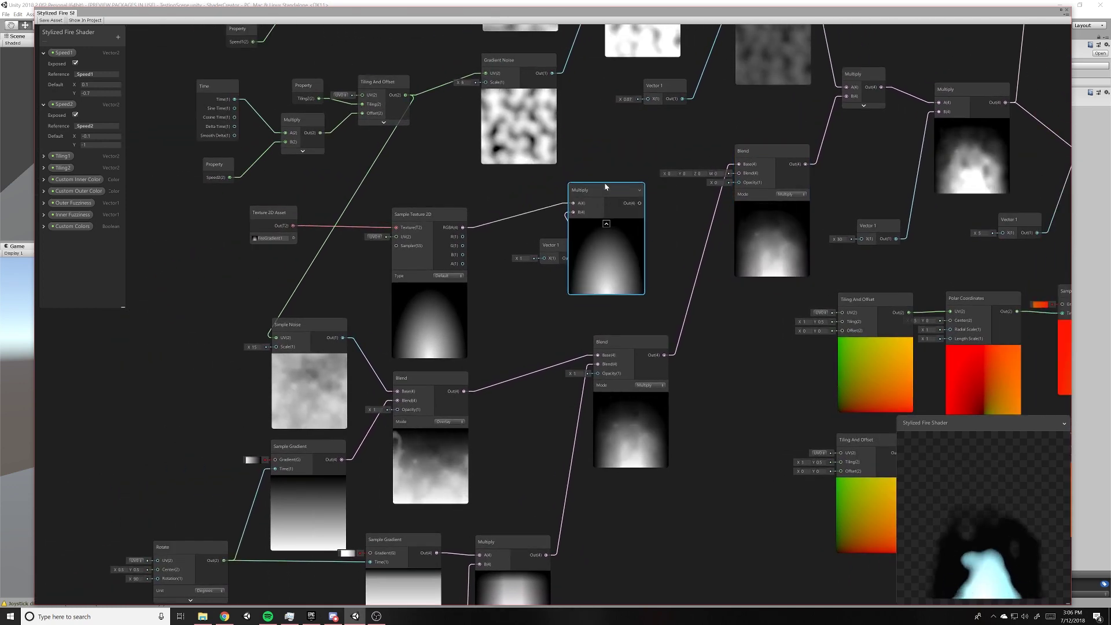
{"action": "left_click_drag", "start_coordinate": [544, 245], "coordinate": [527, 246]}
{"action": "left_click_drag", "start_coordinate": [613, 169], "coordinate": [597, 193]}
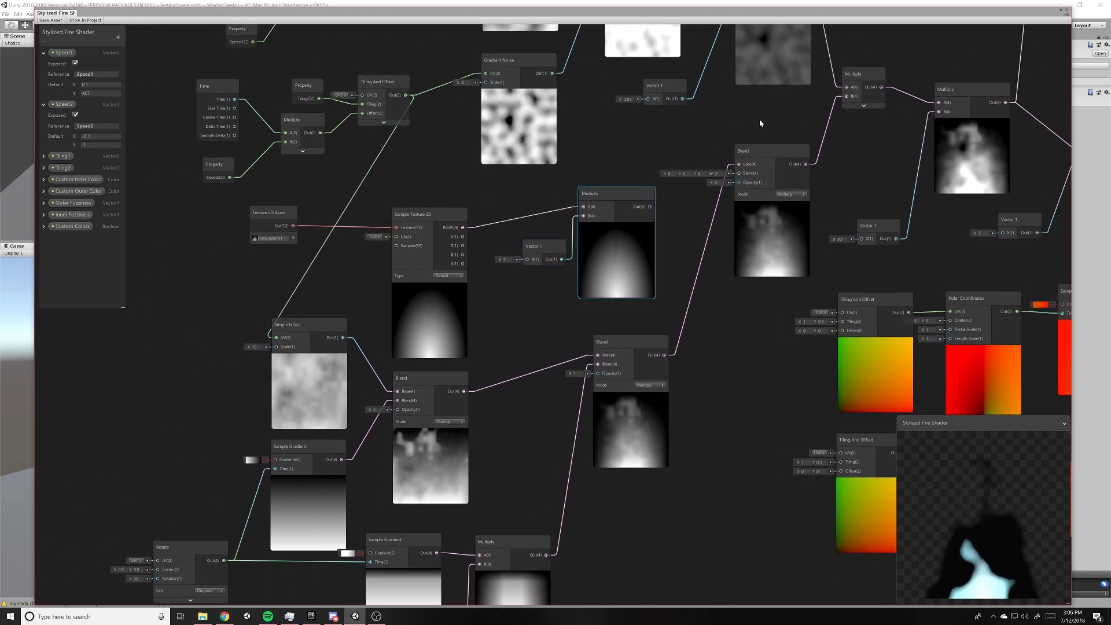
{"action": "middle_click_drag", "start_coordinate": [759, 119], "coordinate": [604, 147]}
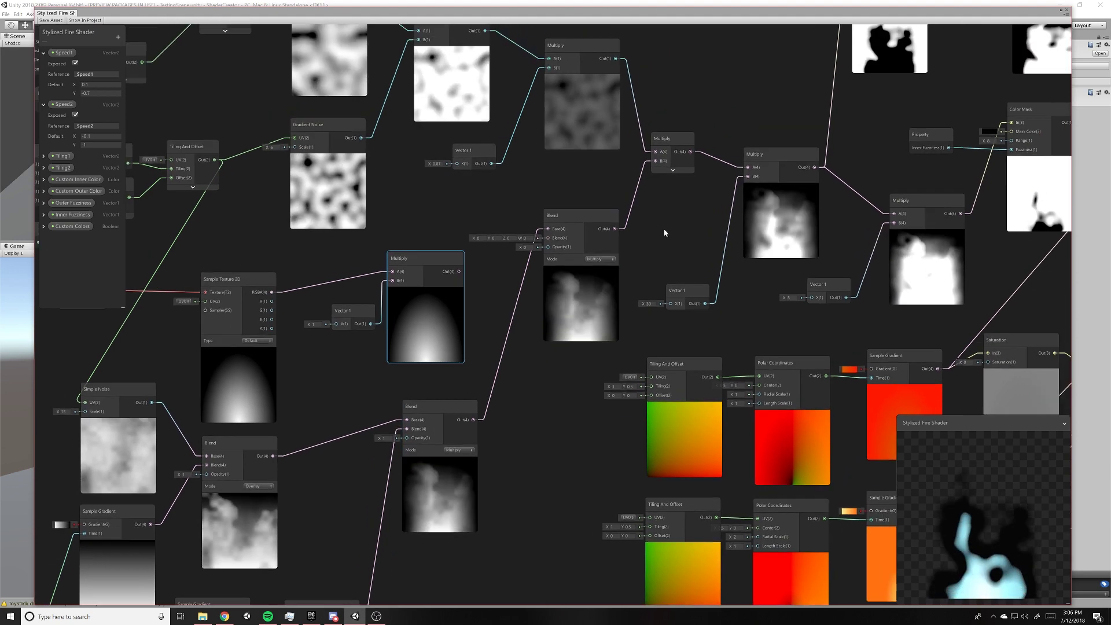
{"action": "middle_click_drag", "start_coordinate": [685, 74], "coordinate": [640, 122]}
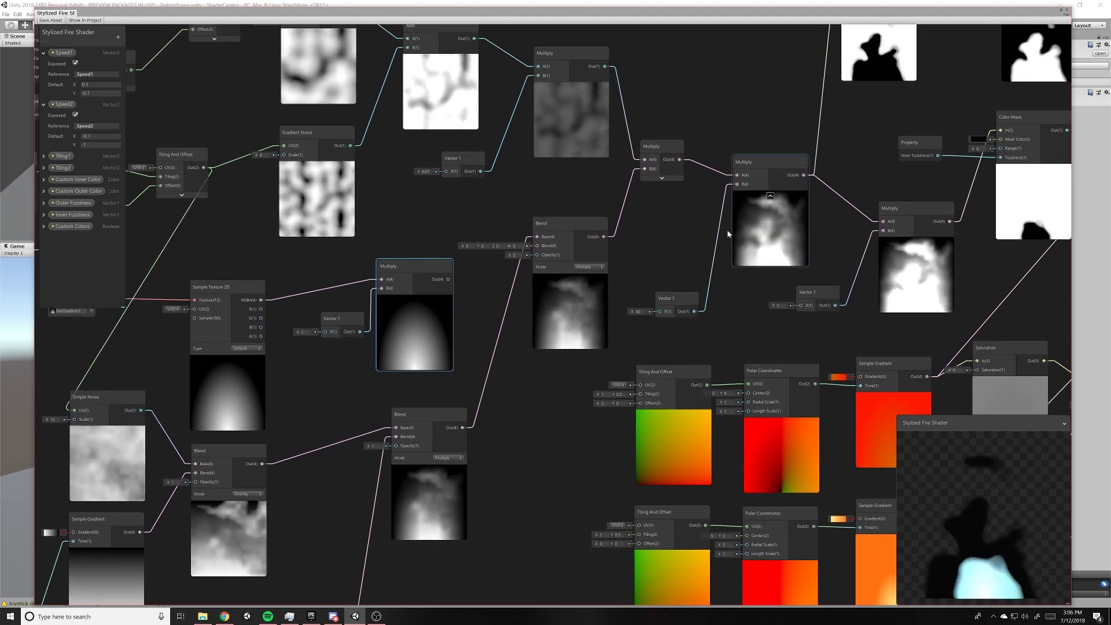
Step: Pan to the Branch nodes, move the Vector 1 (30) node up, and clear the selection
{"action": "middle_click_drag", "start_coordinate": [652, 225], "coordinate": [550, 215]}
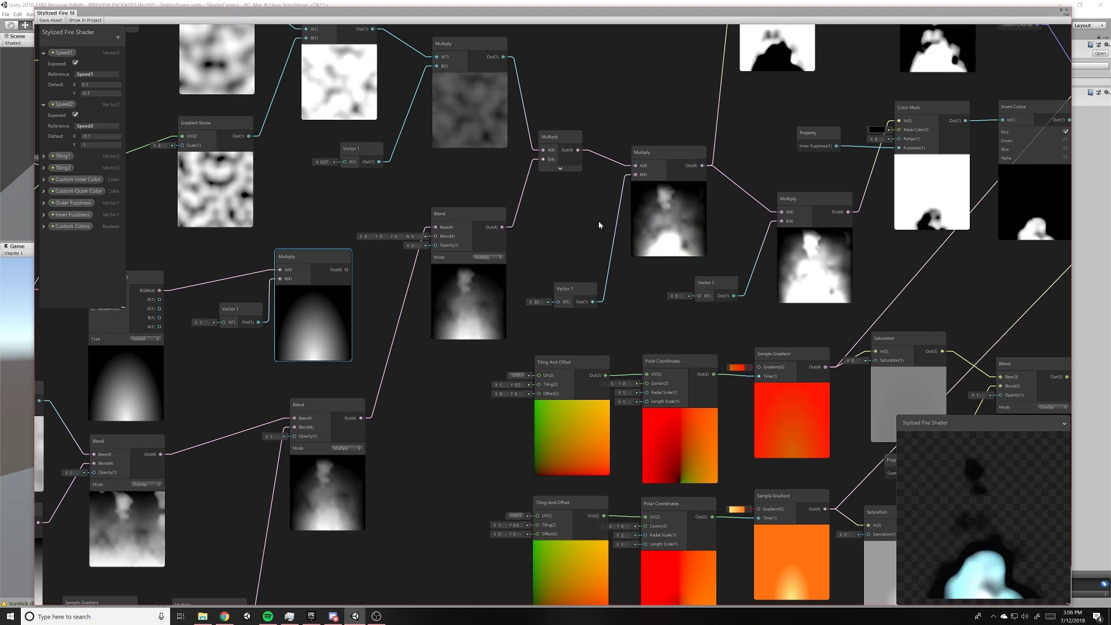
{"action": "middle_click_drag", "start_coordinate": [598, 216], "coordinate": [531, 223]}
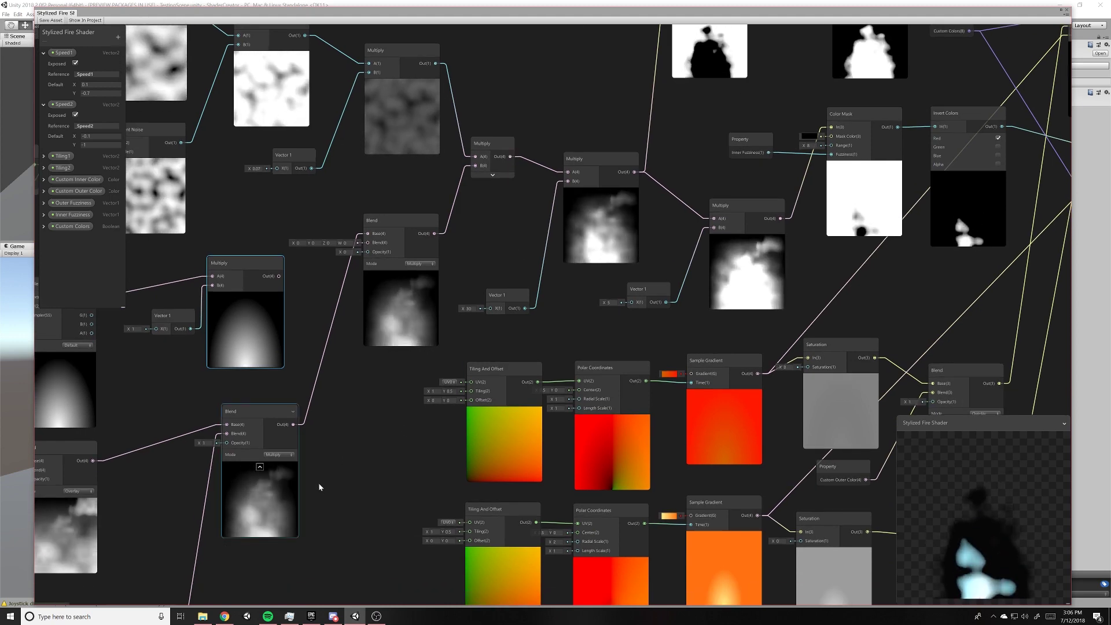
{"action": "middle_click_drag", "start_coordinate": [487, 220], "coordinate": [403, 328]}
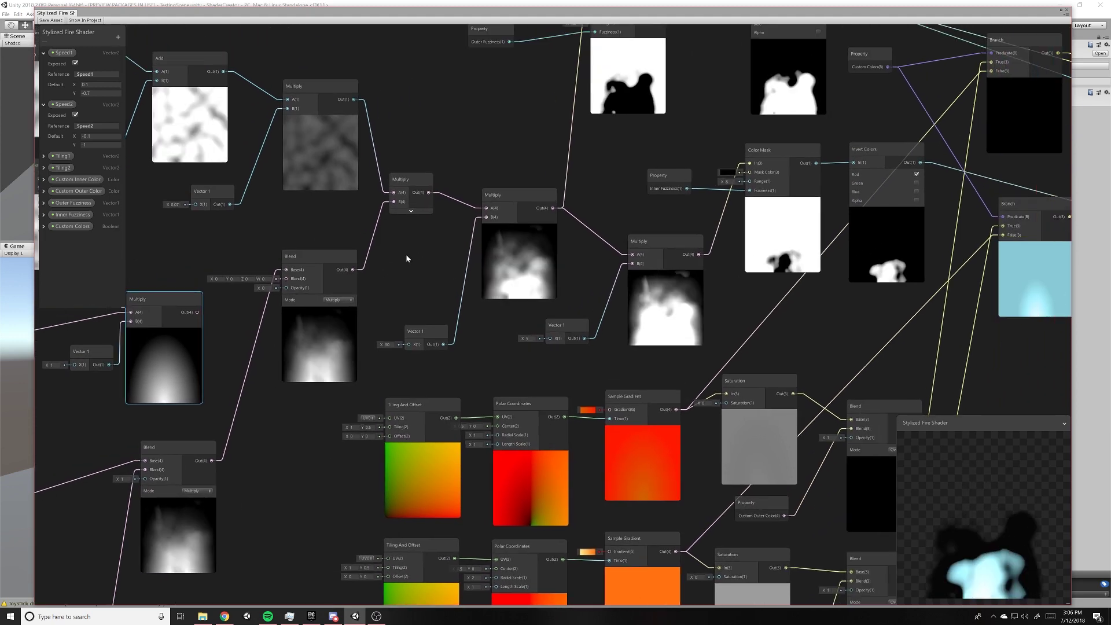
{"action": "left_click_drag", "start_coordinate": [405, 354], "coordinate": [400, 275]}
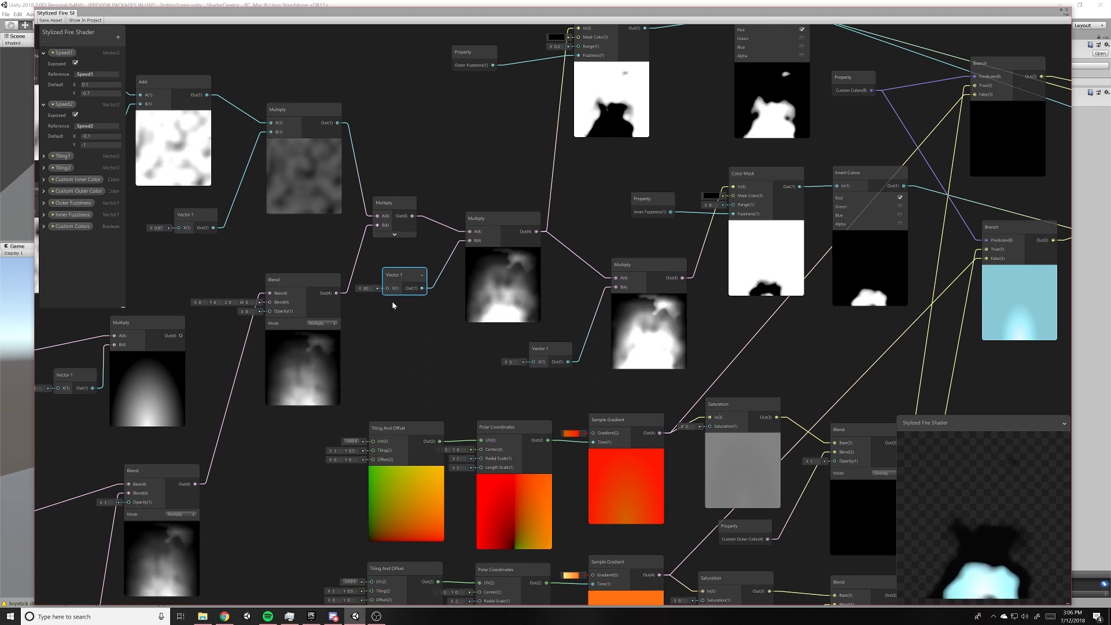
{"action": "left_click", "coordinate": [366, 322]}
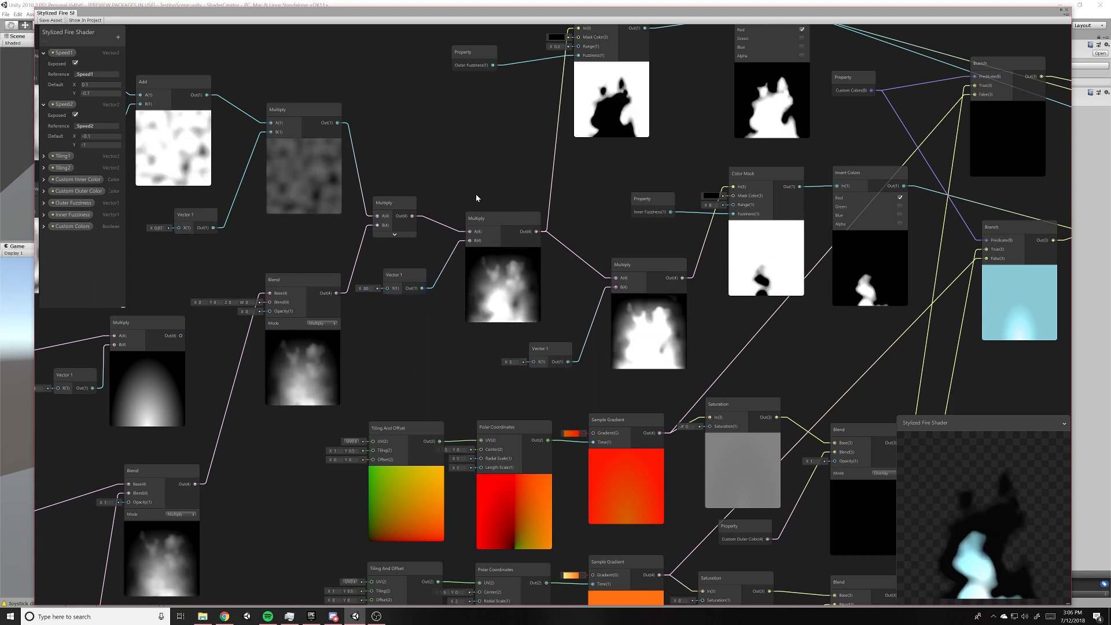
Step: Pan to bring the second Color Mask and Branch nodes into view
{"action": "middle_click_drag", "start_coordinate": [516, 154], "coordinate": [478, 172]}
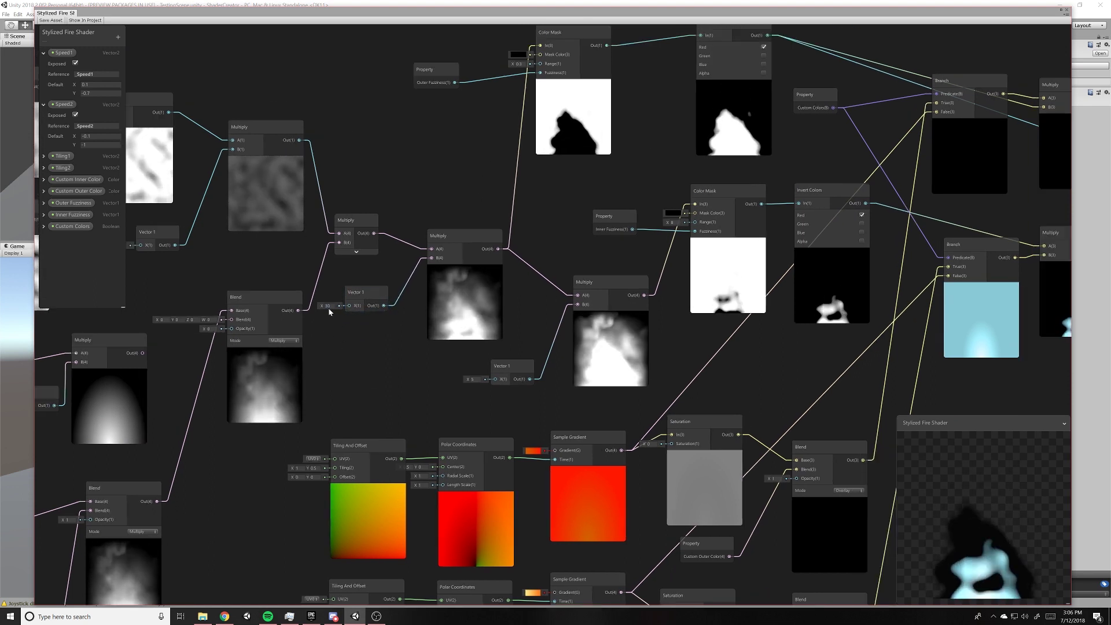
{"action": "middle_click_drag", "start_coordinate": [471, 148], "coordinate": [451, 136]}
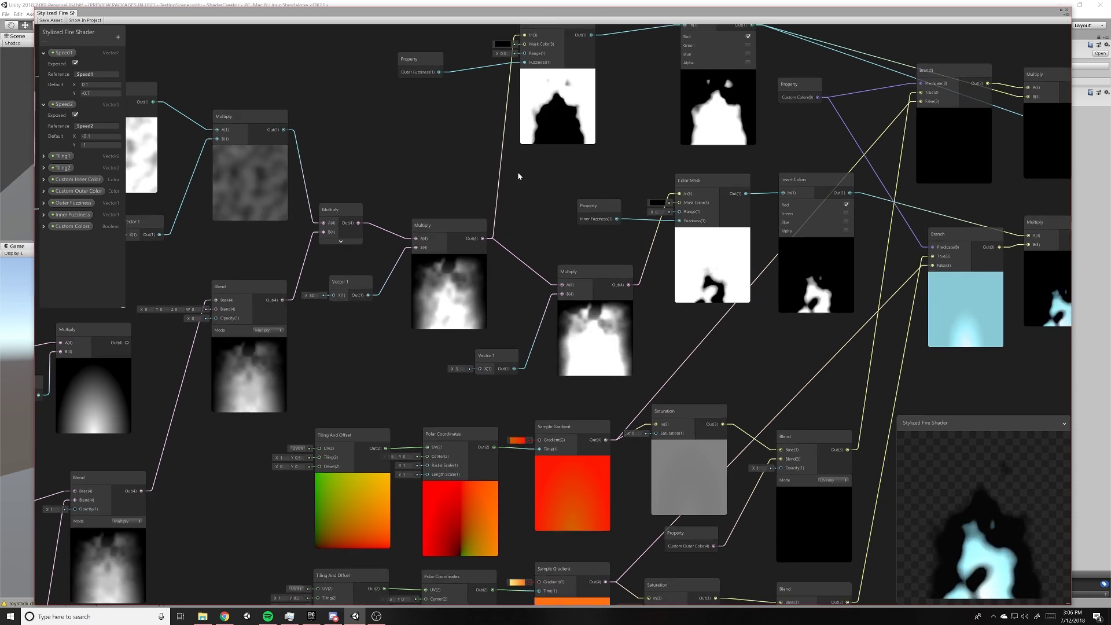
{"action": "mouse_move", "coordinate": [519, 174]}
{"action": "middle_mouse_down"}
{"action": "mouse_move", "coordinate": [428, 229]}
{"action": "mouse_move", "coordinate": [449, 230]}
{"action": "middle_mouse_up"}
Step: Reposition the Outer Fuzziness Color Mask node, checking its black Mask Color without changing it
{"action": "left_click_drag", "start_coordinate": [487, 86], "coordinate": [501, 79]}
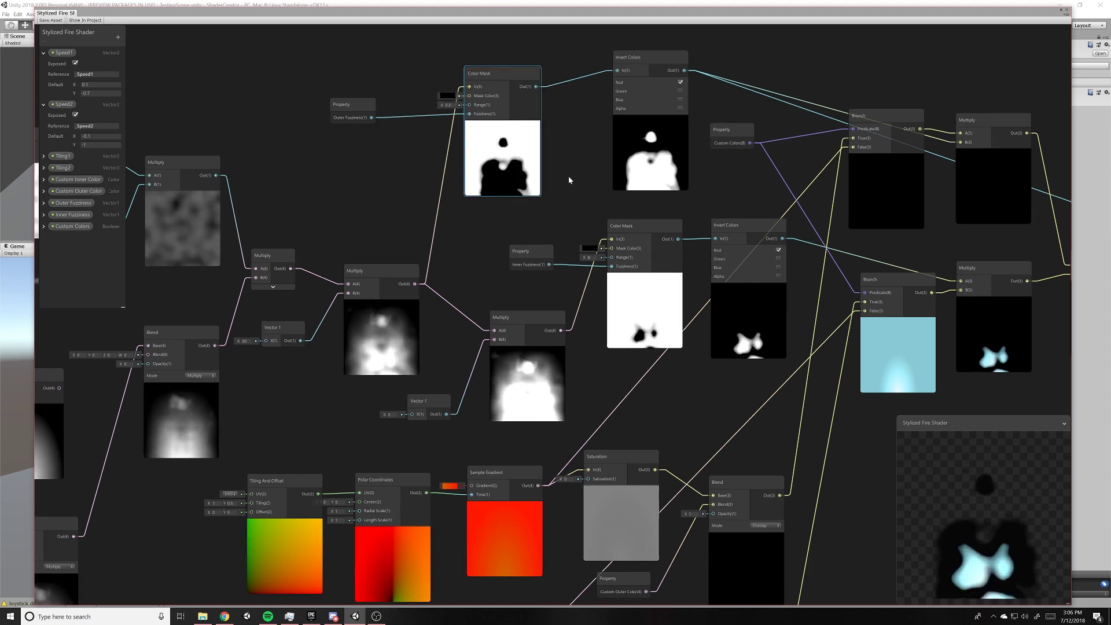
{"action": "middle_click_drag", "start_coordinate": [517, 93], "coordinate": [527, 118]}
{"action": "left_click_drag", "start_coordinate": [506, 112], "coordinate": [497, 101]}
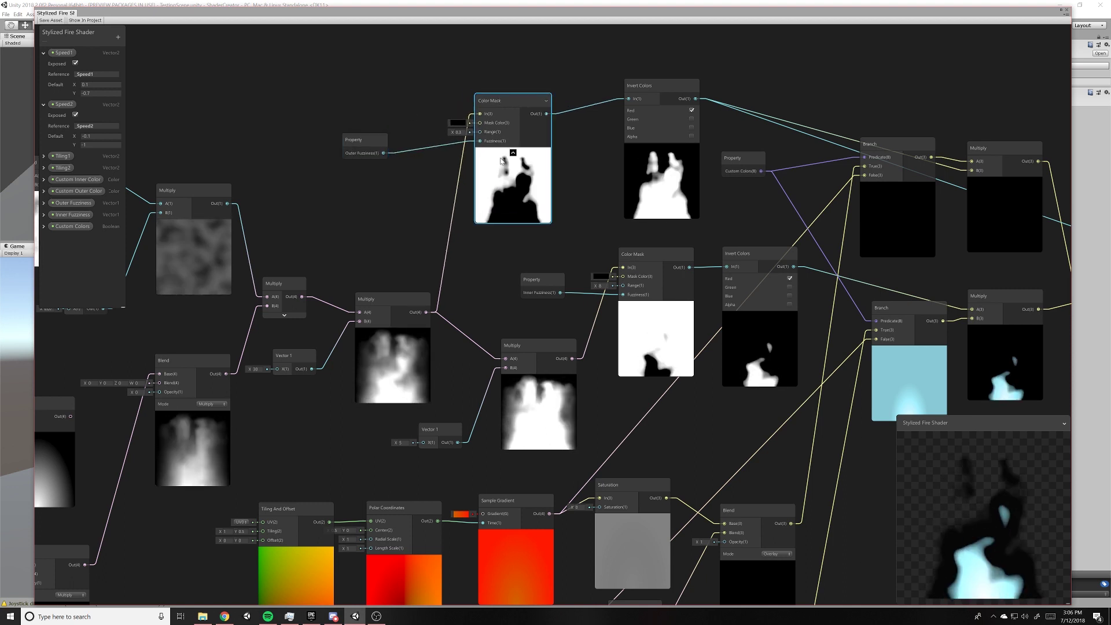
{"action": "left_click", "coordinate": [462, 124]}
{"action": "left_click", "coordinate": [499, 91]}
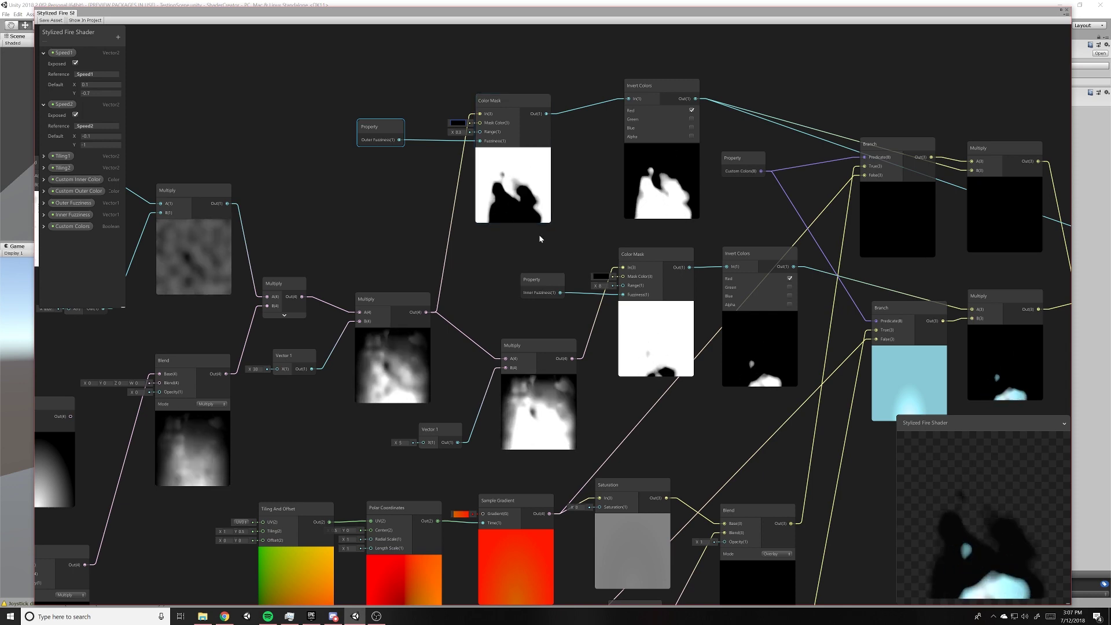
Step: Pan past the Branch nodes to the final Add node and PBR Master output
{"action": "middle_click_drag", "start_coordinate": [571, 195], "coordinate": [523, 164]}
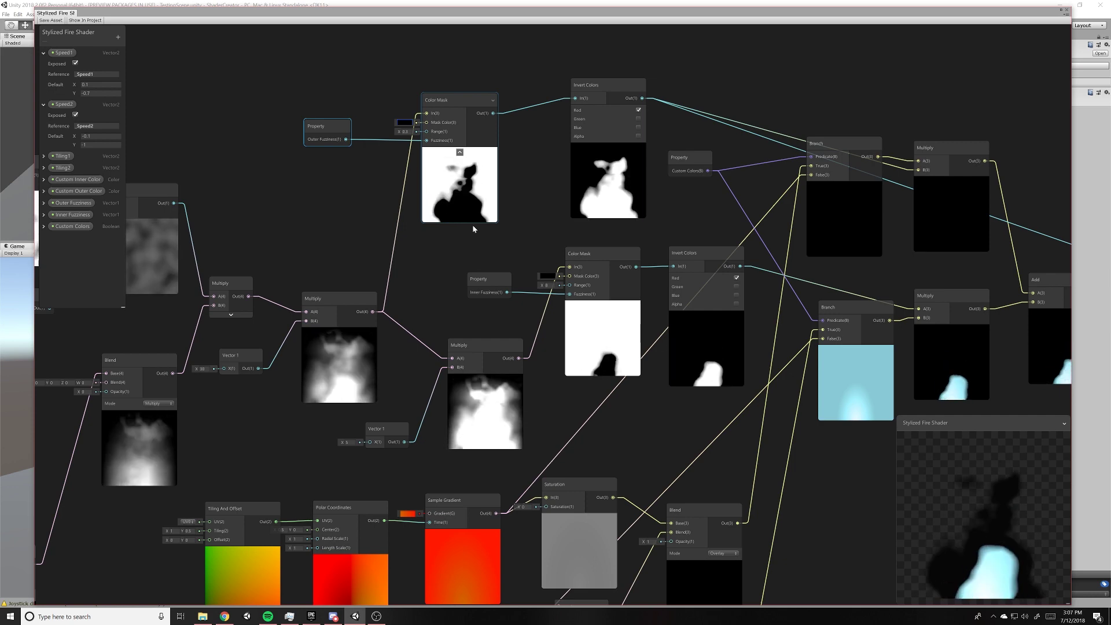
{"action": "middle_click_drag", "start_coordinate": [516, 179], "coordinate": [468, 183]}
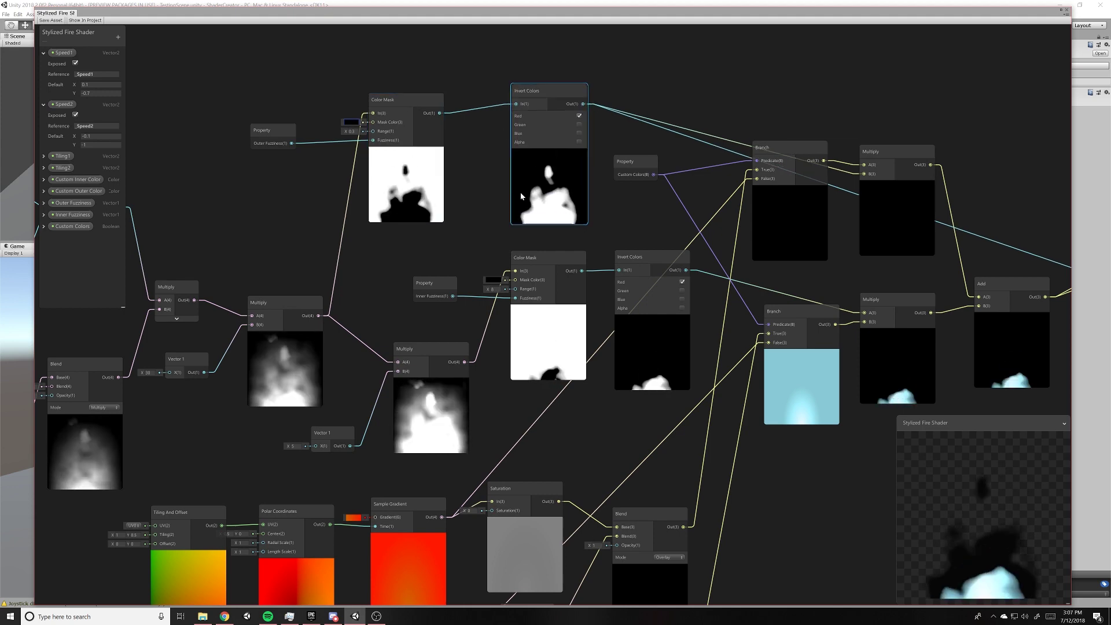
{"action": "mouse_move", "coordinate": [603, 221]}
{"action": "middle_mouse_down"}
{"action": "mouse_move", "coordinate": [505, 209]}
{"action": "mouse_move", "coordinate": [416, 236]}
{"action": "middle_mouse_up"}
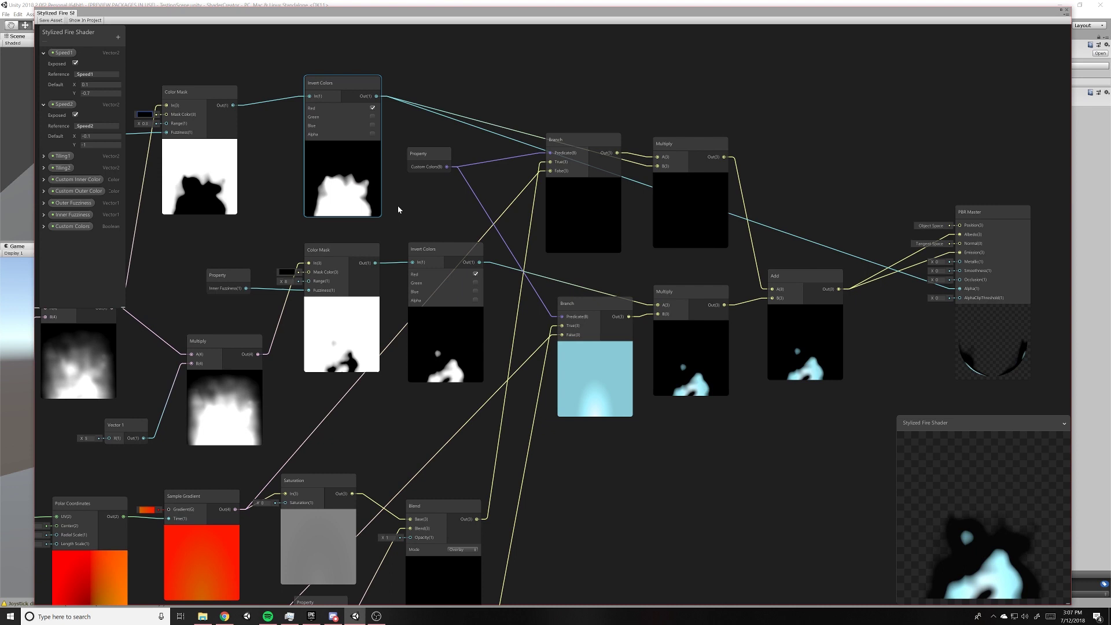
Step: Move the top Multiply node up-right beside its Branch node and pan across the graph
{"action": "left_click_drag", "start_coordinate": [525, 143], "coordinate": [529, 143]}
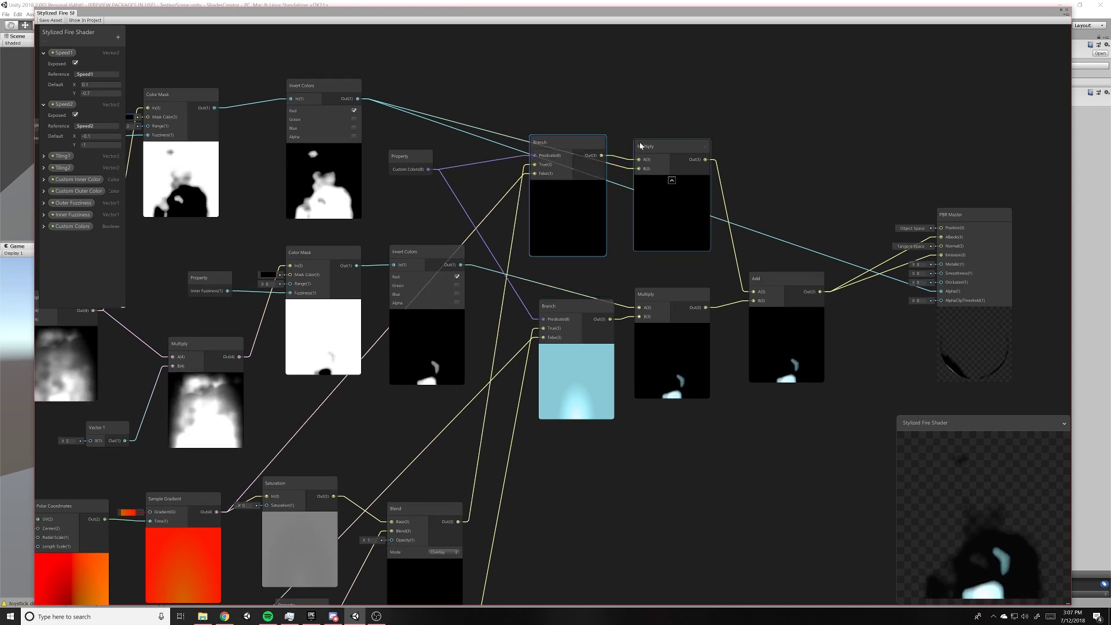
{"action": "mouse_move", "coordinate": [670, 141]}
{"action": "left_mouse_down"}
{"action": "mouse_move", "coordinate": [690, 114]}
{"action": "mouse_move", "coordinate": [657, 126]}
{"action": "left_mouse_up"}
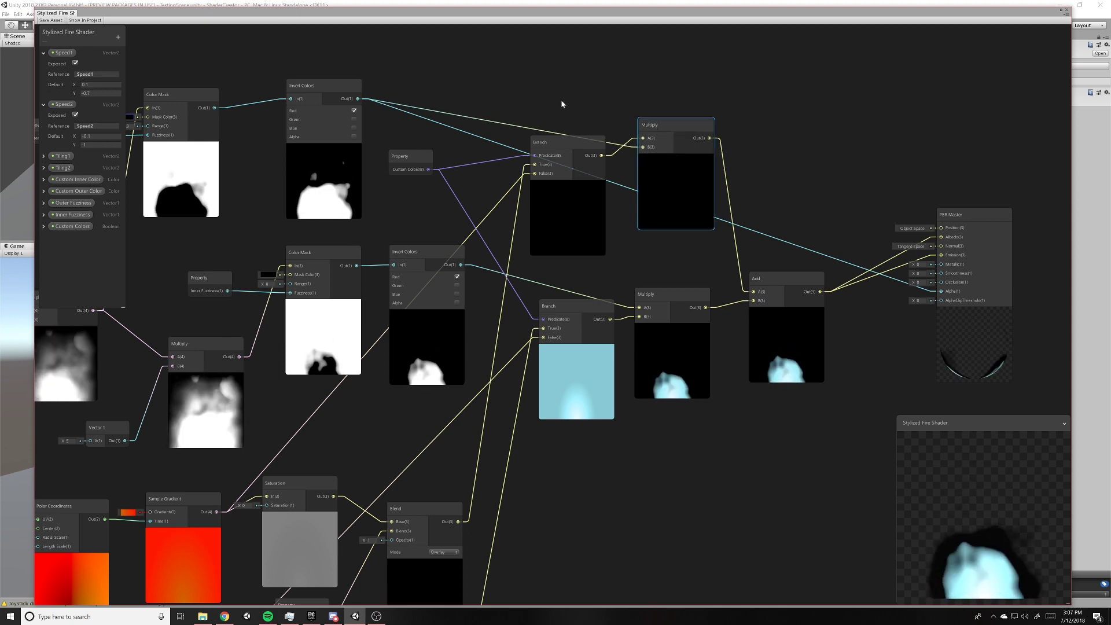
{"action": "middle_click_drag", "start_coordinate": [561, 104], "coordinate": [523, 73]}
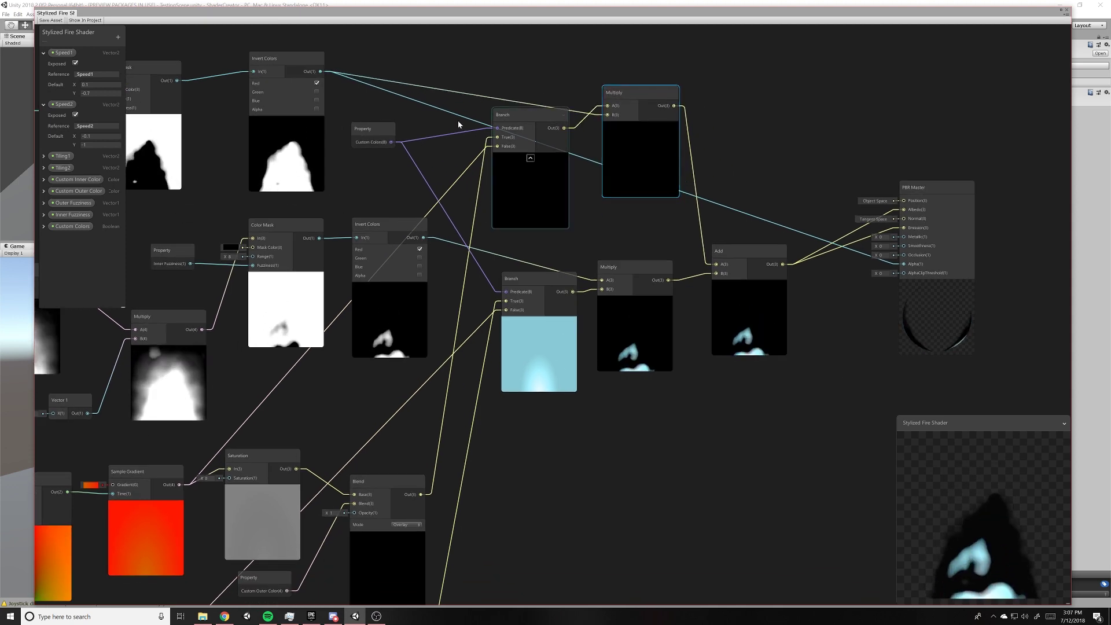
{"action": "middle_click_drag", "start_coordinate": [330, 108], "coordinate": [387, 86]}
{"action": "mouse_move", "coordinate": [627, 209]}
{"action": "middle_mouse_down"}
{"action": "mouse_move", "coordinate": [622, 302]}
{"action": "mouse_move", "coordinate": [570, 269]}
{"action": "middle_mouse_up"}
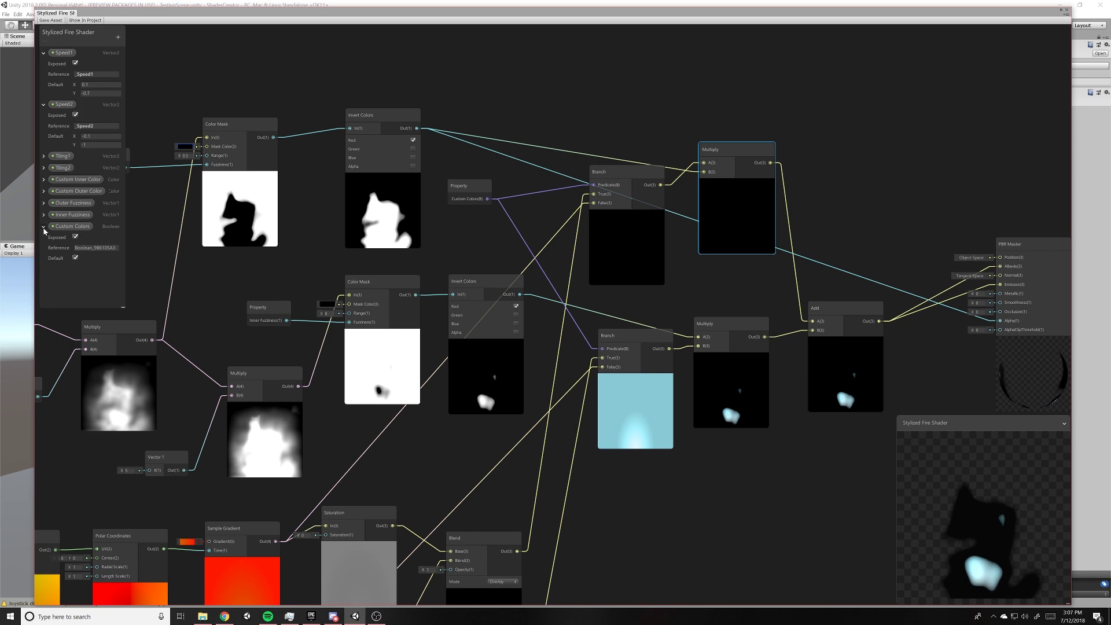
Step: Turn off Custom Colors to preview the orange flame, repositioning the top Invert Colors and Multiply nodes
{"action": "left_click", "coordinate": [75, 258]}
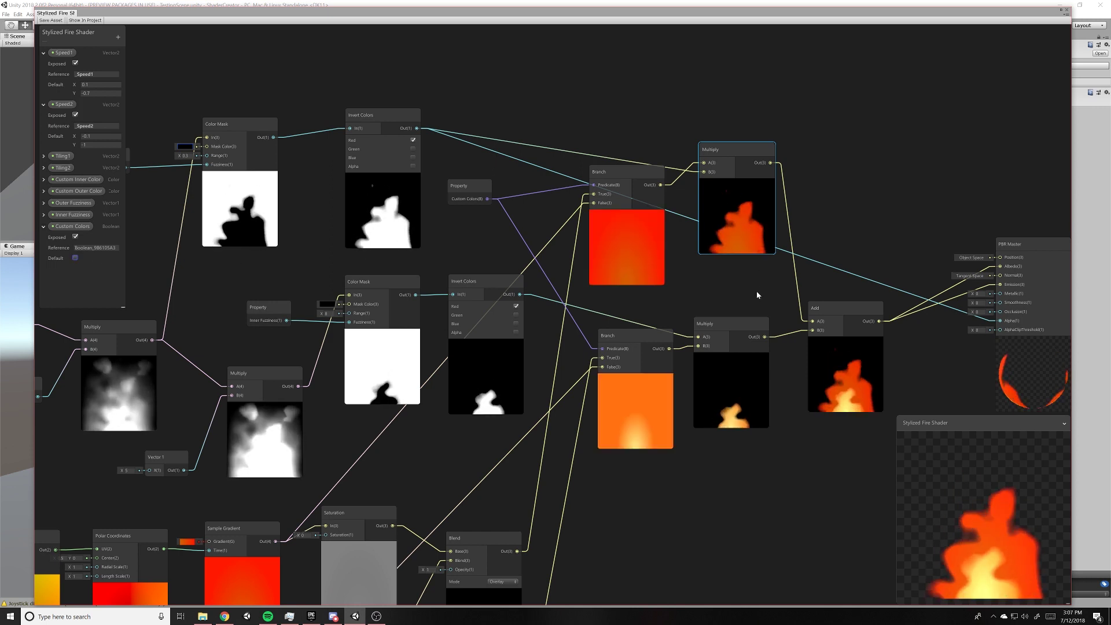
{"action": "middle_click_drag", "start_coordinate": [756, 293], "coordinate": [651, 289]}
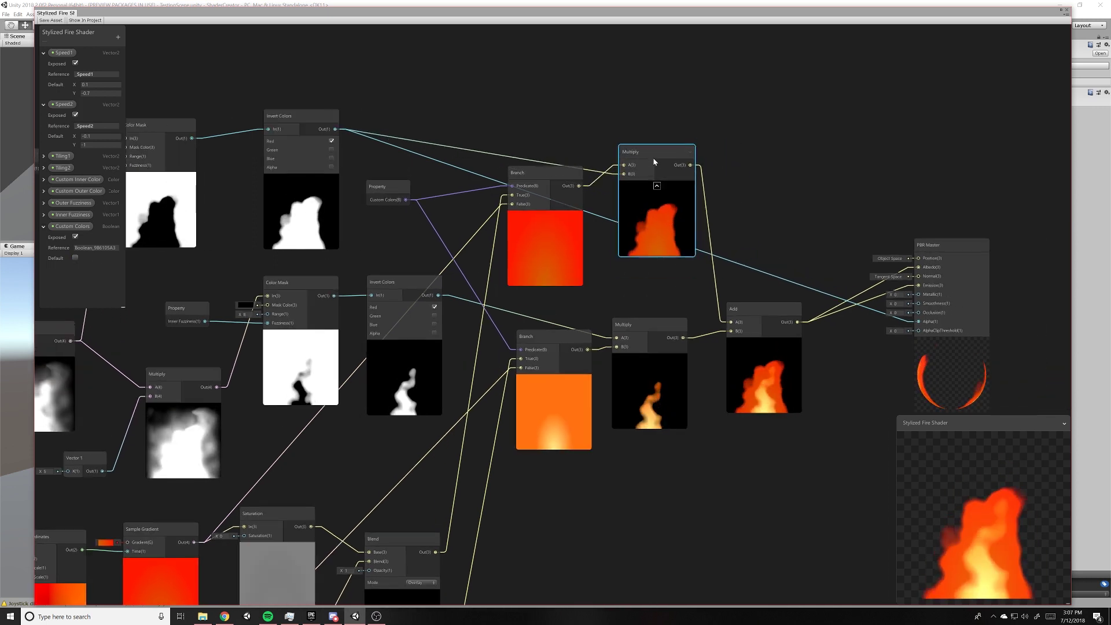
{"action": "left_click_drag", "start_coordinate": [653, 157], "coordinate": [657, 137]}
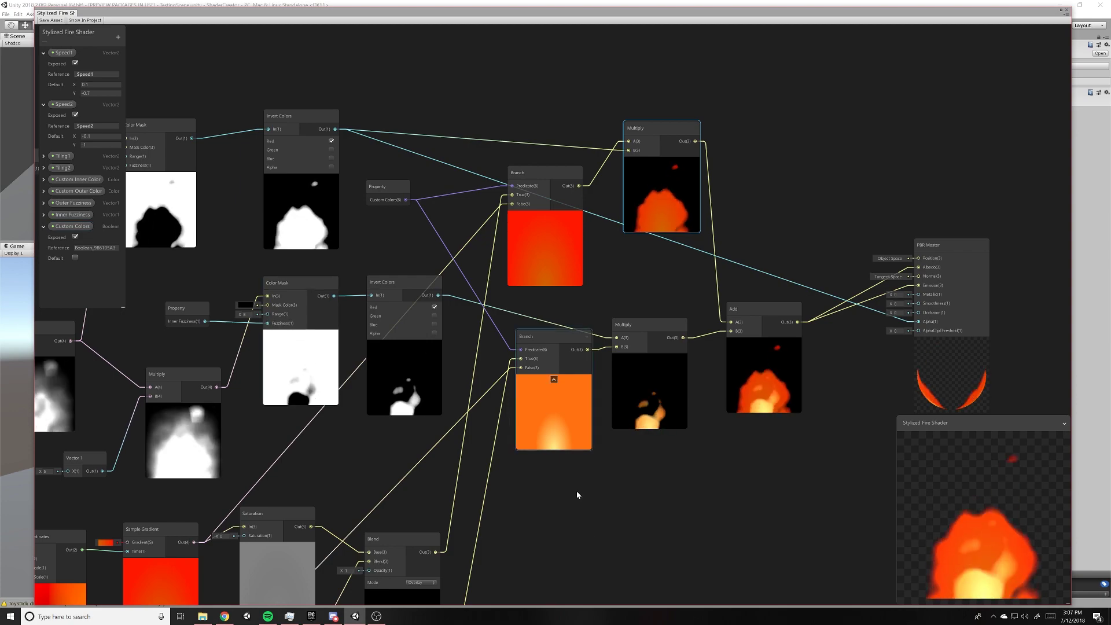
{"action": "mouse_move", "coordinate": [576, 491]}
{"action": "middle_mouse_down"}
{"action": "mouse_move", "coordinate": [721, 326]}
{"action": "mouse_move", "coordinate": [782, 230]}
{"action": "mouse_move", "coordinate": [708, 478]}
{"action": "mouse_move", "coordinate": [674, 461]}
{"action": "middle_mouse_up"}
{"action": "middle_click_drag", "start_coordinate": [417, 401], "coordinate": [435, 425]}
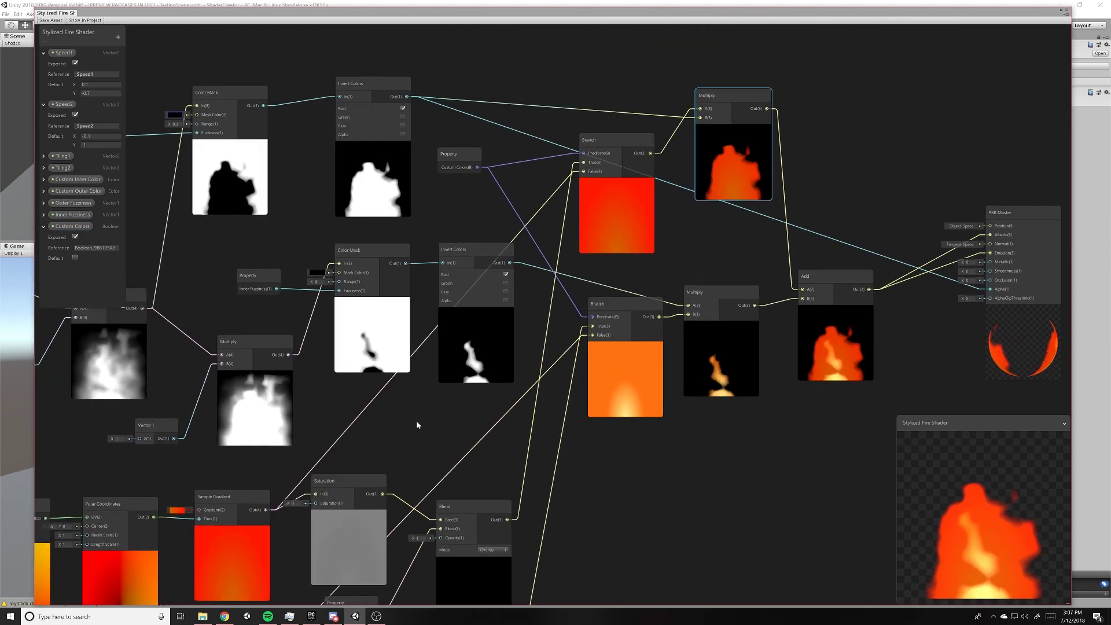
{"action": "left_click_drag", "start_coordinate": [370, 82], "coordinate": [387, 102]}
{"action": "middle_click_drag", "start_coordinate": [384, 87], "coordinate": [384, 101]}
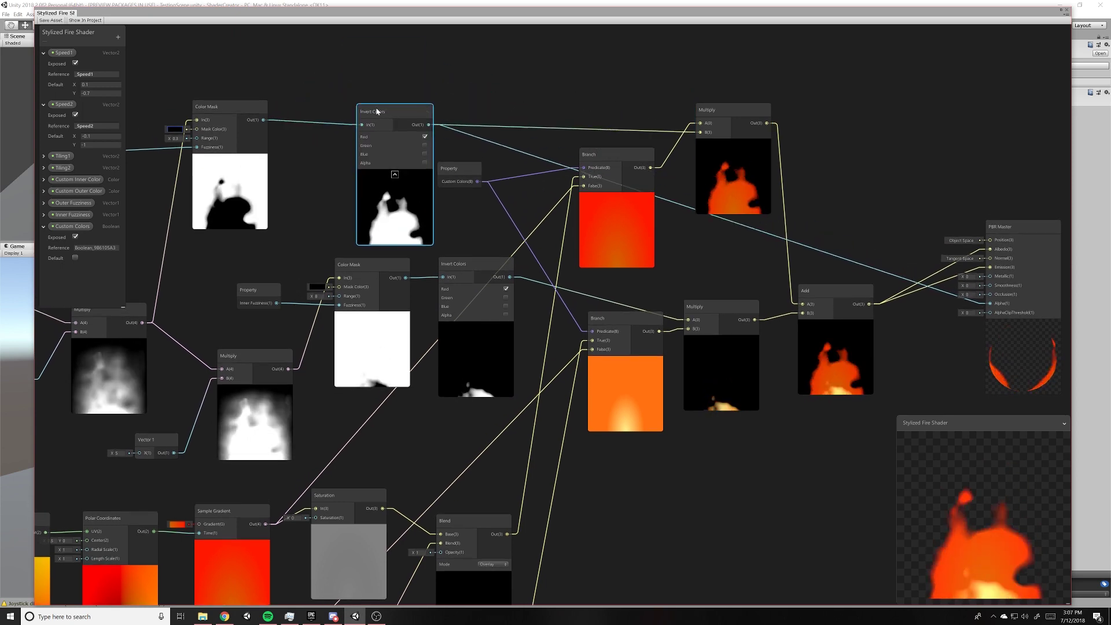
{"action": "left_click_drag", "start_coordinate": [722, 120], "coordinate": [745, 111]}
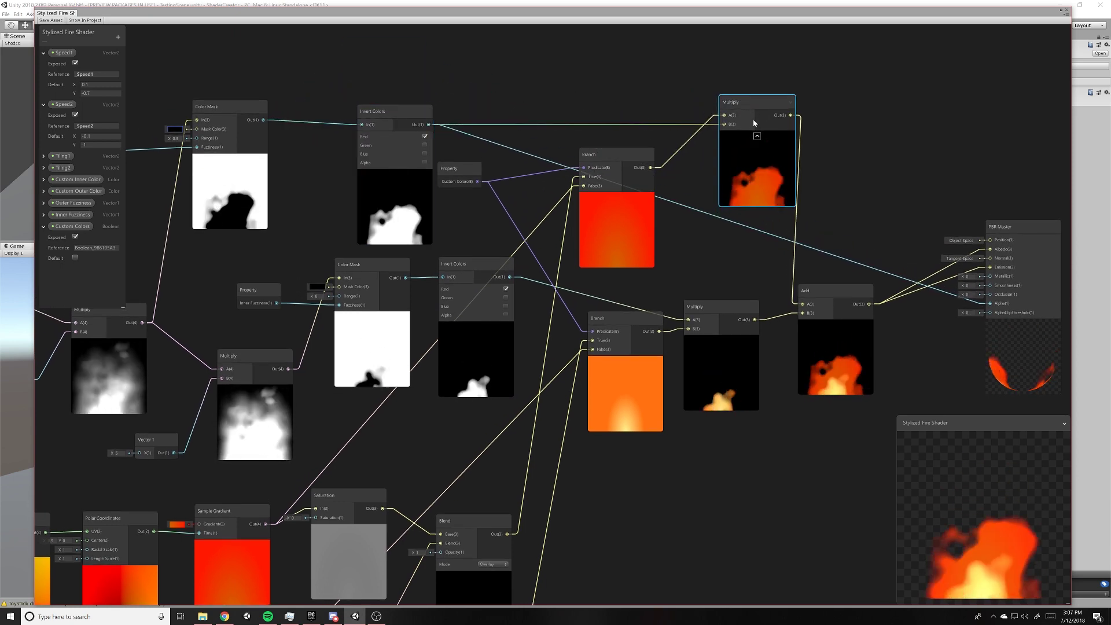
Step: Re-enable Custom Colors and nudge the top Multiply and Add nodes into place
{"action": "left_click", "coordinate": [75, 257]}
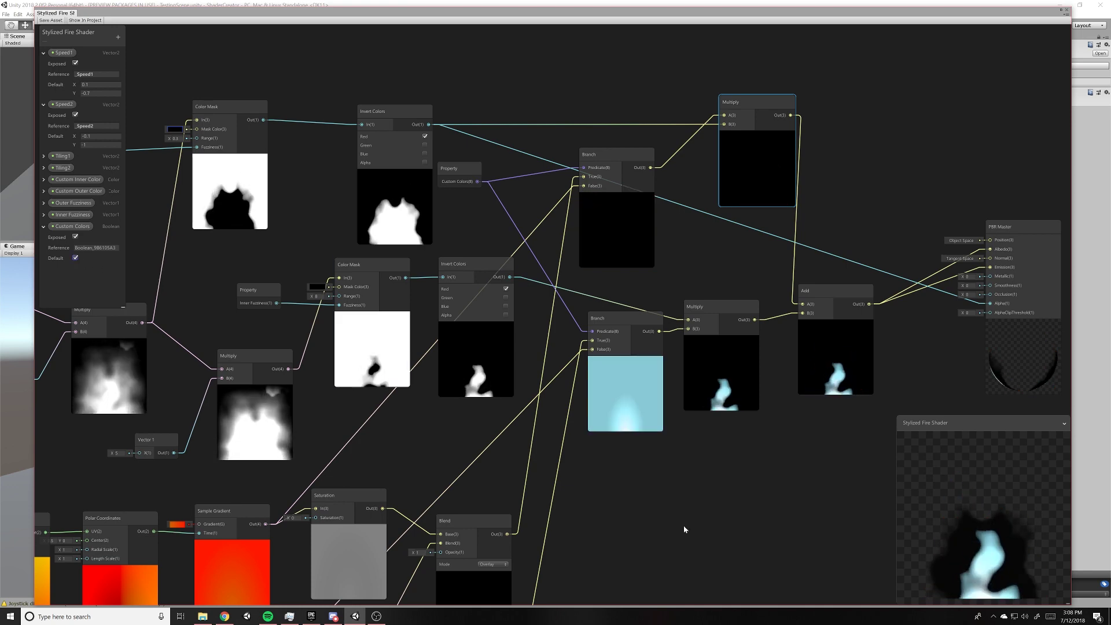
{"action": "middle_click_drag", "start_coordinate": [683, 526], "coordinate": [658, 371]}
{"action": "middle_click_drag", "start_coordinate": [766, 84], "coordinate": [658, 257]}
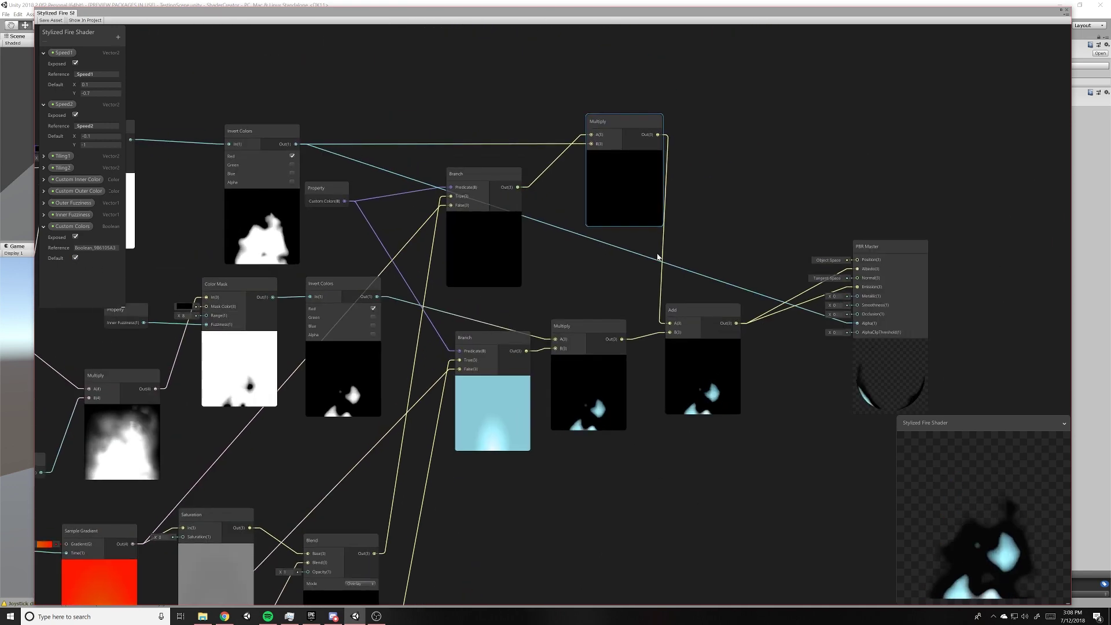
{"action": "left_click_drag", "start_coordinate": [612, 130], "coordinate": [606, 132]}
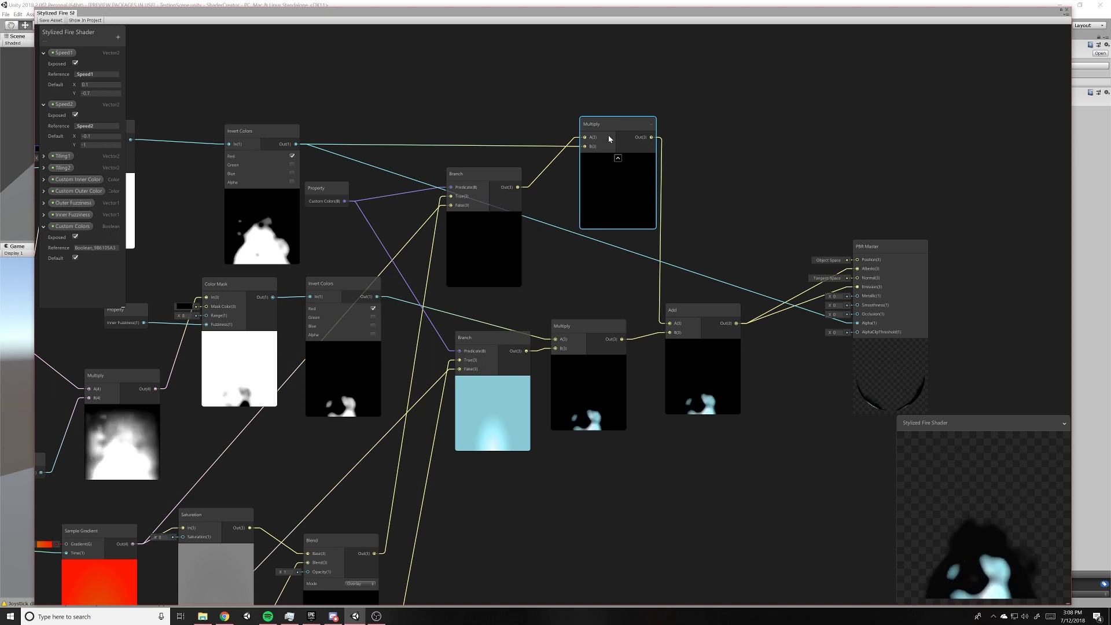
{"action": "left_click_drag", "start_coordinate": [608, 139], "coordinate": [604, 136]}
{"action": "mouse_move", "coordinate": [695, 325]}
{"action": "left_mouse_down"}
{"action": "mouse_move", "coordinate": [705, 325]}
{"action": "mouse_move", "coordinate": [697, 311]}
{"action": "left_mouse_up"}
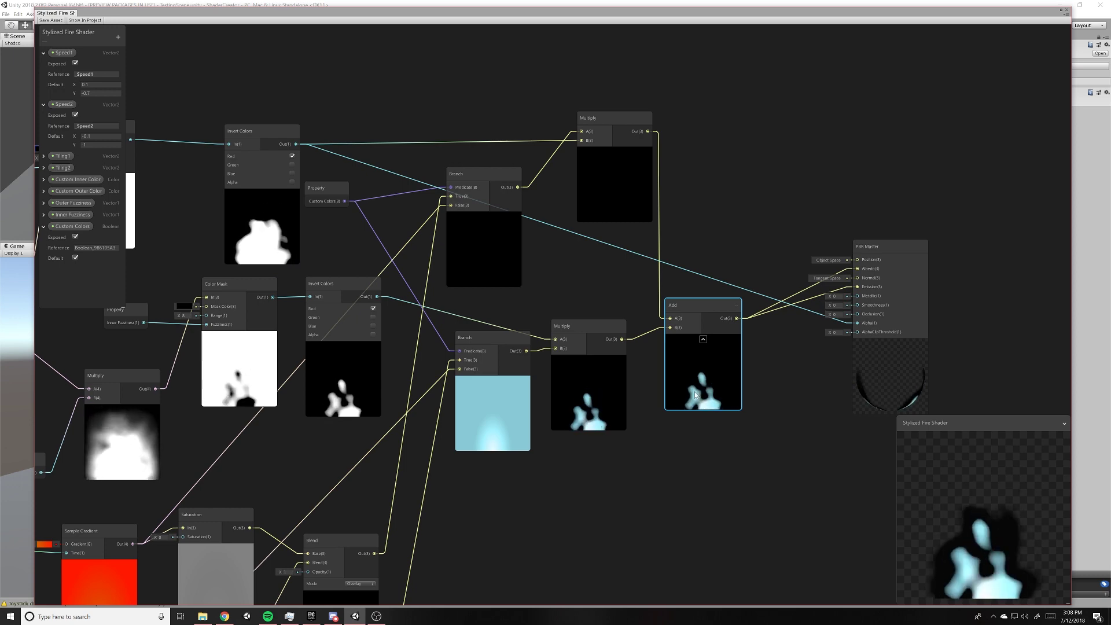
{"action": "mouse_move", "coordinate": [583, 514]}
{"action": "middle_mouse_down"}
{"action": "mouse_move", "coordinate": [513, 446]}
{"action": "mouse_move", "coordinate": [567, 356]}
{"action": "middle_mouse_up"}
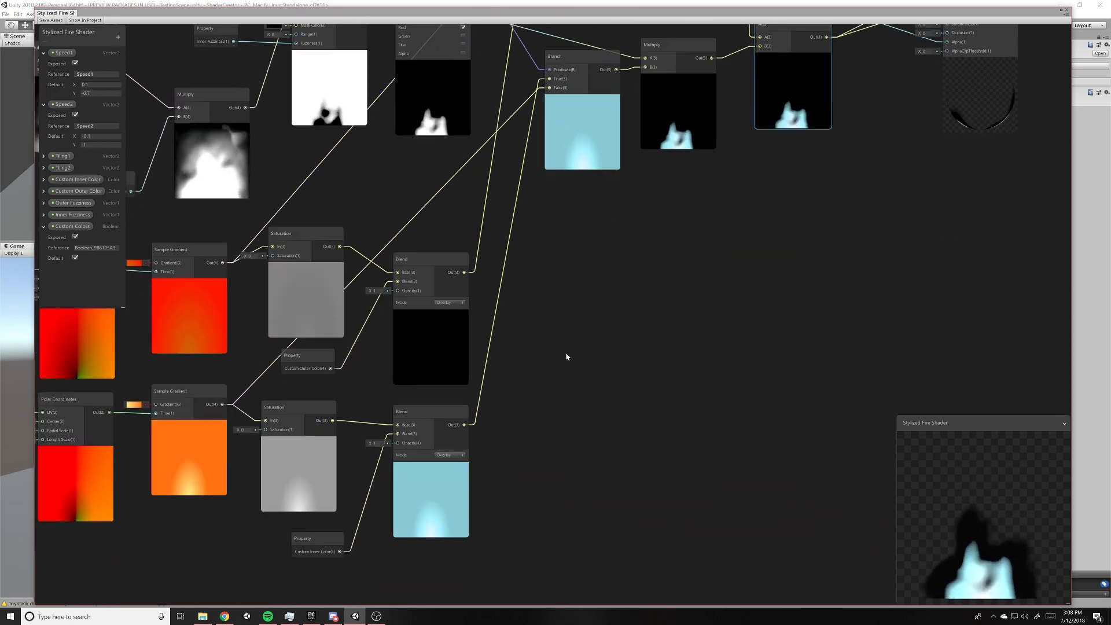
Step: Change the Custom Outer Color default to a dark green so the outer flame turns green
{"action": "left_click", "coordinate": [44, 191]}
{"action": "left_click", "coordinate": [95, 223]}
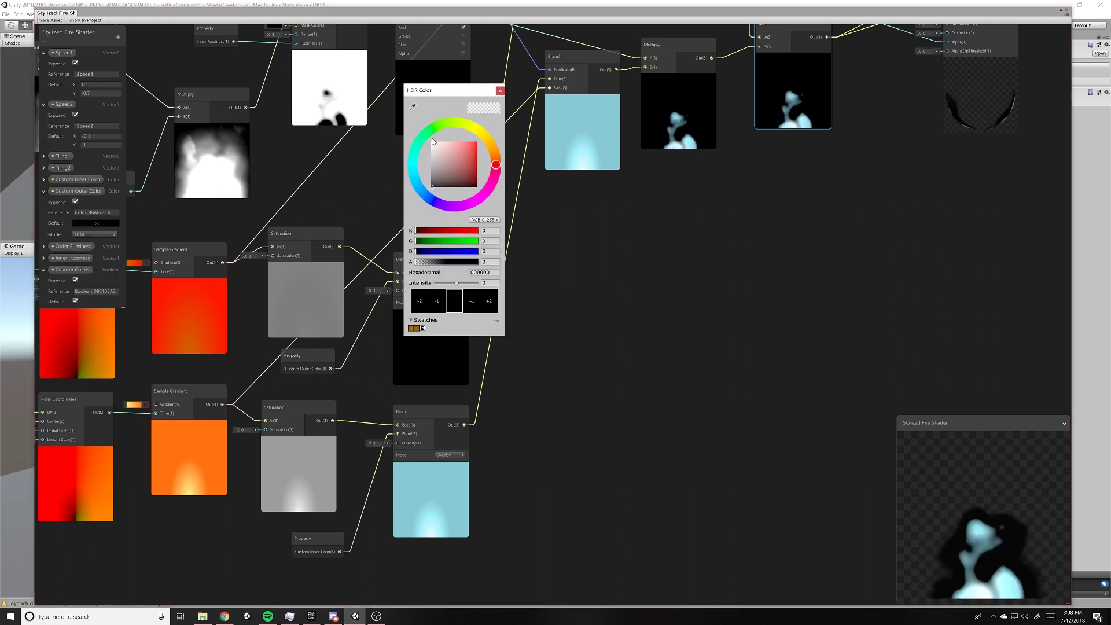
{"action": "left_click_drag", "start_coordinate": [450, 169], "coordinate": [467, 177]}
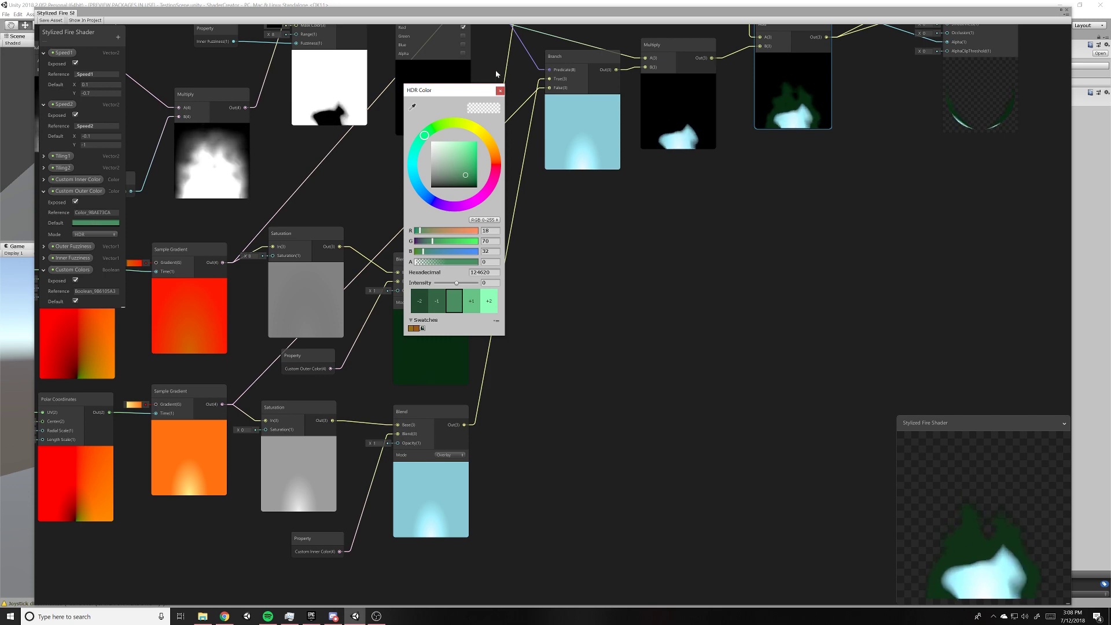
{"action": "left_click", "coordinate": [500, 91]}
{"action": "middle_click_drag", "start_coordinate": [872, 147], "coordinate": [687, 370]}
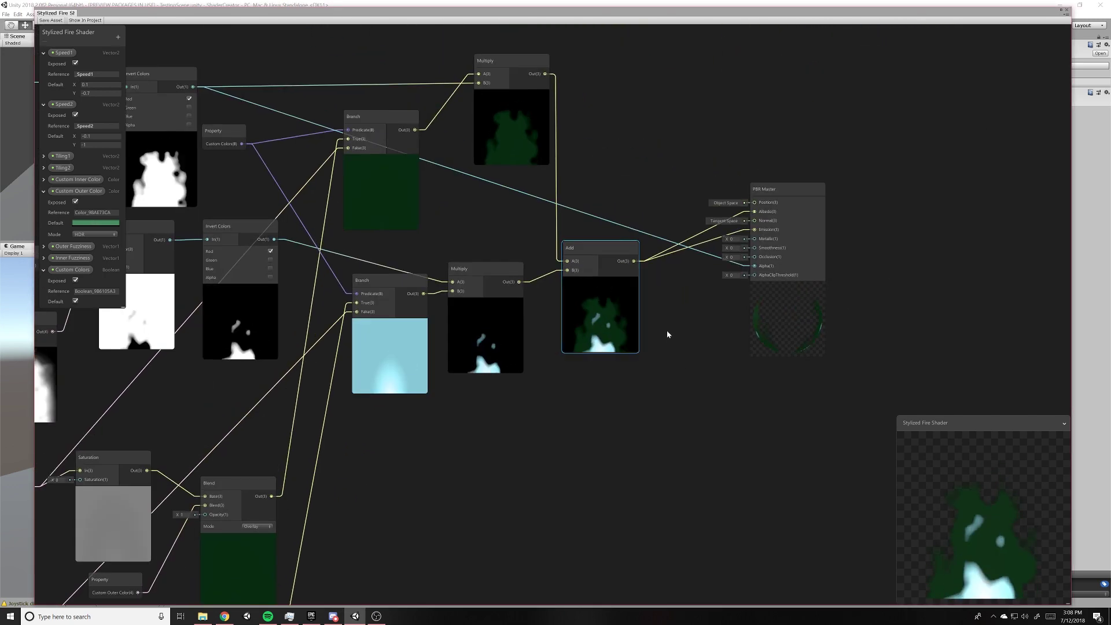
{"action": "middle_click_drag", "start_coordinate": [504, 267], "coordinate": [510, 280]}
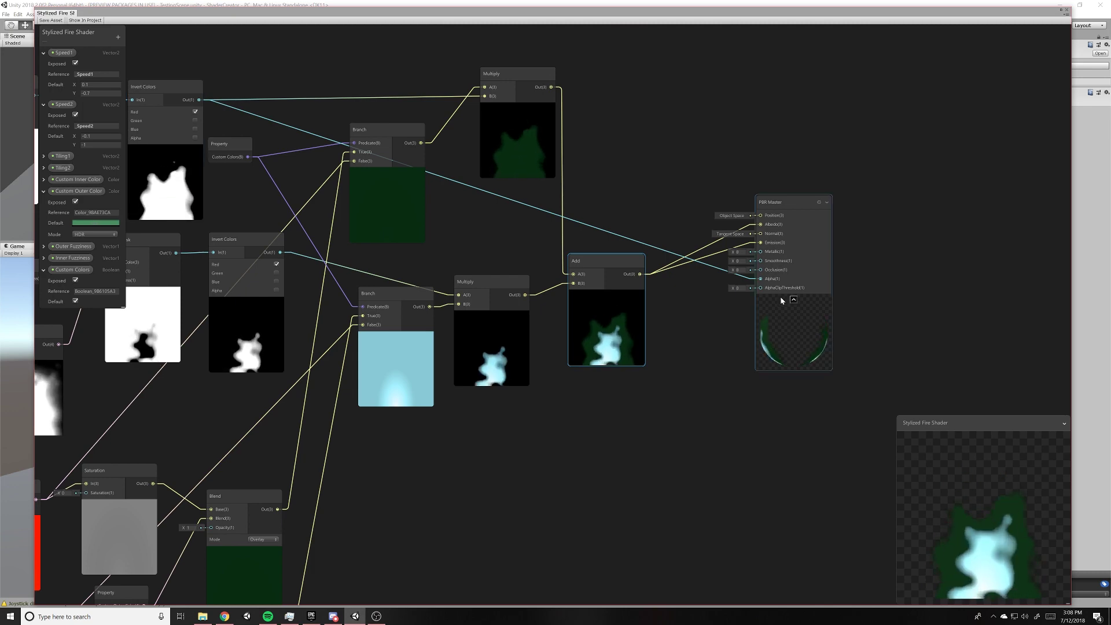
{"action": "middle_click_drag", "start_coordinate": [722, 350], "coordinate": [735, 336]}
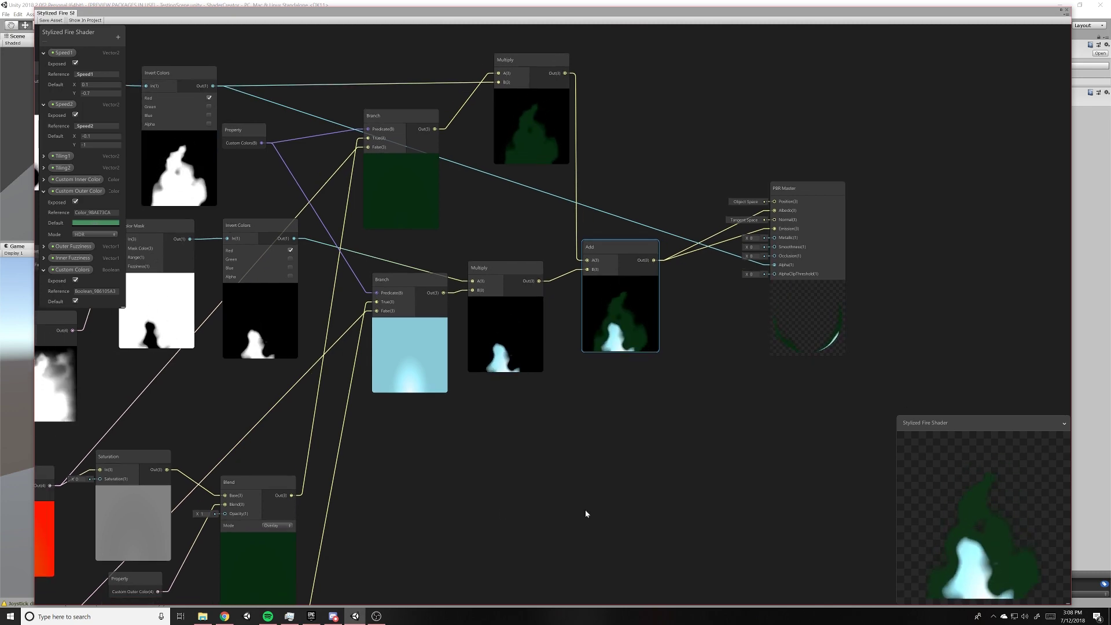
{"action": "mouse_move", "coordinate": [538, 496]}
{"action": "middle_mouse_down"}
{"action": "mouse_move", "coordinate": [635, 484]}
{"action": "mouse_move", "coordinate": [808, 342]}
{"action": "mouse_move", "coordinate": [265, 260]}
{"action": "middle_mouse_up"}
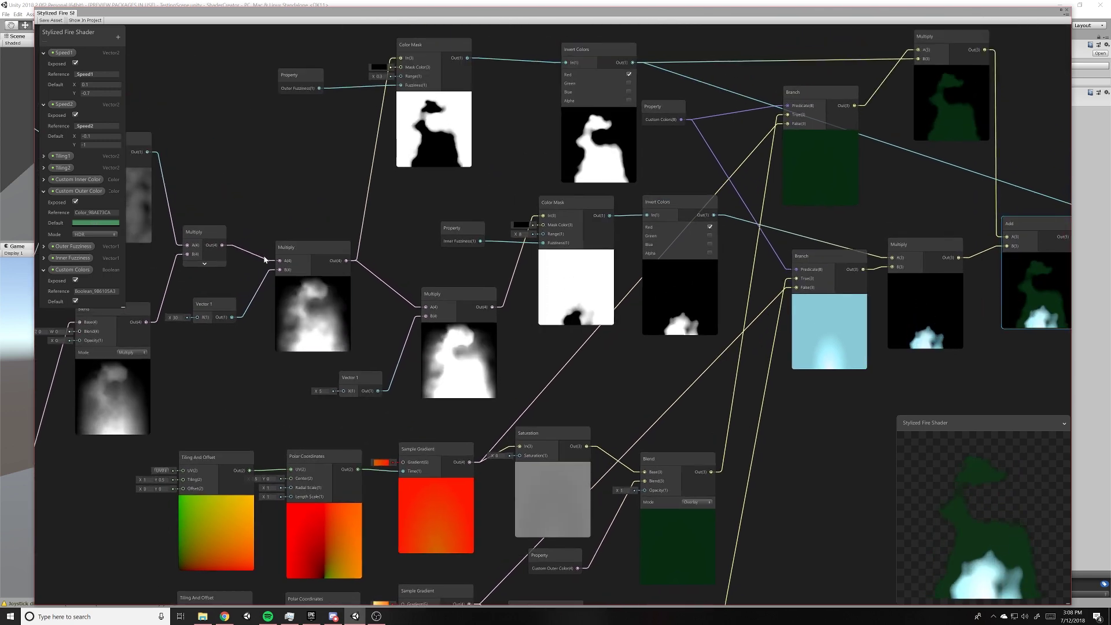
Step: Rearrange the Inner Fuzziness property, lower Multiply and Color Mask nodes
{"action": "left_click_drag", "start_coordinate": [467, 293], "coordinate": [447, 291]}
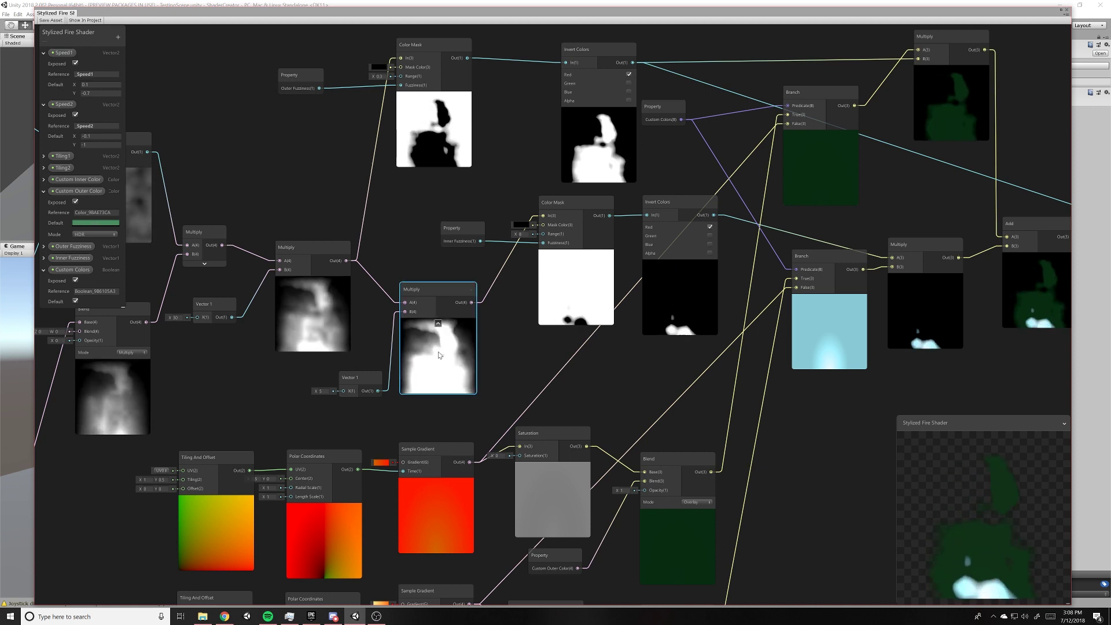
{"action": "middle_click_drag", "start_coordinate": [521, 346], "coordinate": [485, 347]}
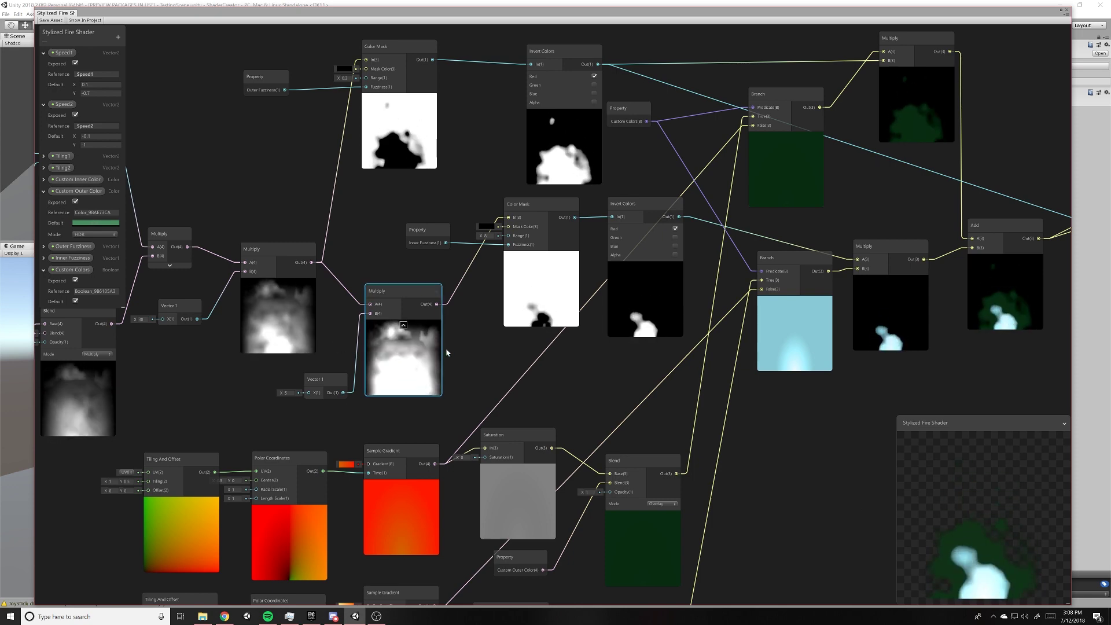
{"action": "middle_click_drag", "start_coordinate": [471, 367], "coordinate": [485, 360]}
{"action": "left_click", "coordinate": [322, 370]}
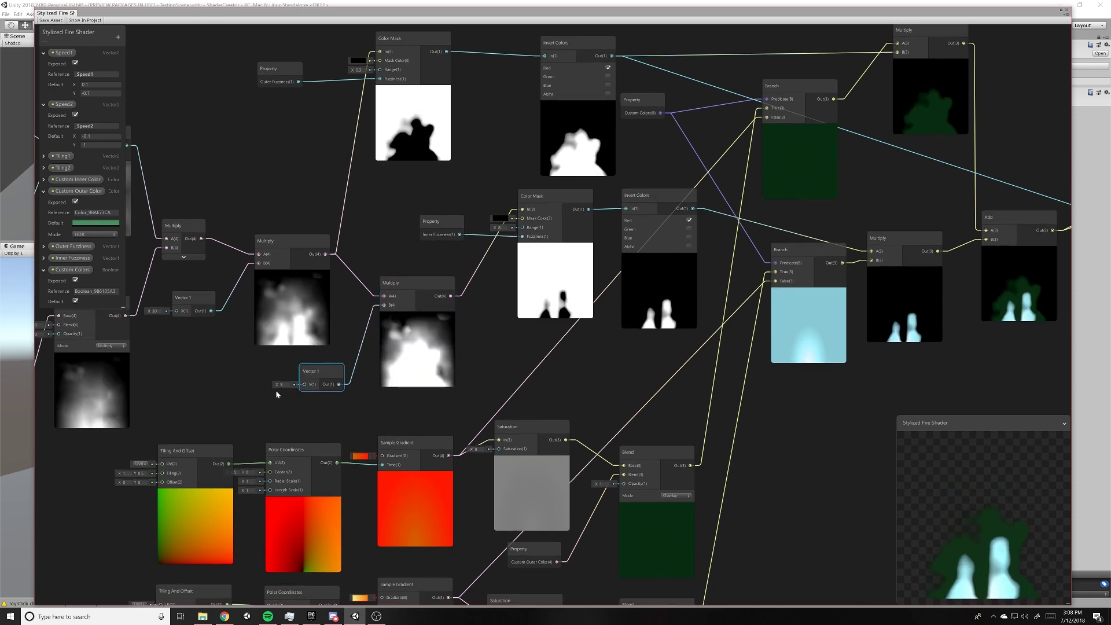
{"action": "middle_click_drag", "start_coordinate": [263, 386], "coordinate": [271, 400]}
{"action": "left_click", "coordinate": [430, 319]}
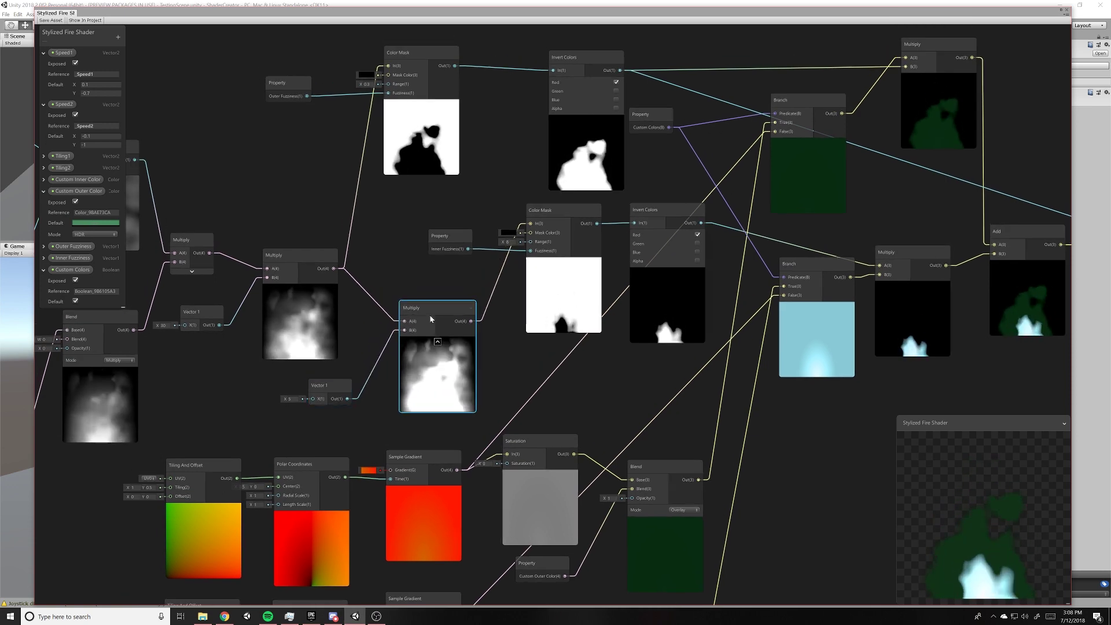
{"action": "left_click", "coordinate": [543, 220]}
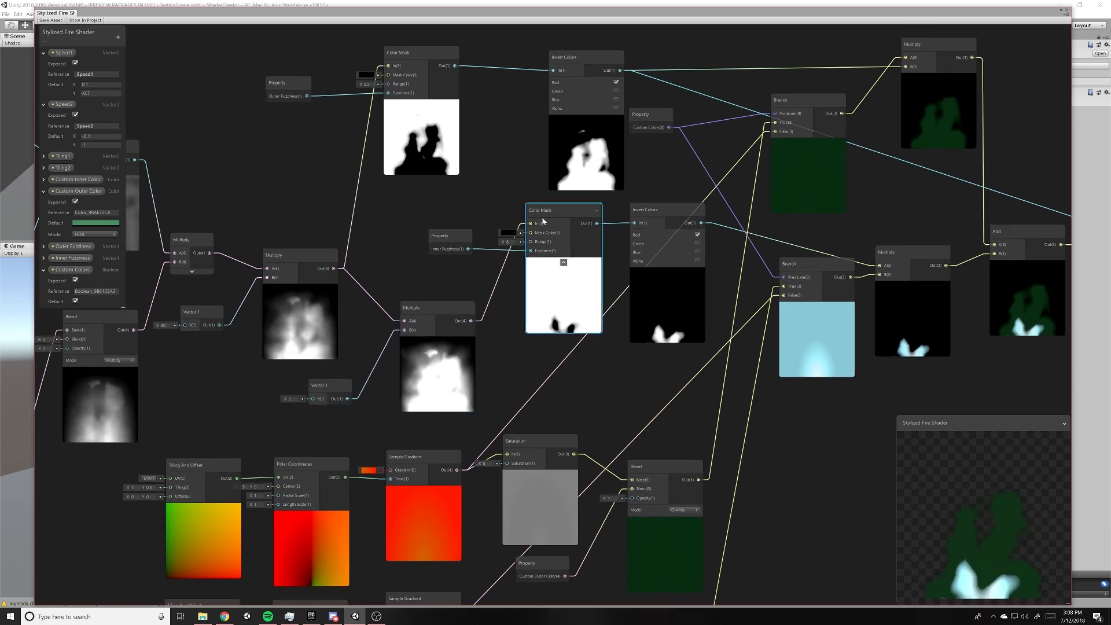
{"action": "mouse_move", "coordinate": [508, 383]}
{"action": "middle_mouse_down"}
{"action": "mouse_move", "coordinate": [960, 310]}
{"action": "mouse_move", "coordinate": [472, 416]}
{"action": "middle_mouse_up"}
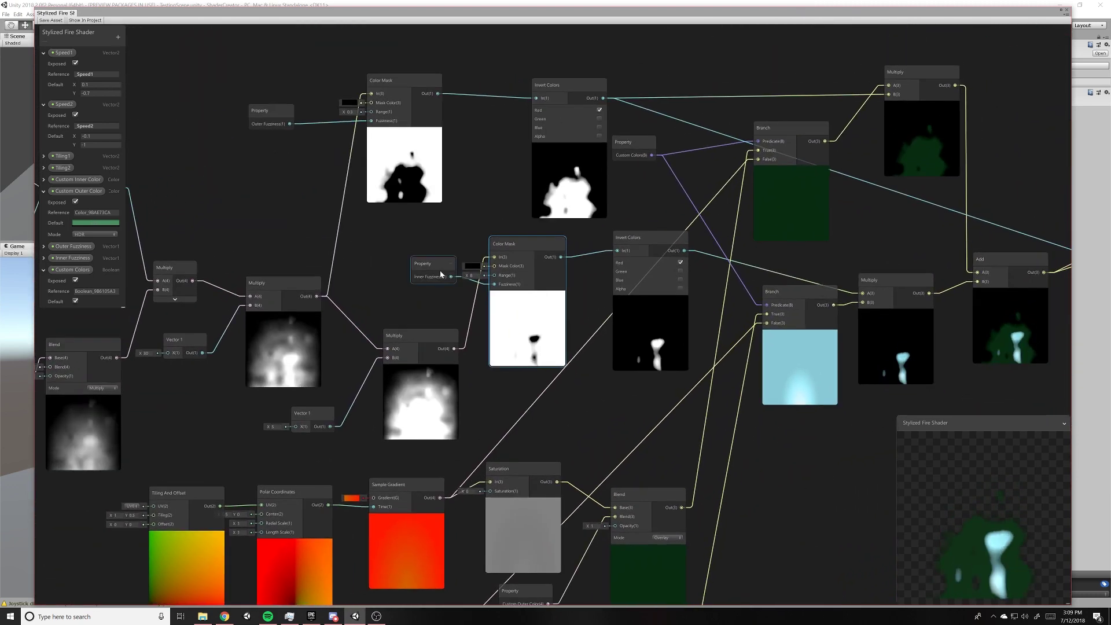
{"action": "mouse_move", "coordinate": [440, 274]}
{"action": "left_mouse_down"}
{"action": "mouse_move", "coordinate": [435, 292]}
{"action": "mouse_move", "coordinate": [454, 290]}
{"action": "left_mouse_up"}
{"action": "left_click_drag", "start_coordinate": [514, 251], "coordinate": [514, 244]}
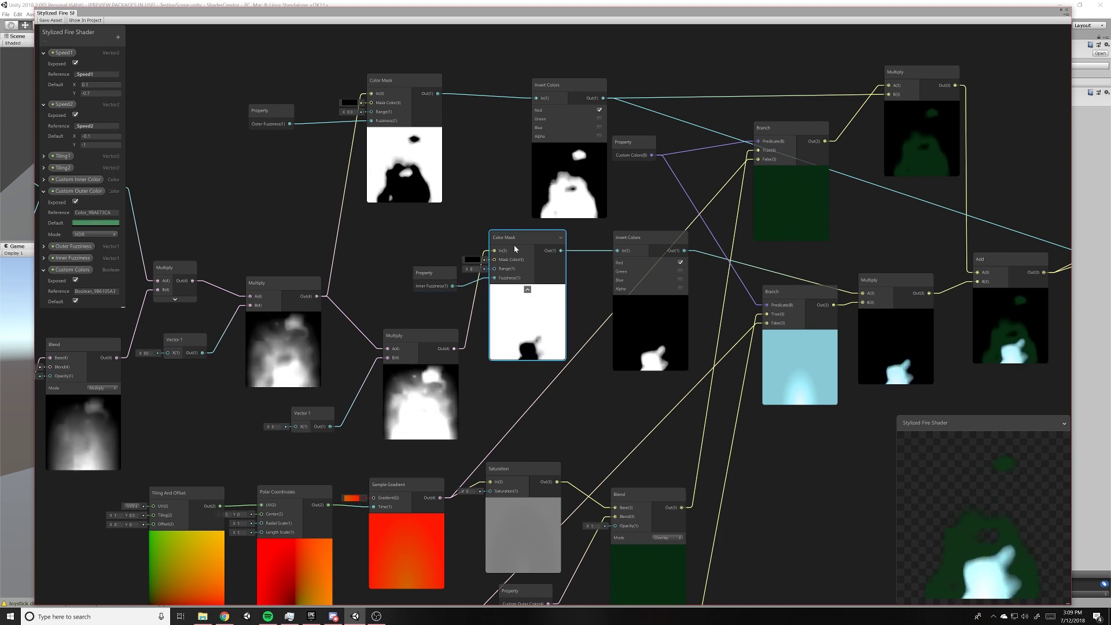
{"action": "left_click", "coordinate": [471, 269]}
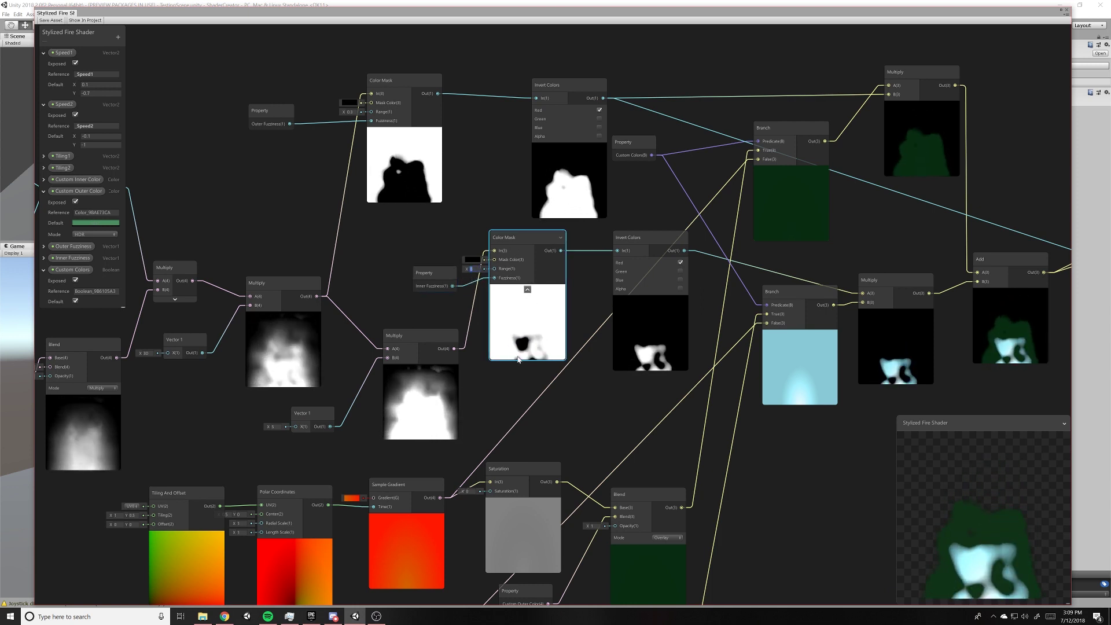
{"action": "left_click_drag", "start_coordinate": [429, 274], "coordinate": [428, 264]}
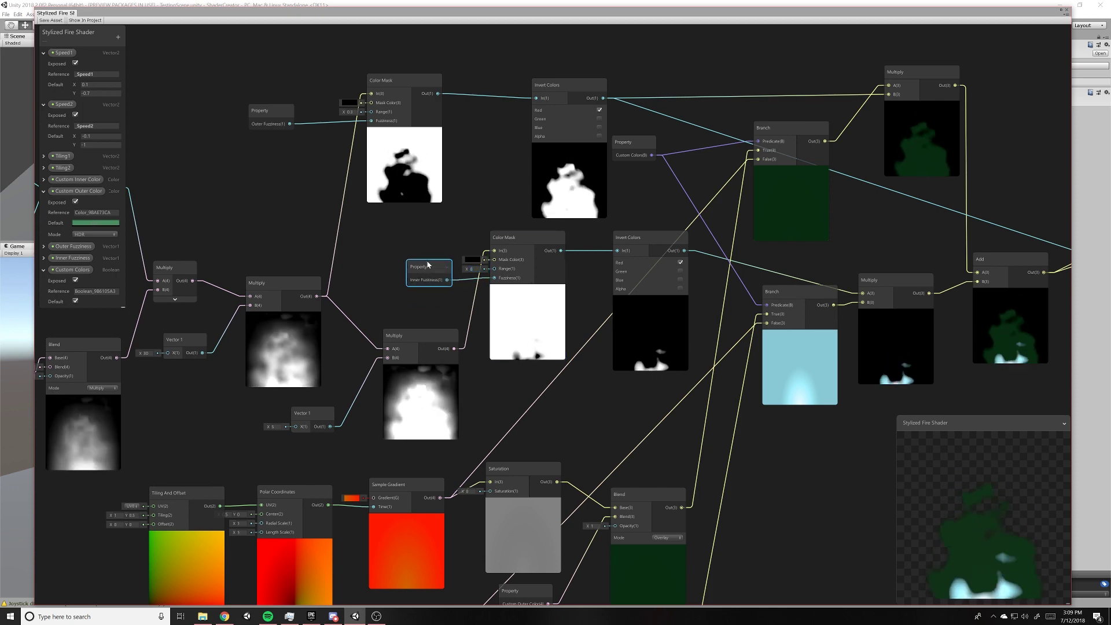
Step: Nudge the Add node beside PBR Master, then pan back to the radial gradient chains
{"action": "mouse_move", "coordinate": [586, 293]}
{"action": "middle_mouse_down"}
{"action": "mouse_move", "coordinate": [496, 298]}
{"action": "mouse_move", "coordinate": [482, 281]}
{"action": "middle_mouse_up"}
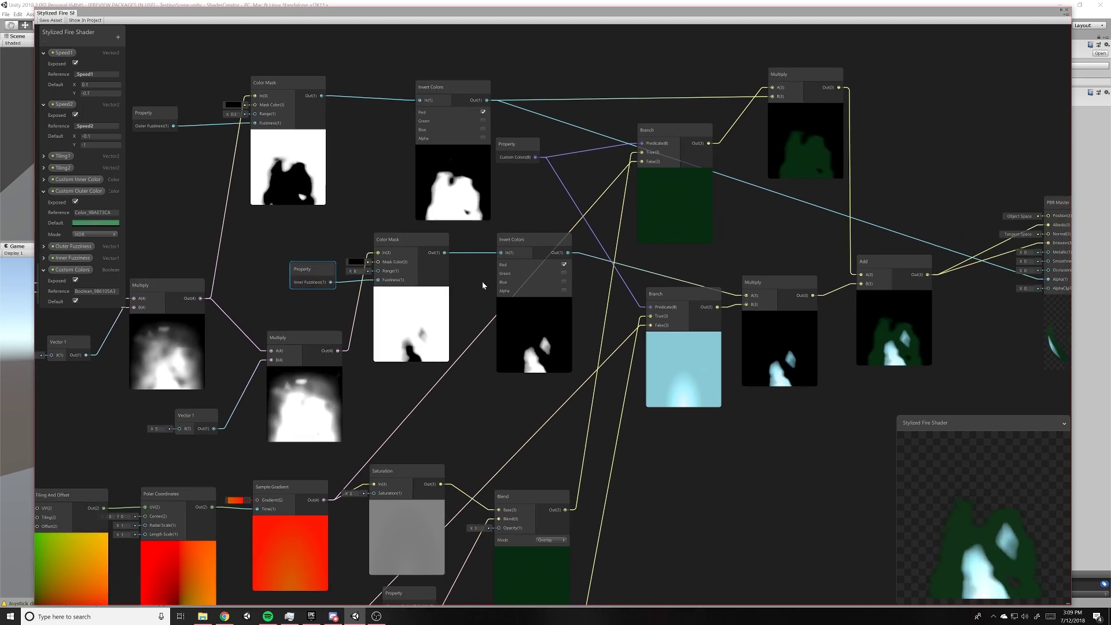
{"action": "left_click", "coordinate": [545, 234]}
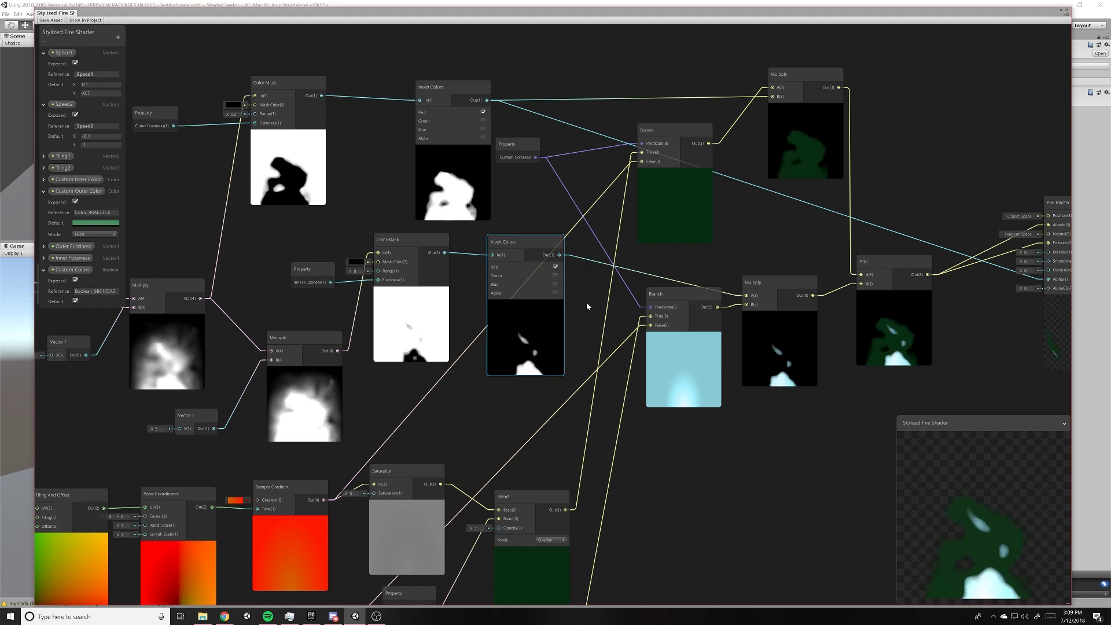
{"action": "middle_click_drag", "start_coordinate": [586, 302], "coordinate": [505, 243]}
{"action": "middle_click_drag", "start_coordinate": [685, 369], "coordinate": [498, 354]}
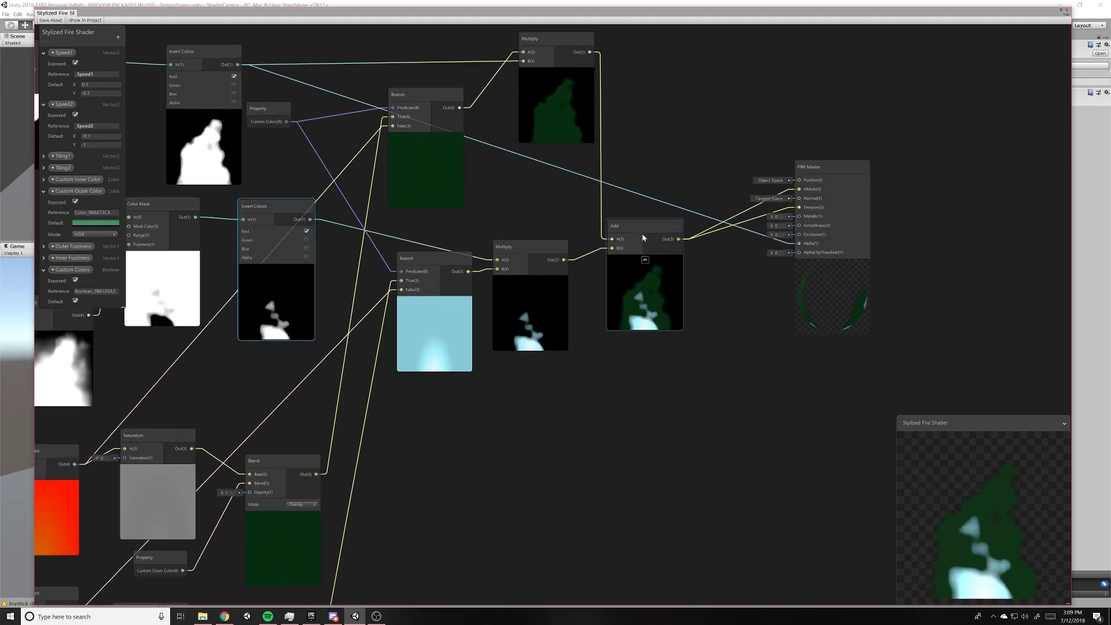
{"action": "middle_click_drag", "start_coordinate": [719, 395], "coordinate": [939, 396]}
{"action": "left_click", "coordinate": [754, 248]}
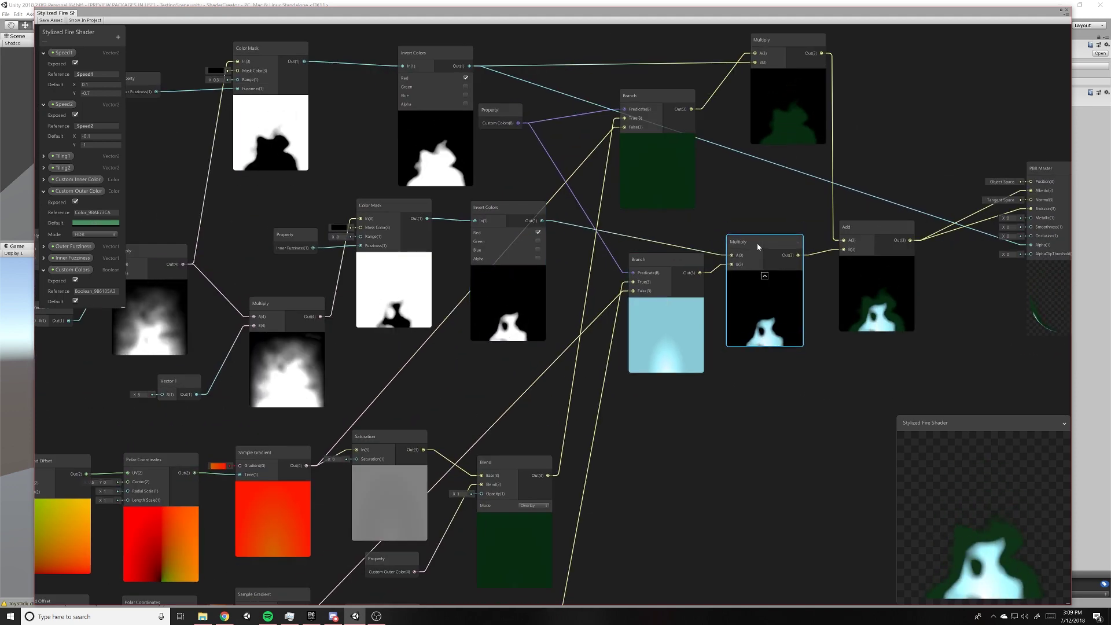
{"action": "left_click_drag", "start_coordinate": [875, 224], "coordinate": [880, 225]}
{"action": "middle_click_drag", "start_coordinate": [636, 574], "coordinate": [646, 566]}
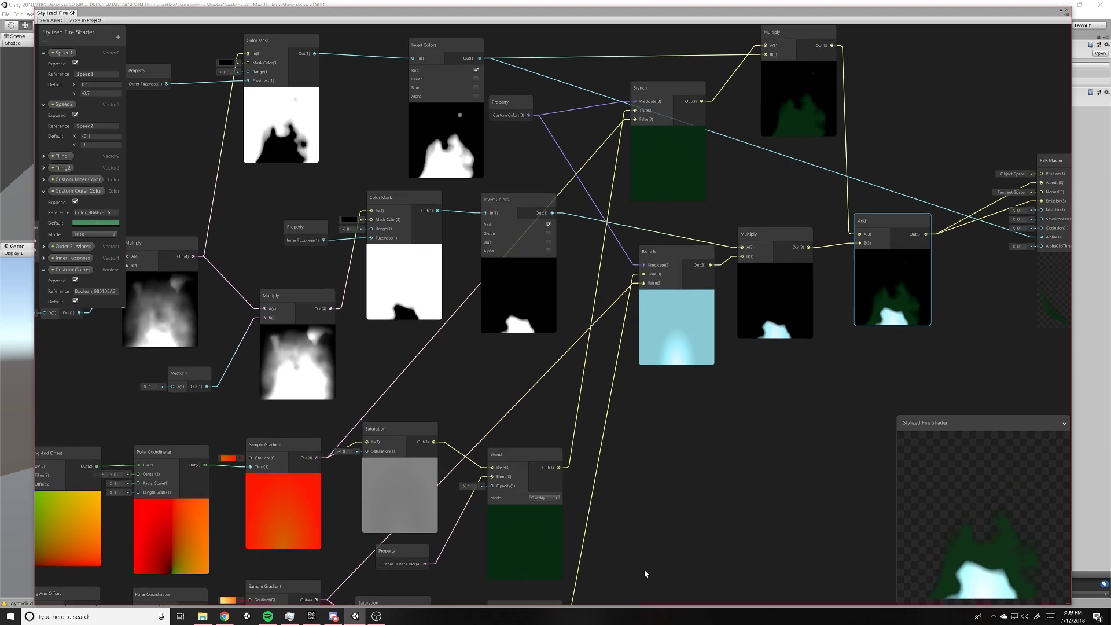
{"action": "mouse_move", "coordinate": [724, 479]}
{"action": "middle_mouse_down"}
{"action": "mouse_move", "coordinate": [575, 538]}
{"action": "mouse_move", "coordinate": [542, 465]}
{"action": "middle_mouse_up"}
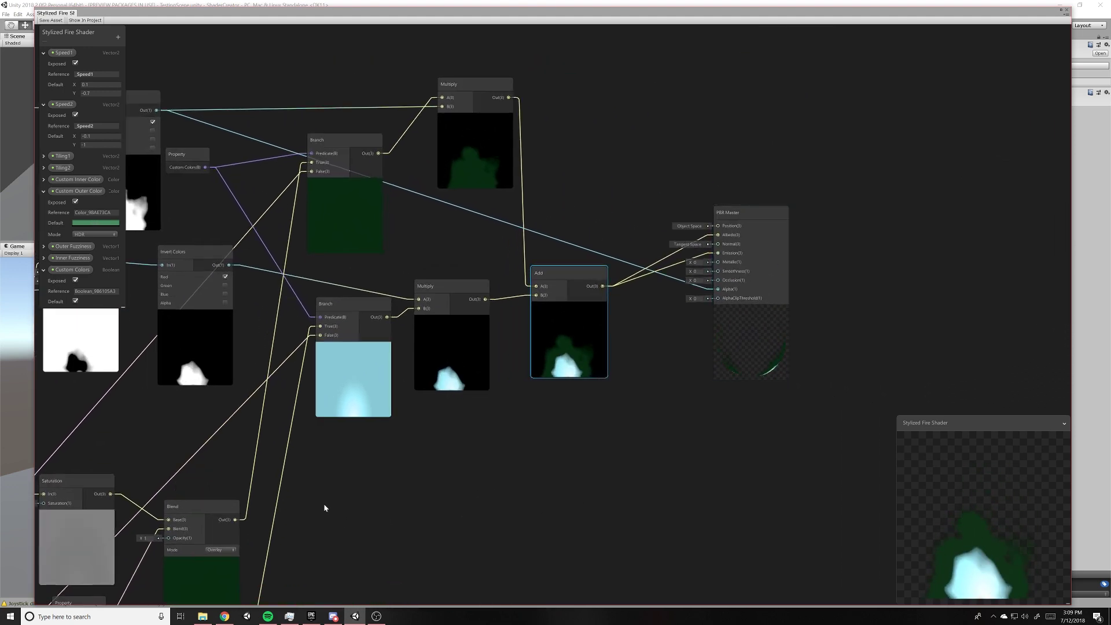
{"action": "mouse_move", "coordinate": [324, 503]}
{"action": "middle_mouse_down"}
{"action": "mouse_move", "coordinate": [391, 499]}
{"action": "mouse_move", "coordinate": [450, 470]}
{"action": "middle_mouse_up"}
{"action": "mouse_move", "coordinate": [600, 435]}
{"action": "middle_mouse_down"}
{"action": "mouse_move", "coordinate": [749, 449]}
{"action": "mouse_move", "coordinate": [693, 373]}
{"action": "middle_mouse_up"}
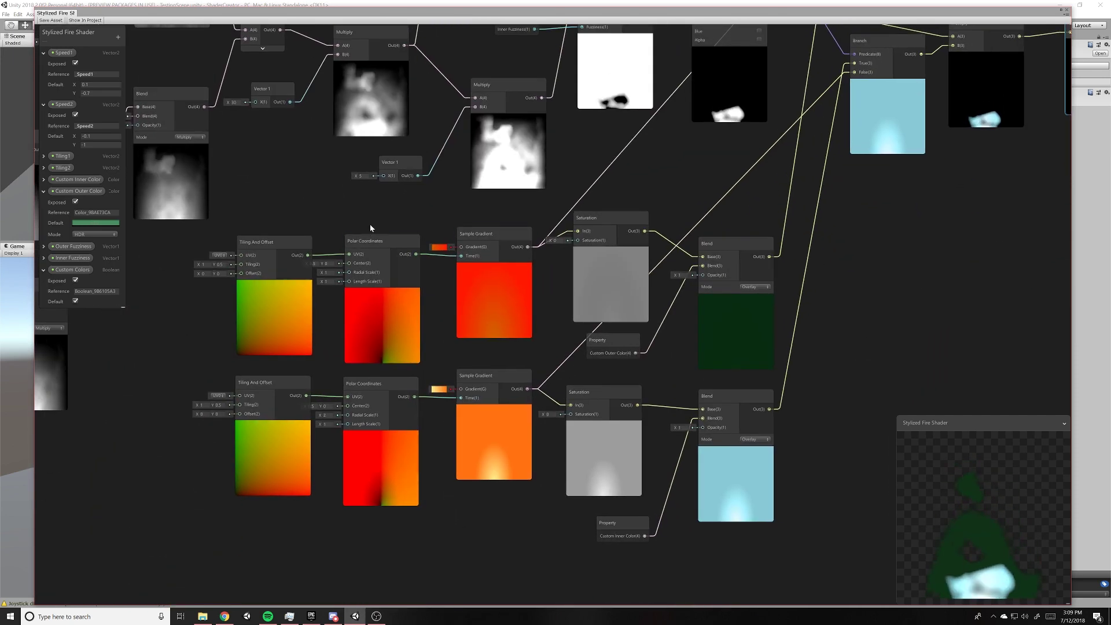
Step: Align the upper Tiling And Offset, Polar Coordinates and Sample Gradient nodes, inspecting its gradient
{"action": "left_click_drag", "start_coordinate": [276, 244], "coordinate": [273, 243]}
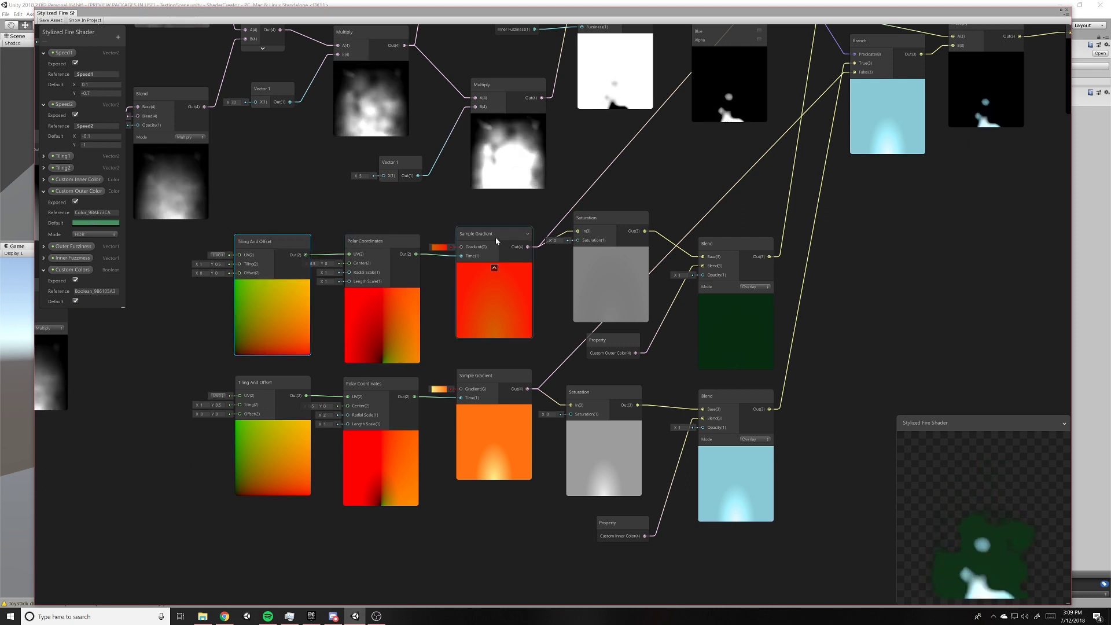
{"action": "left_click_drag", "start_coordinate": [495, 241], "coordinate": [493, 239]}
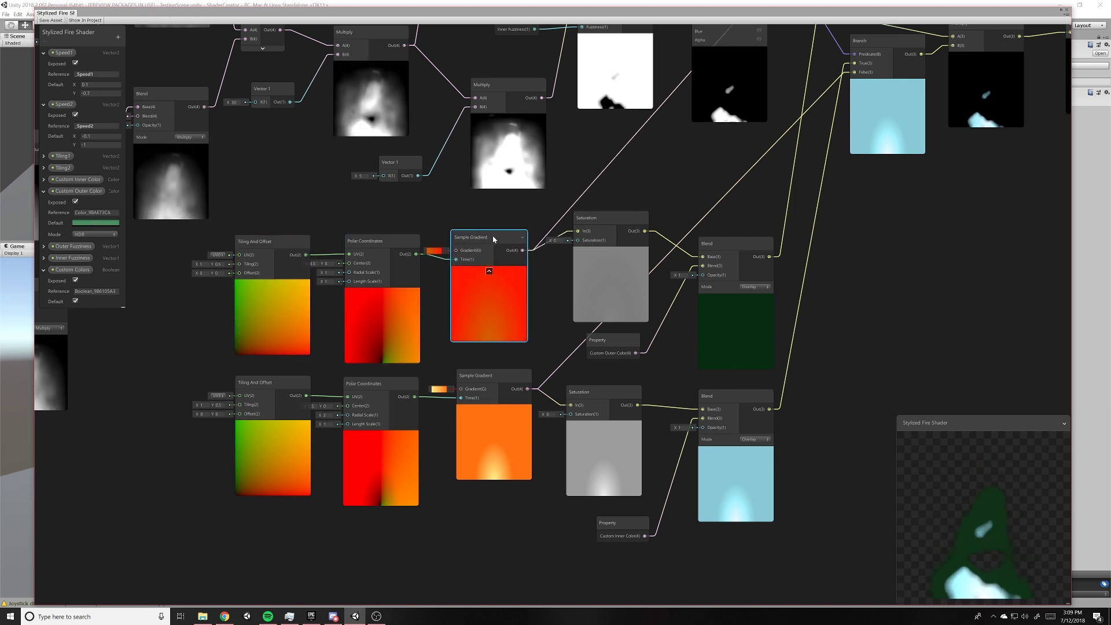
{"action": "left_click", "coordinate": [442, 243]}
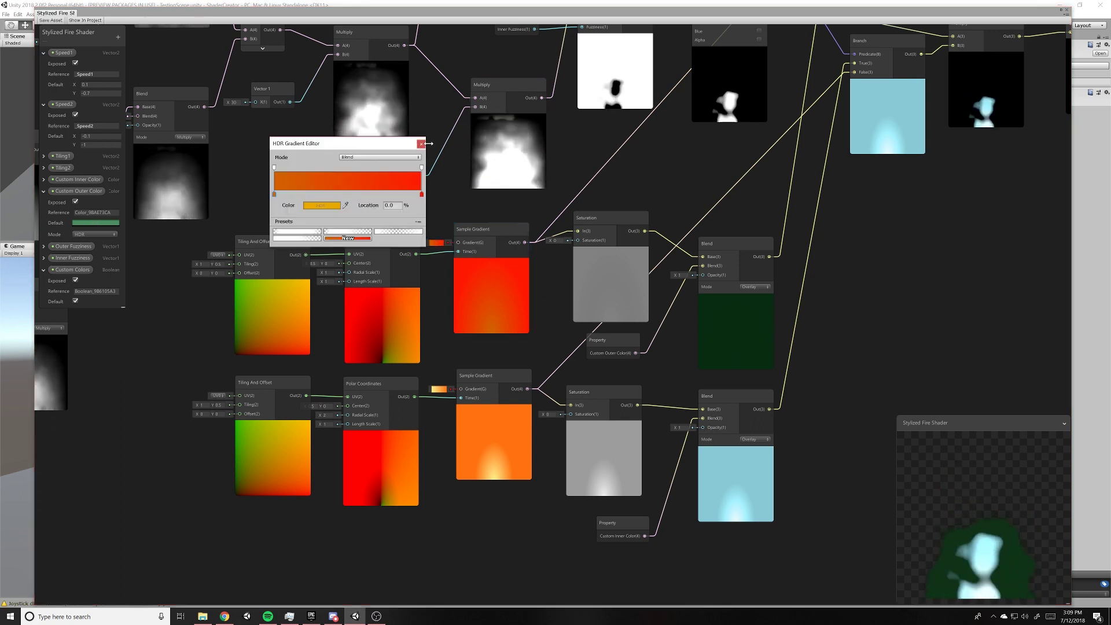
{"action": "left_click", "coordinate": [423, 144]}
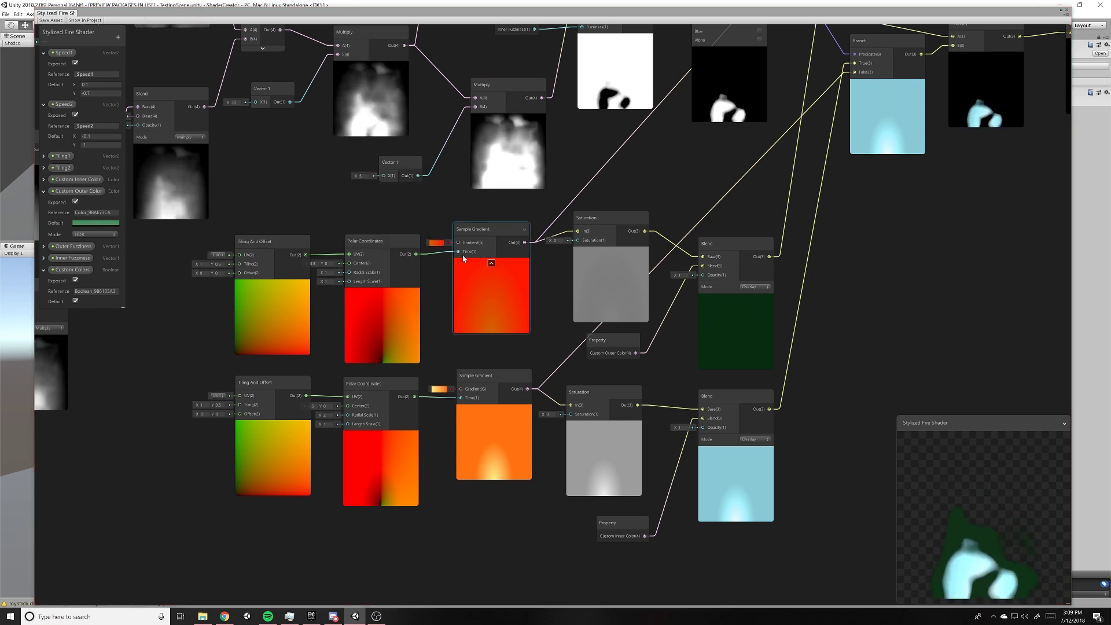
{"action": "left_click", "coordinate": [432, 242]}
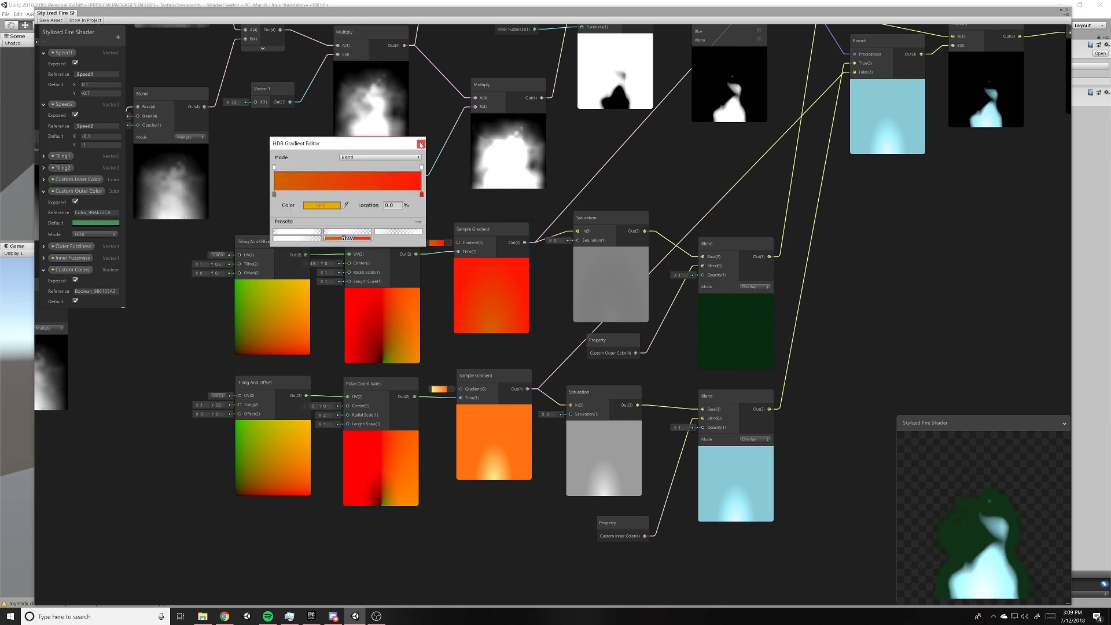
{"action": "left_click", "coordinate": [420, 144]}
{"action": "left_click_drag", "start_coordinate": [369, 252], "coordinate": [366, 249]}
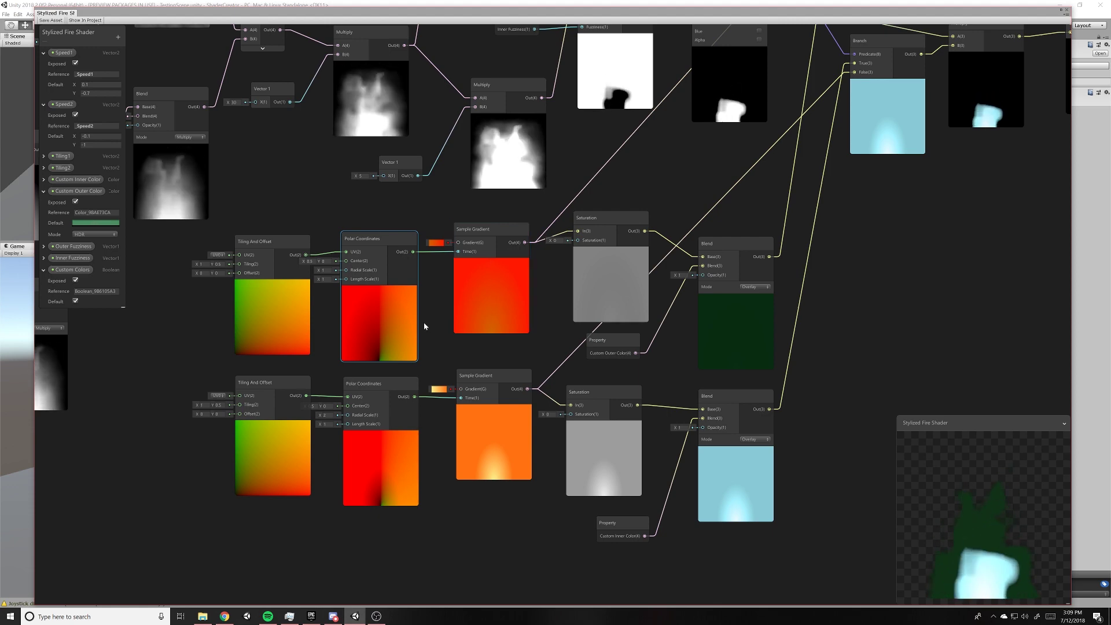
Step: Align the lower chain, hide the Tiling And Offset preview, and inspect the lower gradient
{"action": "middle_click_drag", "start_coordinate": [433, 332], "coordinate": [460, 307]}
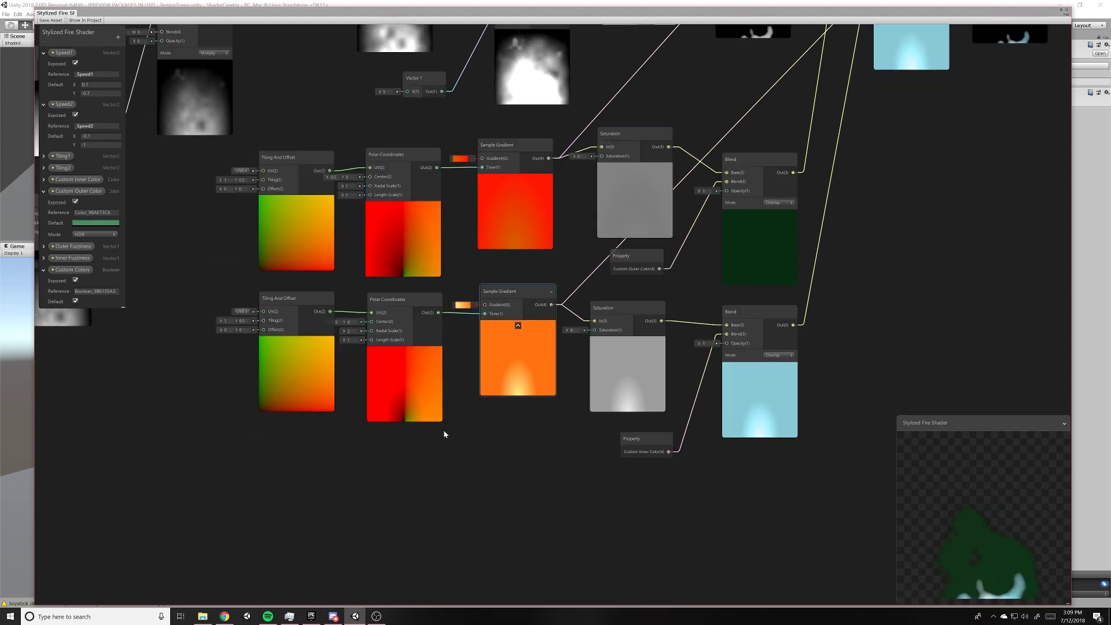
{"action": "left_click_drag", "start_coordinate": [402, 162], "coordinate": [401, 158]}
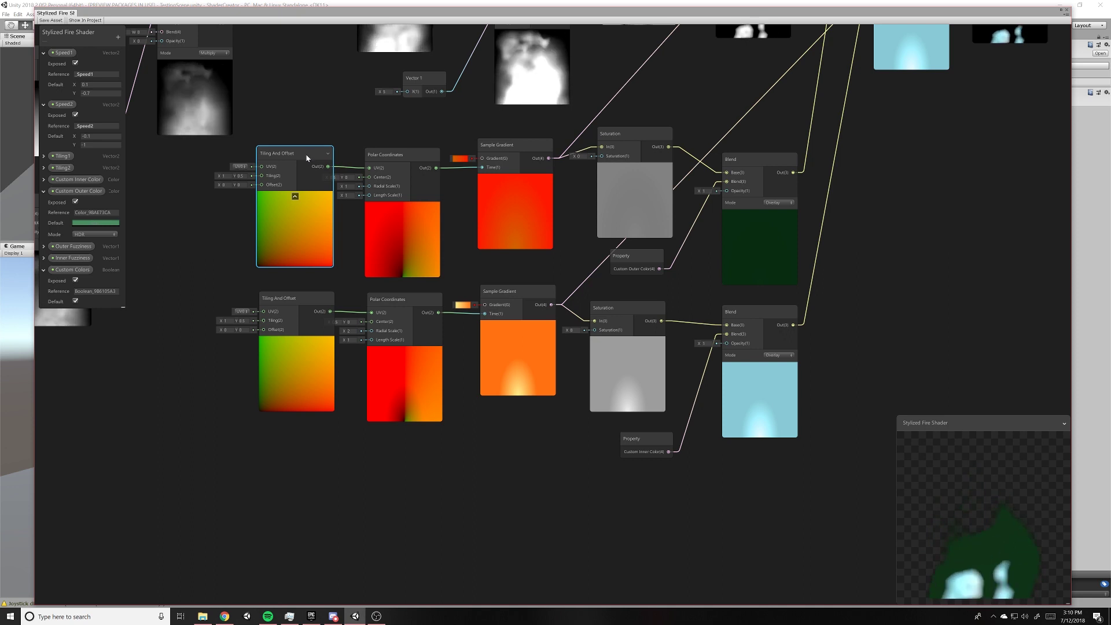
{"action": "left_click_drag", "start_coordinate": [306, 155], "coordinate": [297, 156]}
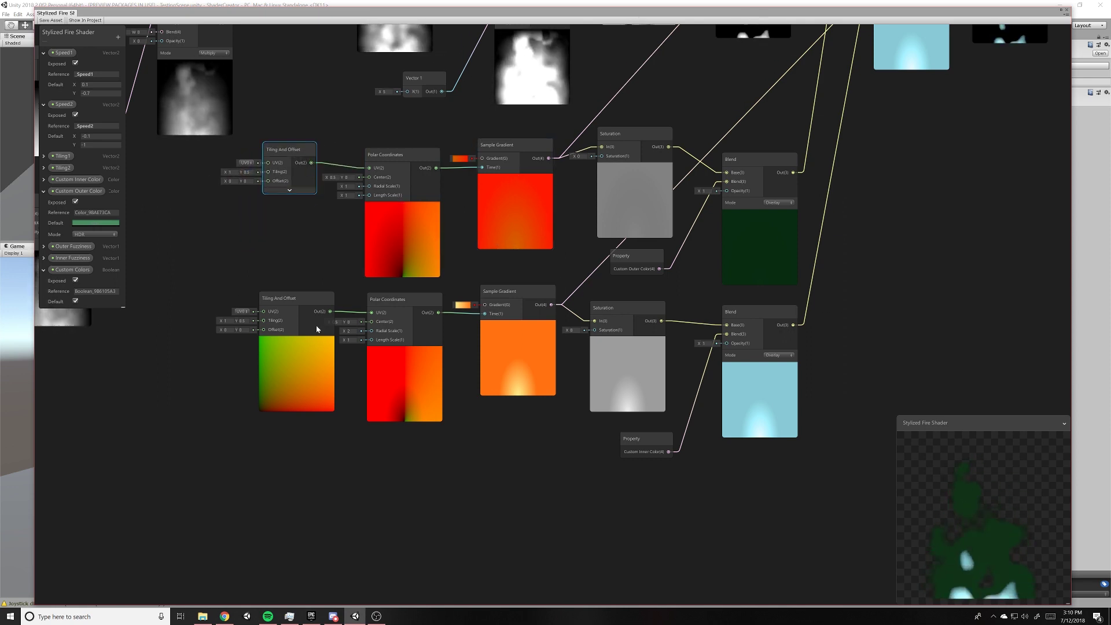
{"action": "left_click", "coordinate": [295, 342]}
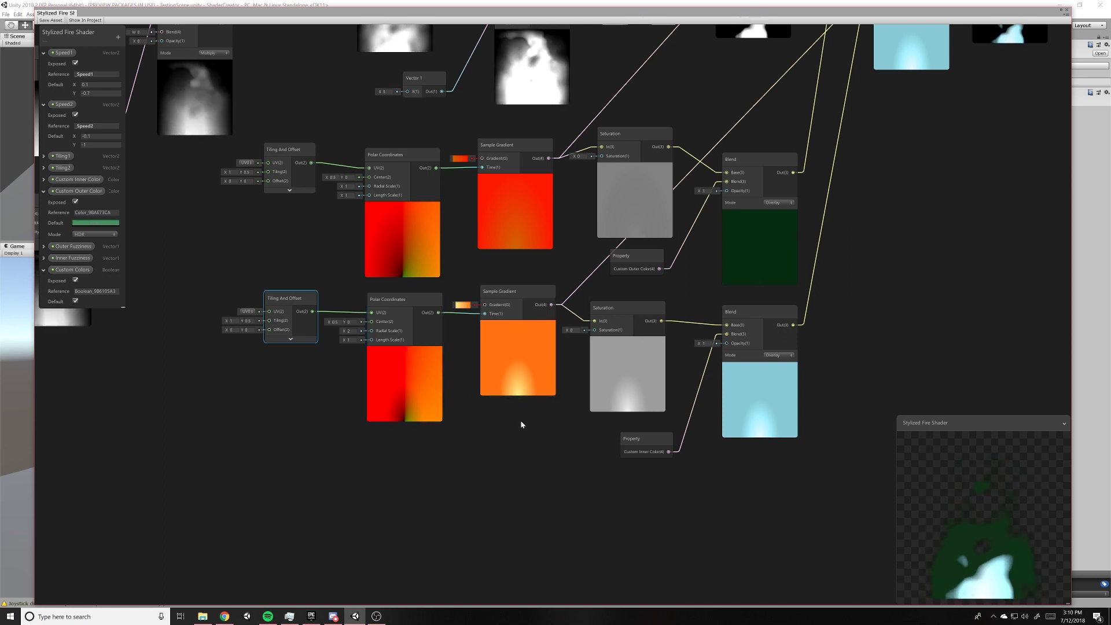
{"action": "left_click", "coordinate": [466, 306]}
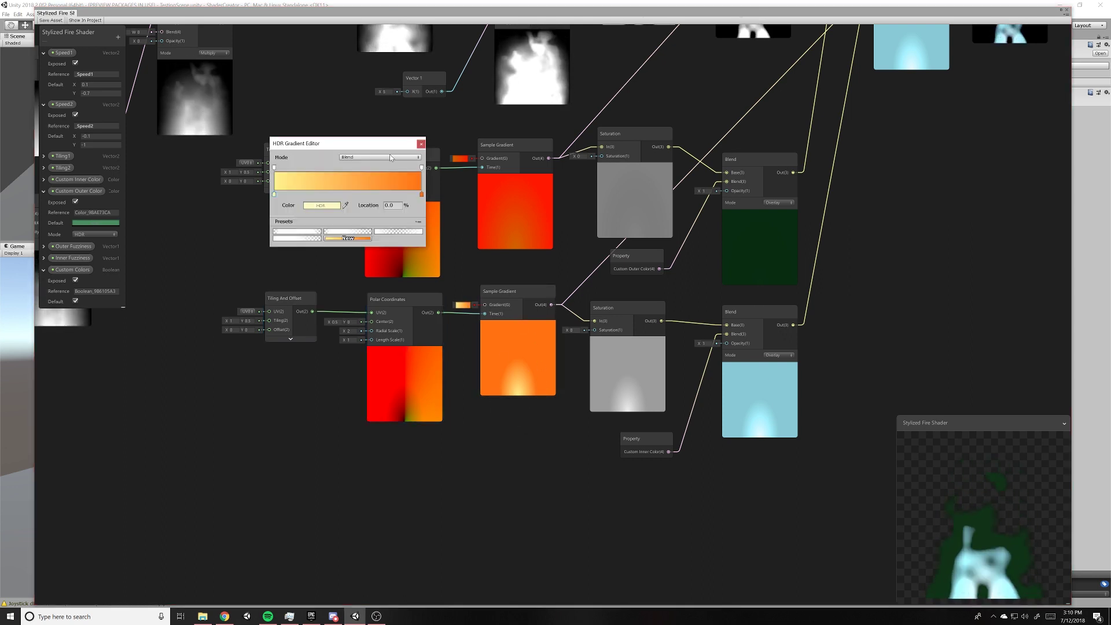
{"action": "left_click", "coordinate": [421, 145]}
{"action": "mouse_move", "coordinate": [524, 282]}
{"action": "middle_mouse_down"}
{"action": "mouse_move", "coordinate": [432, 286]}
{"action": "mouse_move", "coordinate": [455, 320]}
{"action": "middle_mouse_up"}
Step: Set Custom Colors' default to off, previewing the orange flame on PBR Master
{"action": "left_click", "coordinate": [494, 332]}
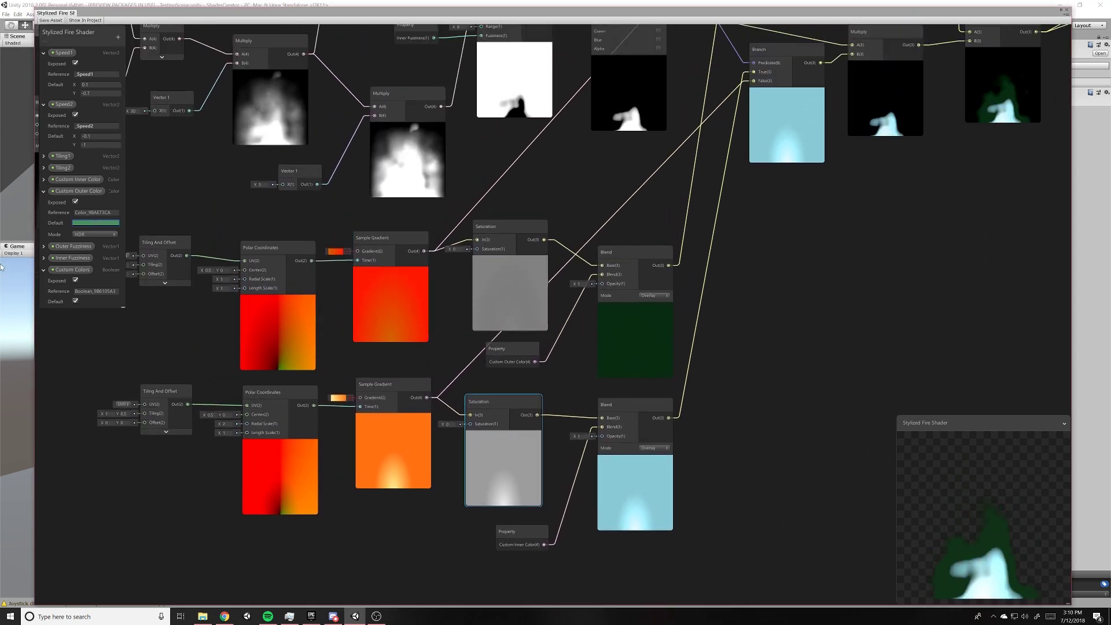
{"action": "left_click", "coordinate": [76, 301]}
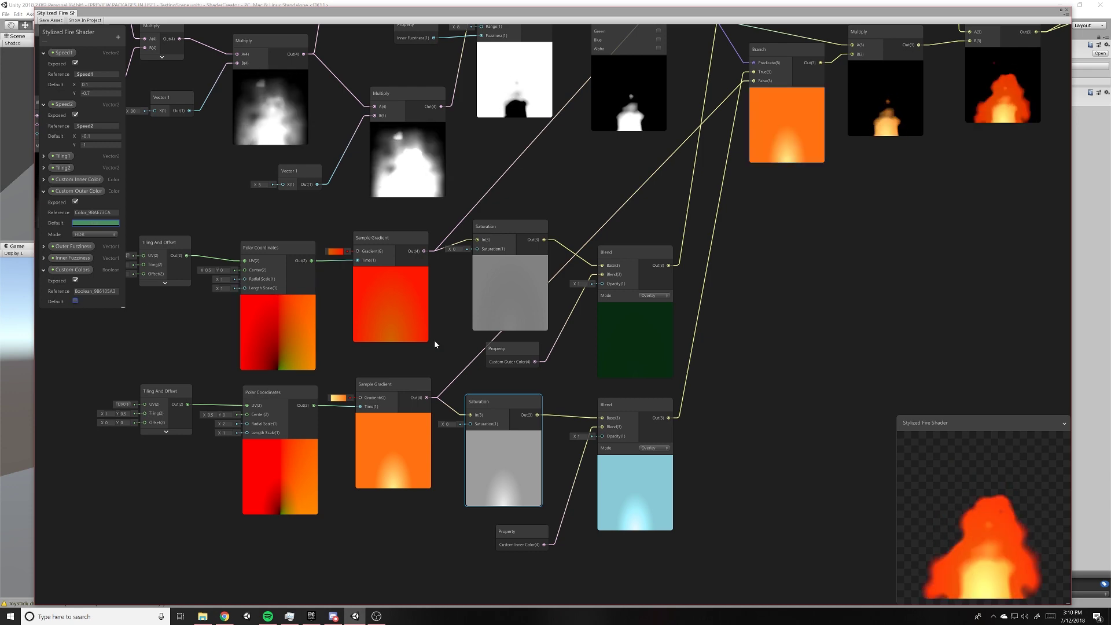
{"action": "middle_click_drag", "start_coordinate": [440, 345], "coordinate": [436, 352]}
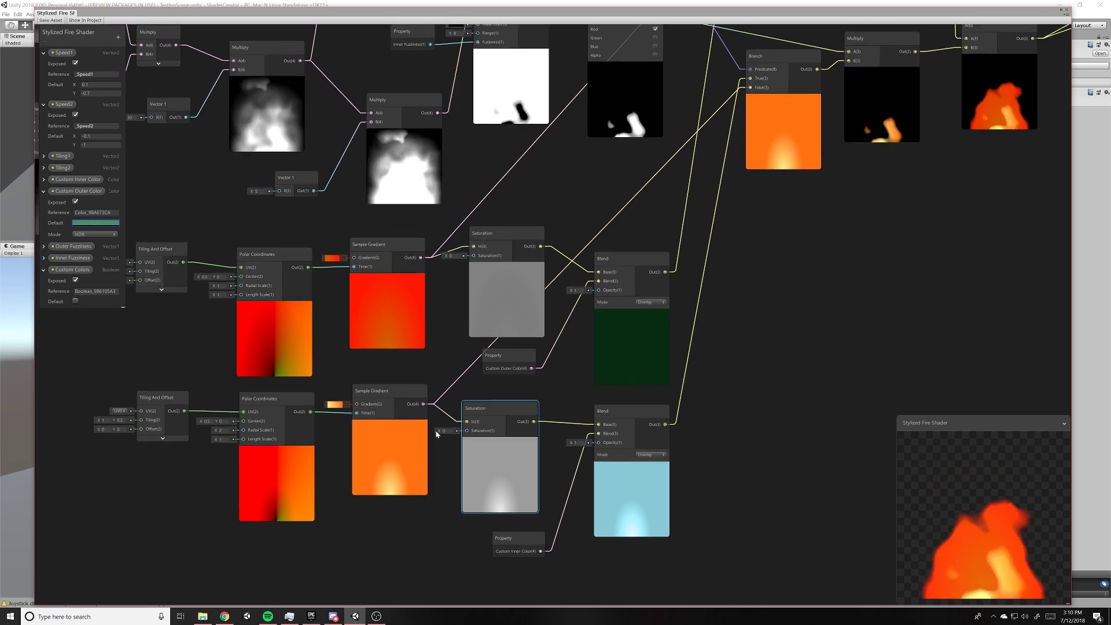
{"action": "middle_click_drag", "start_coordinate": [568, 210], "coordinate": [426, 365]}
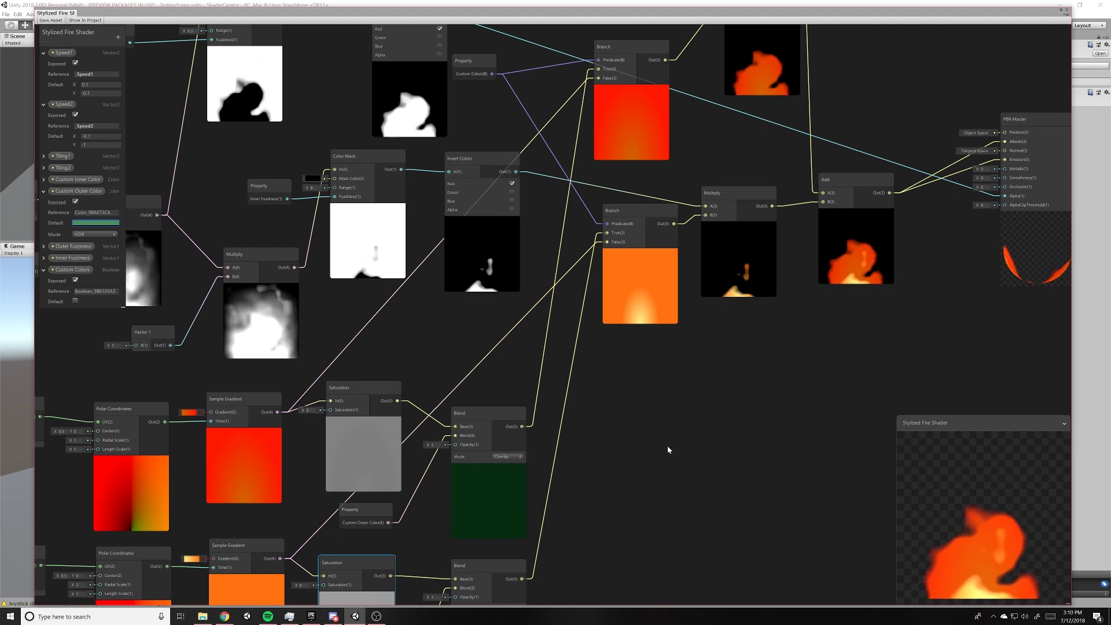
{"action": "middle_click_drag", "start_coordinate": [666, 448], "coordinate": [752, 356]}
{"action": "middle_click_drag", "start_coordinate": [484, 460], "coordinate": [484, 378]}
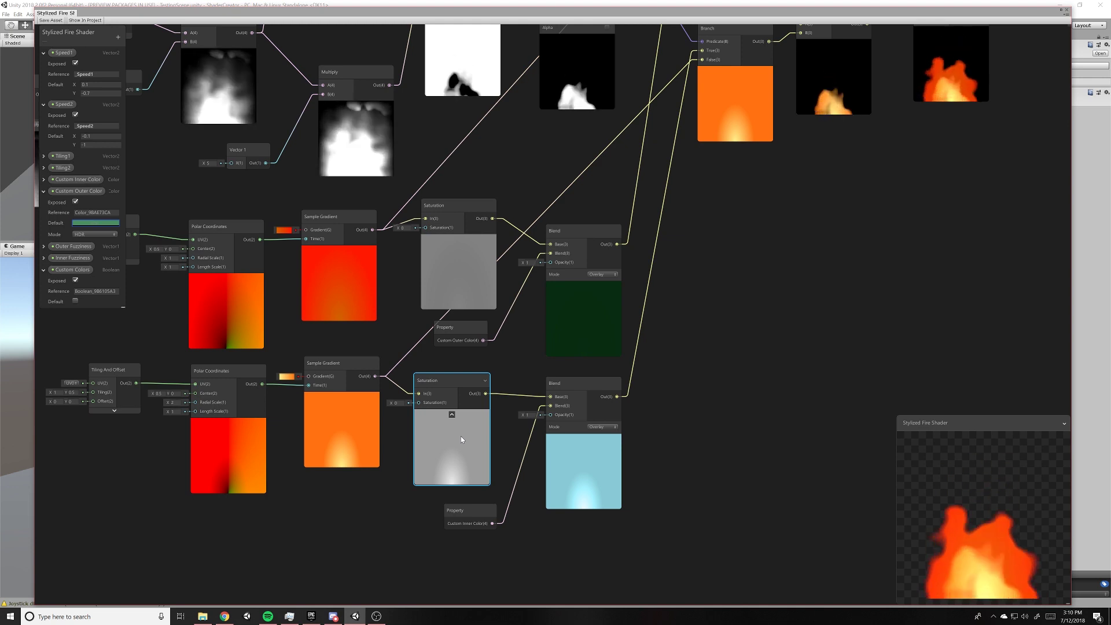
Step: Reposition the Custom Inner and Outer Color property nodes and the upper Blend node
{"action": "left_click_drag", "start_coordinate": [456, 521], "coordinate": [452, 516]}
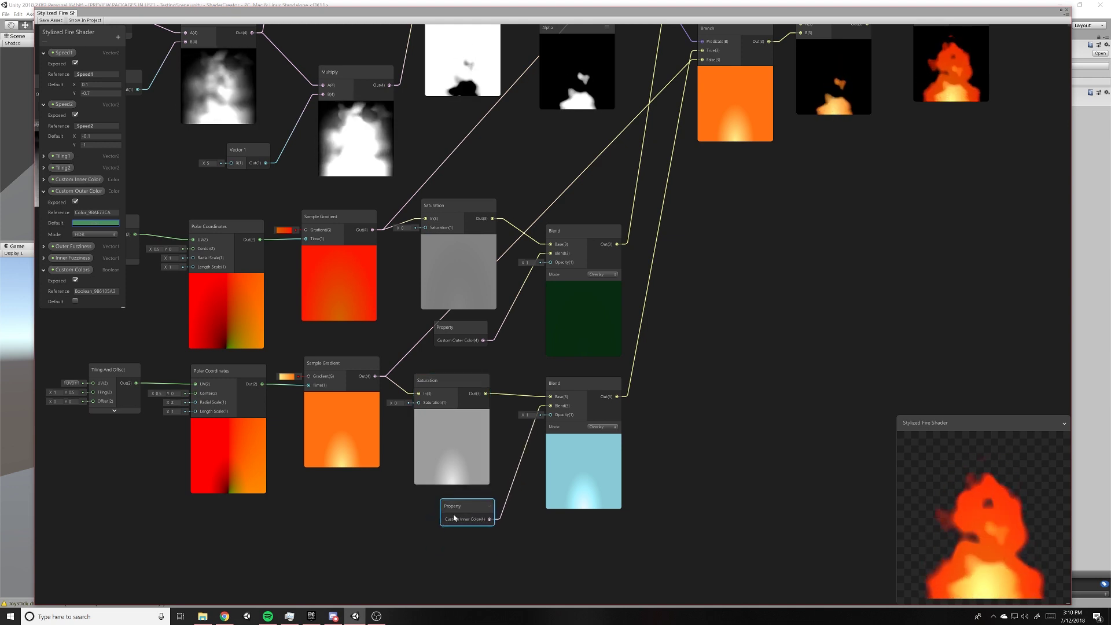
{"action": "left_click_drag", "start_coordinate": [486, 337], "coordinate": [489, 349]}
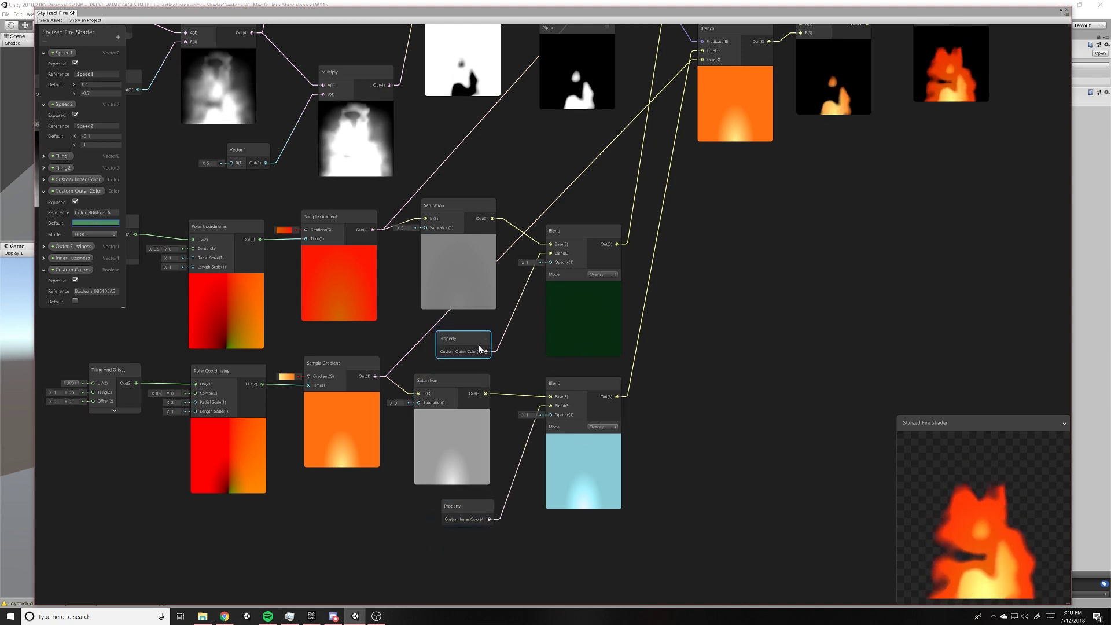
{"action": "left_click_drag", "start_coordinate": [560, 231], "coordinate": [560, 225]}
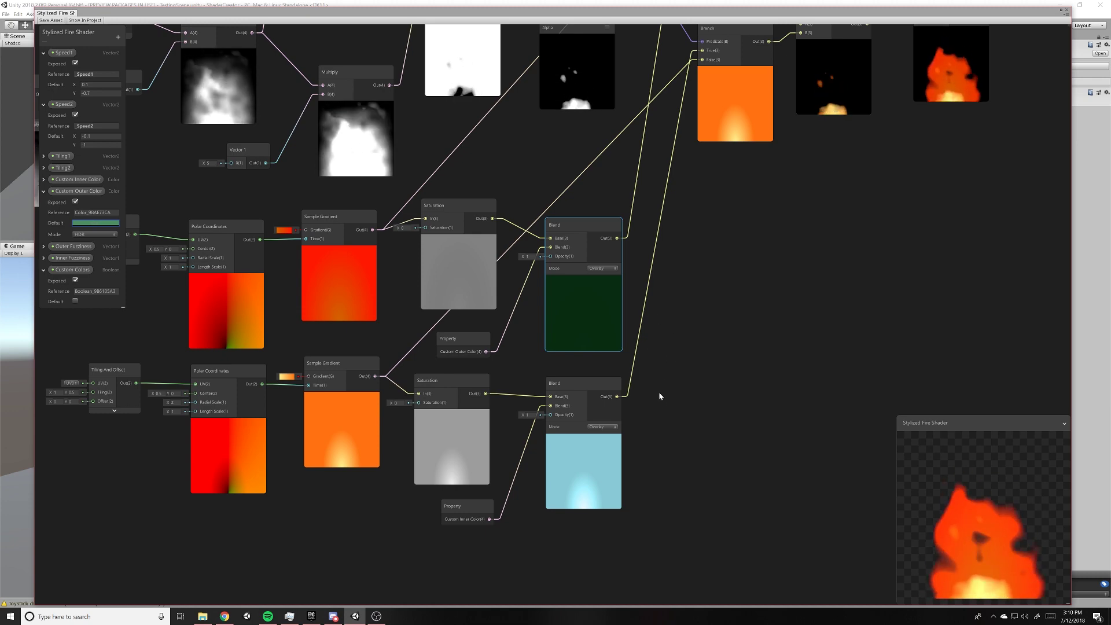
Step: Reposition the Custom Colors property node and nudge both Branch nodes up-right
{"action": "middle_click_drag", "start_coordinate": [660, 396], "coordinate": [662, 394]}
{"action": "mouse_move", "coordinate": [693, 293]}
{"action": "middle_mouse_down"}
{"action": "mouse_move", "coordinate": [630, 434]}
{"action": "mouse_move", "coordinate": [560, 512]}
{"action": "middle_mouse_up"}
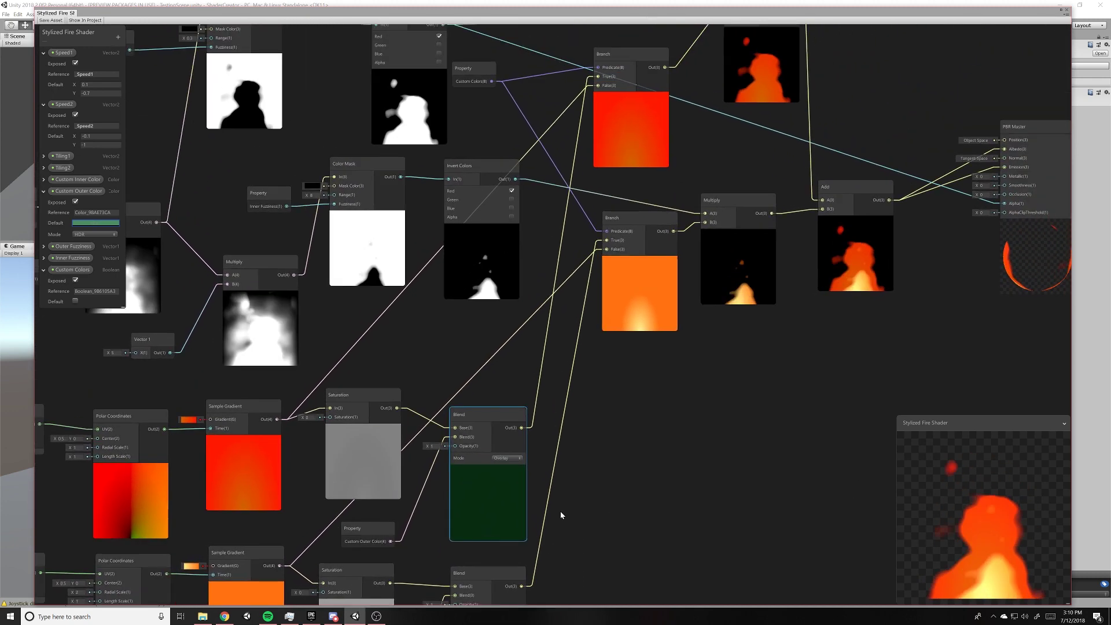
{"action": "middle_click_drag", "start_coordinate": [605, 194], "coordinate": [572, 299]}
{"action": "left_click_drag", "start_coordinate": [445, 174], "coordinate": [466, 198]}
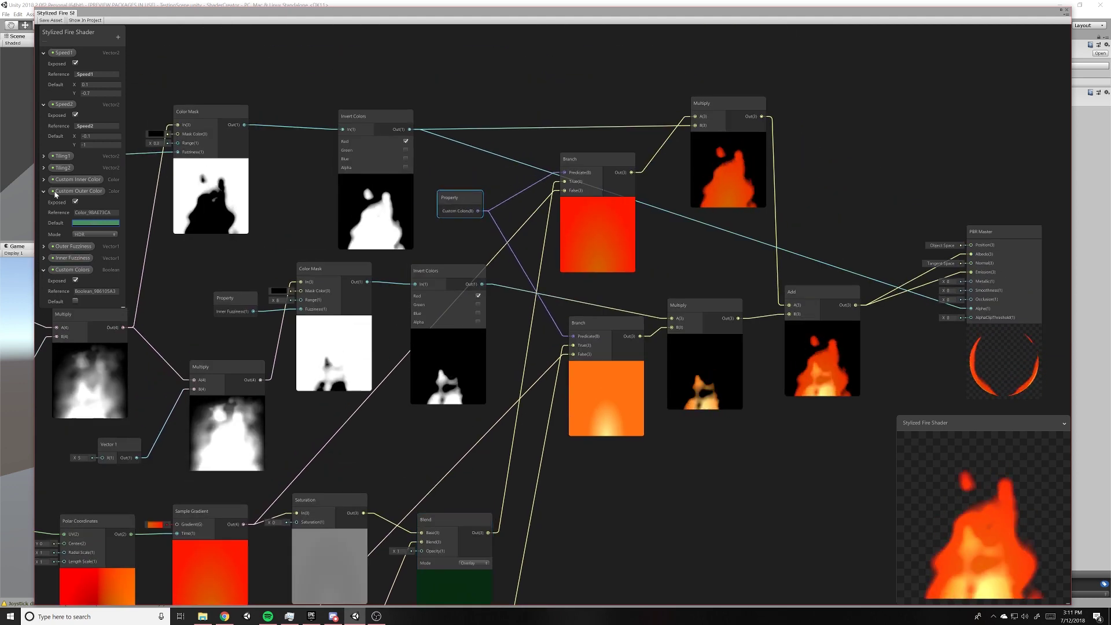
{"action": "left_click_drag", "start_coordinate": [602, 322], "coordinate": [603, 319]}
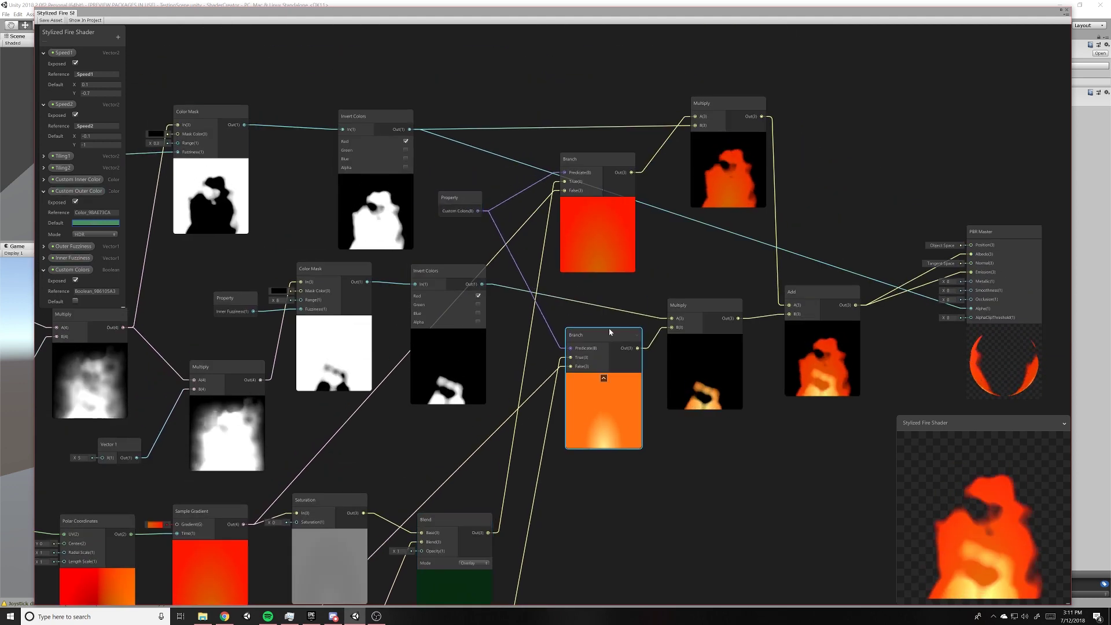
{"action": "left_click_drag", "start_coordinate": [606, 171], "coordinate": [608, 165]}
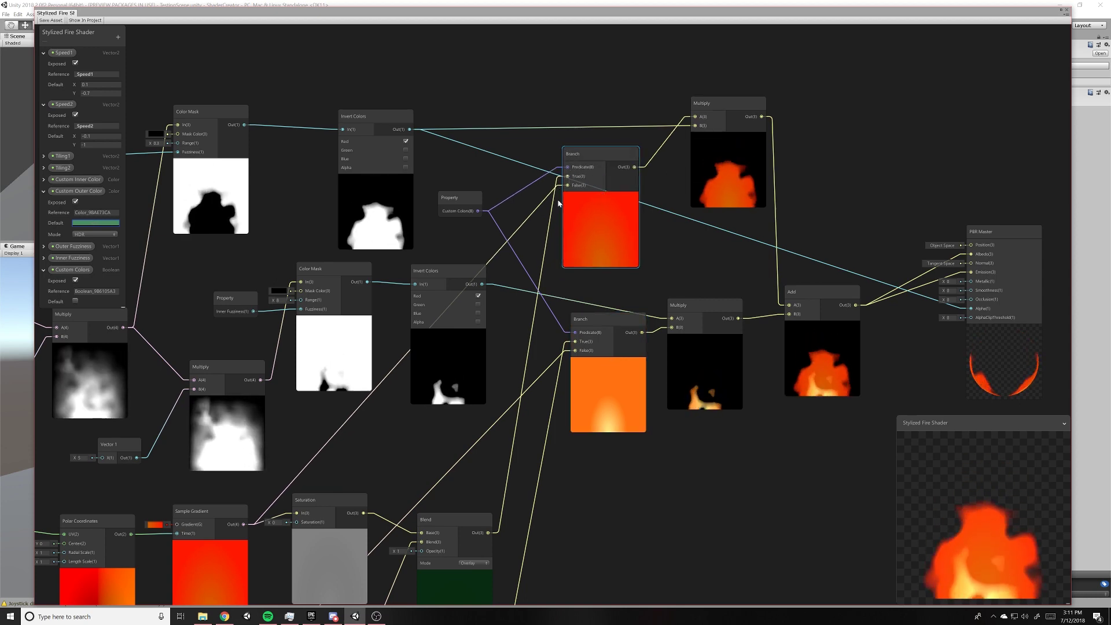
{"action": "middle_click_drag", "start_coordinate": [629, 283], "coordinate": [656, 253]}
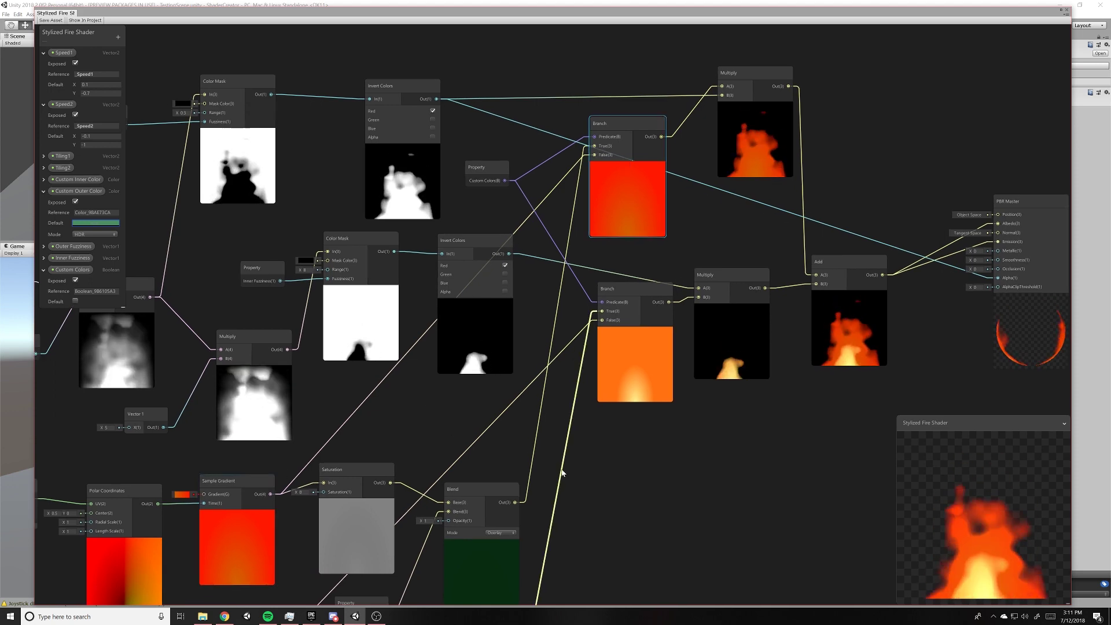
{"action": "middle_click_drag", "start_coordinate": [622, 455], "coordinate": [543, 402]}
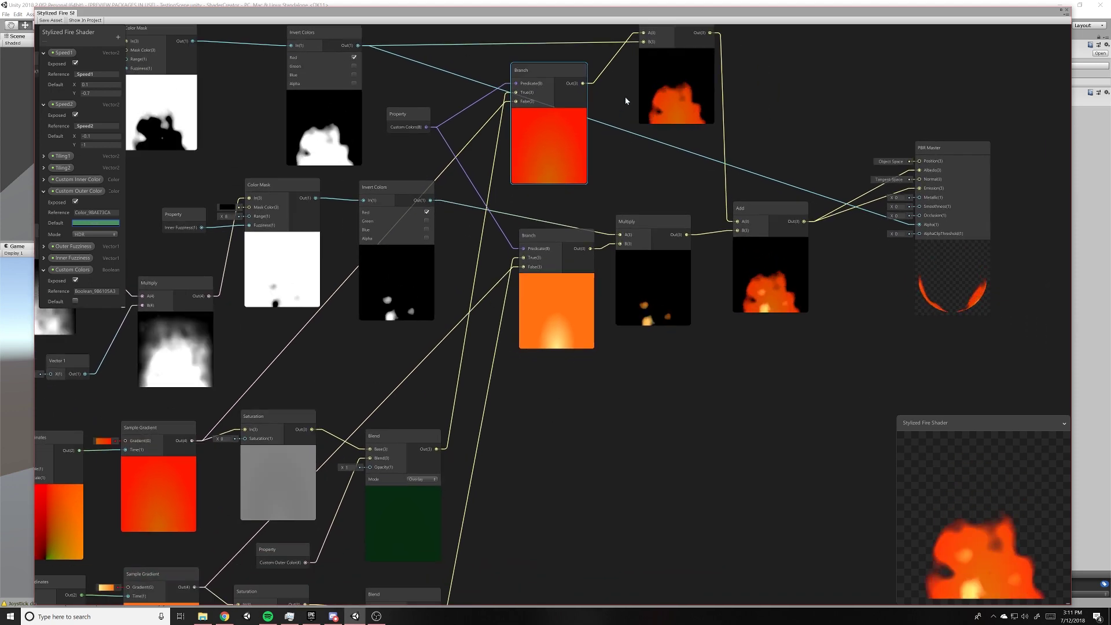
{"action": "middle_click_drag", "start_coordinate": [625, 96], "coordinate": [566, 116]}
{"action": "left_click_drag", "start_coordinate": [658, 55], "coordinate": [655, 54]}
{"action": "middle_click_drag", "start_coordinate": [608, 105], "coordinate": [607, 111]}
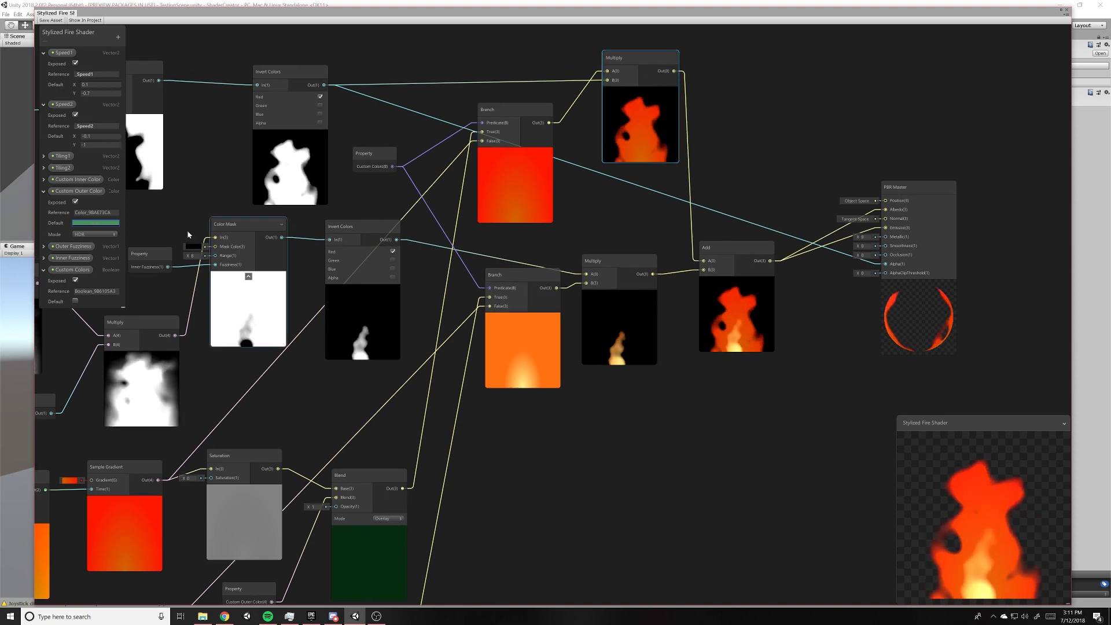
Step: Turn Custom Colors' default on and set the Custom Outer Color default to black
{"action": "left_click", "coordinate": [75, 302]}
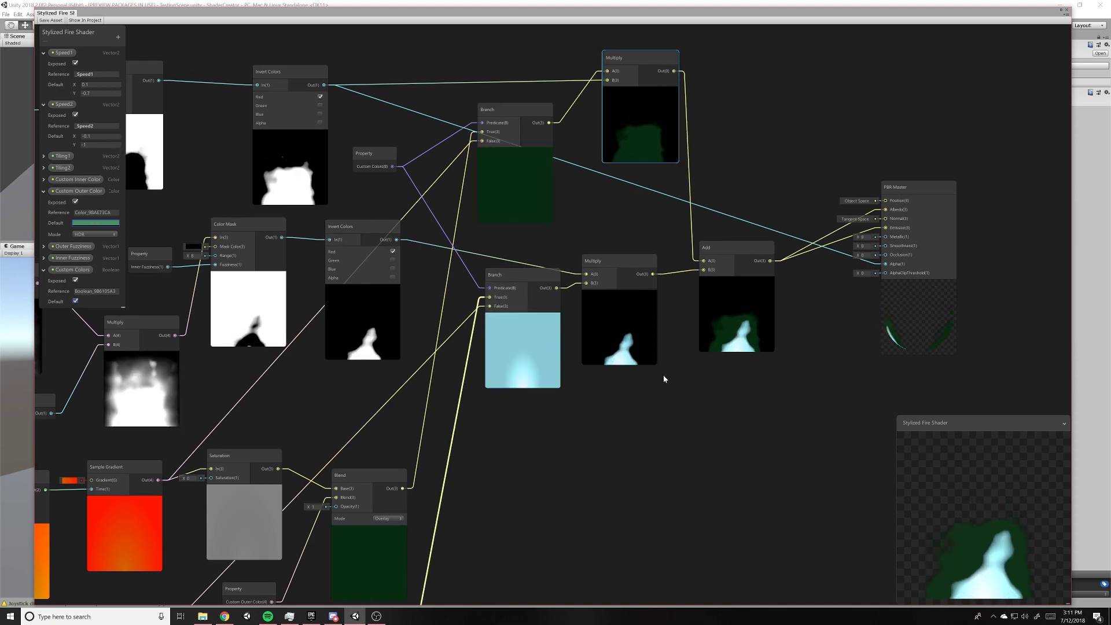
{"action": "middle_click_drag", "start_coordinate": [719, 424], "coordinate": [689, 419]}
{"action": "middle_click_drag", "start_coordinate": [642, 345], "coordinate": [793, 228]}
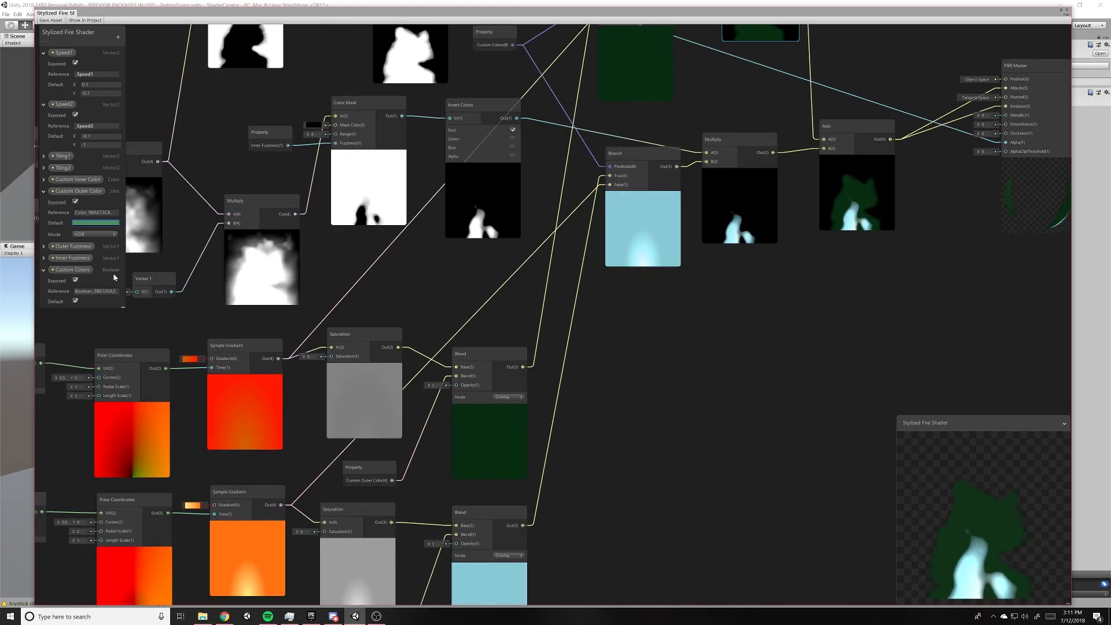
{"action": "left_click", "coordinate": [97, 222]}
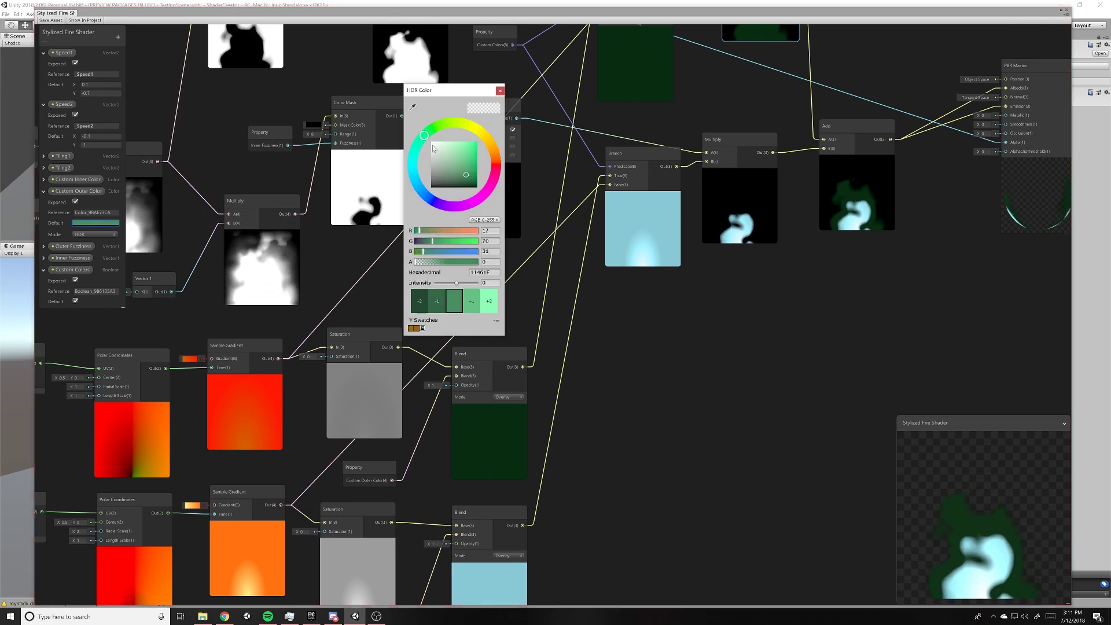
{"action": "left_click", "coordinate": [499, 90]}
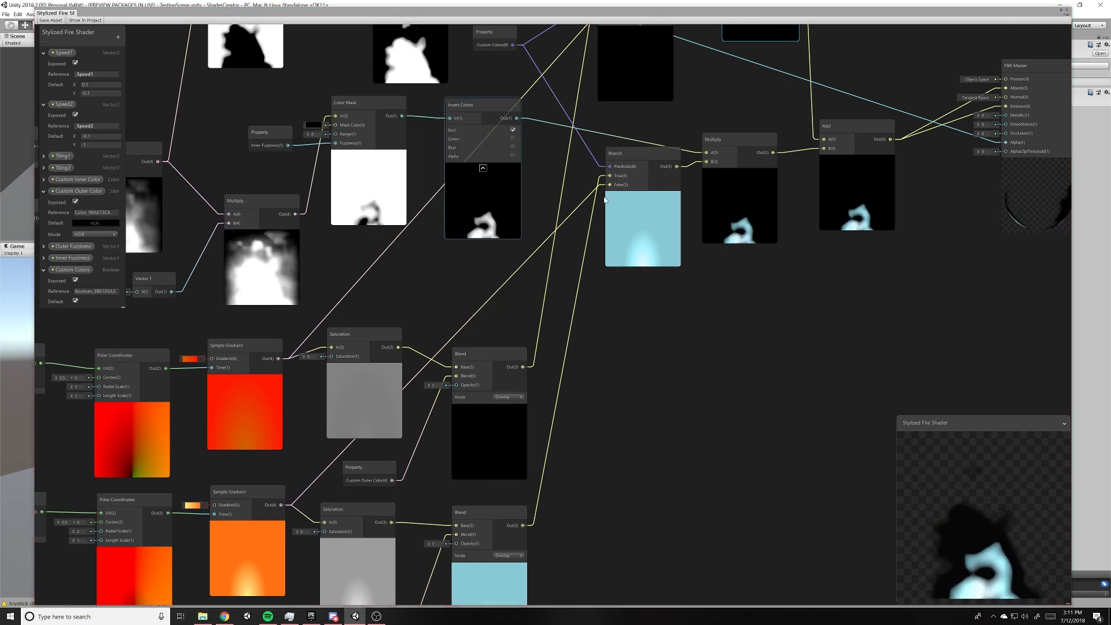
{"action": "mouse_move", "coordinate": [904, 293]}
{"action": "middle_mouse_down"}
{"action": "mouse_move", "coordinate": [732, 344]}
{"action": "mouse_move", "coordinate": [702, 341]}
{"action": "middle_mouse_up"}
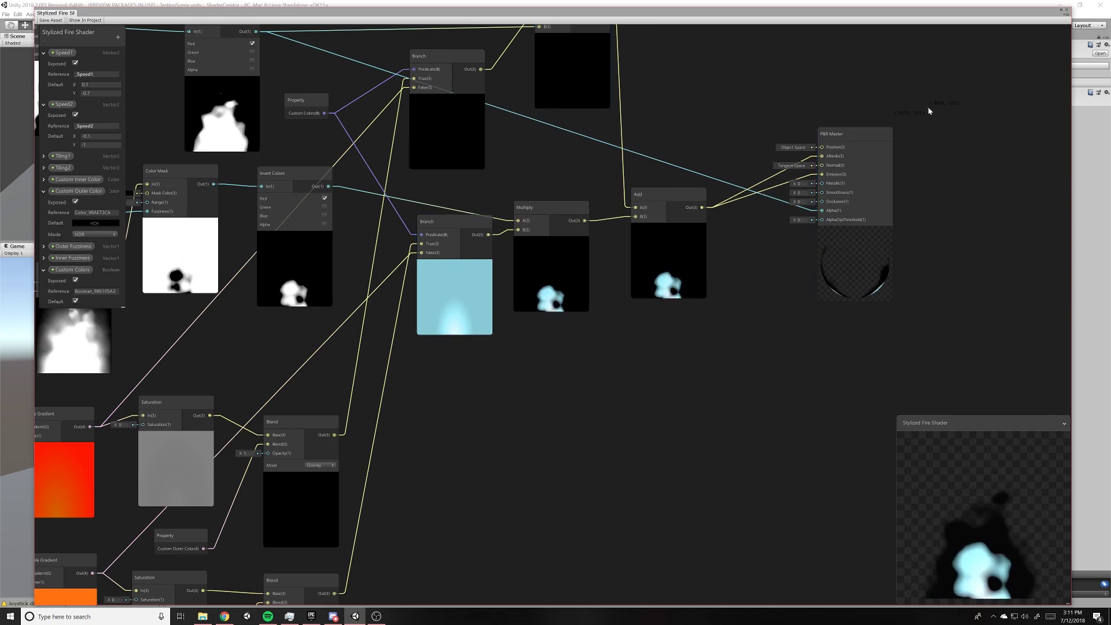
{"action": "mouse_move", "coordinate": [898, 157]}
{"action": "middle_mouse_down"}
{"action": "mouse_move", "coordinate": [817, 234]}
{"action": "mouse_move", "coordinate": [690, 290]}
{"action": "middle_mouse_up"}
{"action": "scroll", "coordinate": [818, 234], "scroll_direction": "up", "scroll_amount": 1}
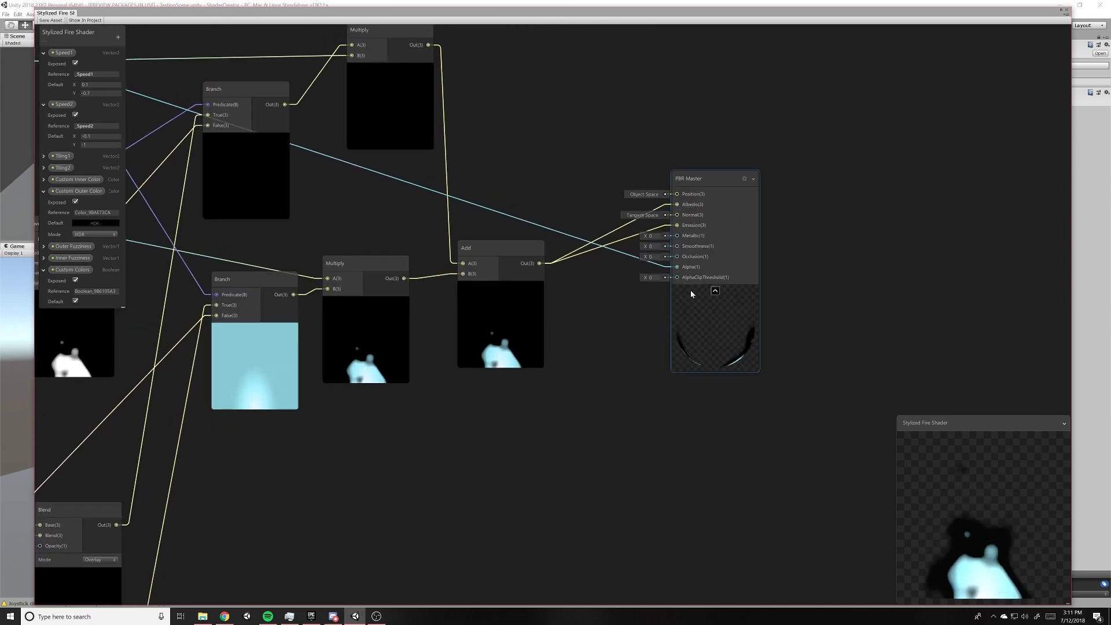
{"action": "left_click", "coordinate": [745, 180]}
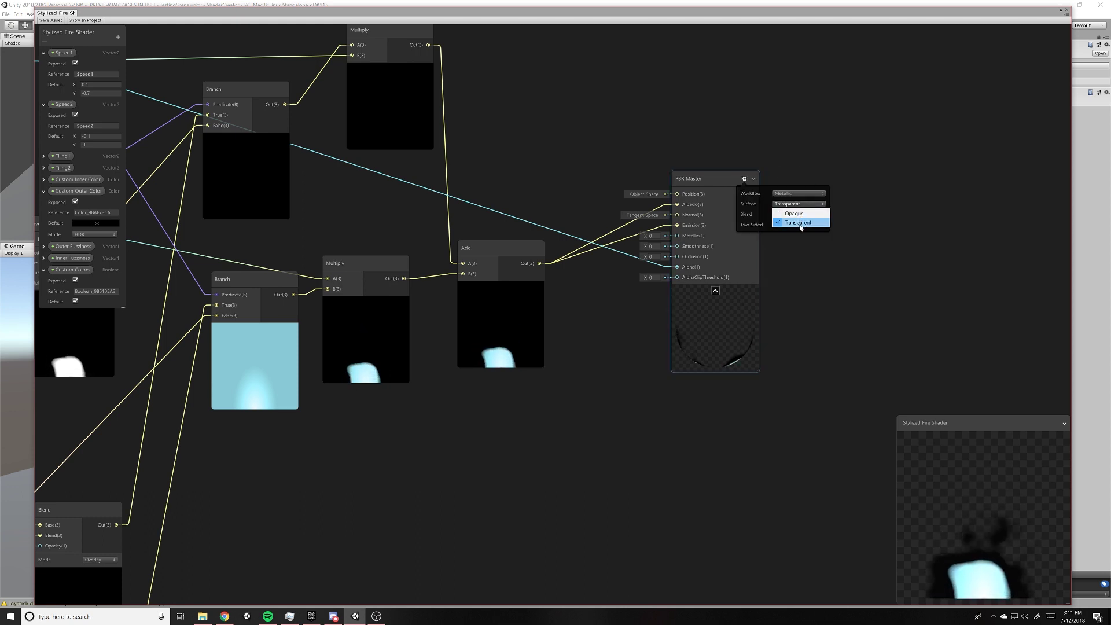
{"action": "left_click", "coordinate": [795, 213]}
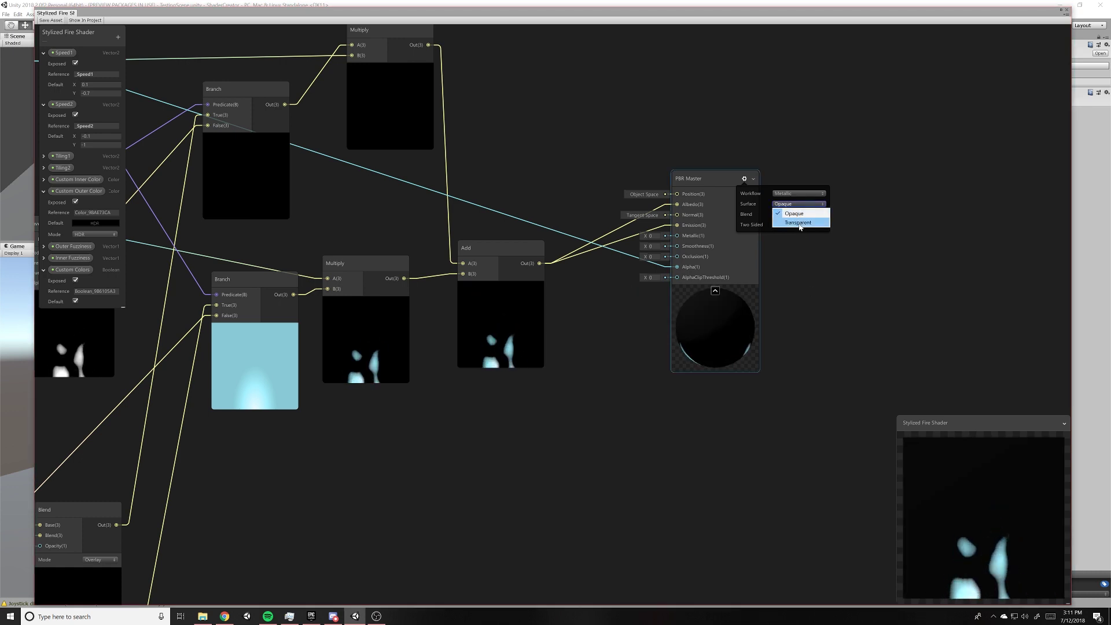
{"action": "left_click", "coordinate": [798, 222]}
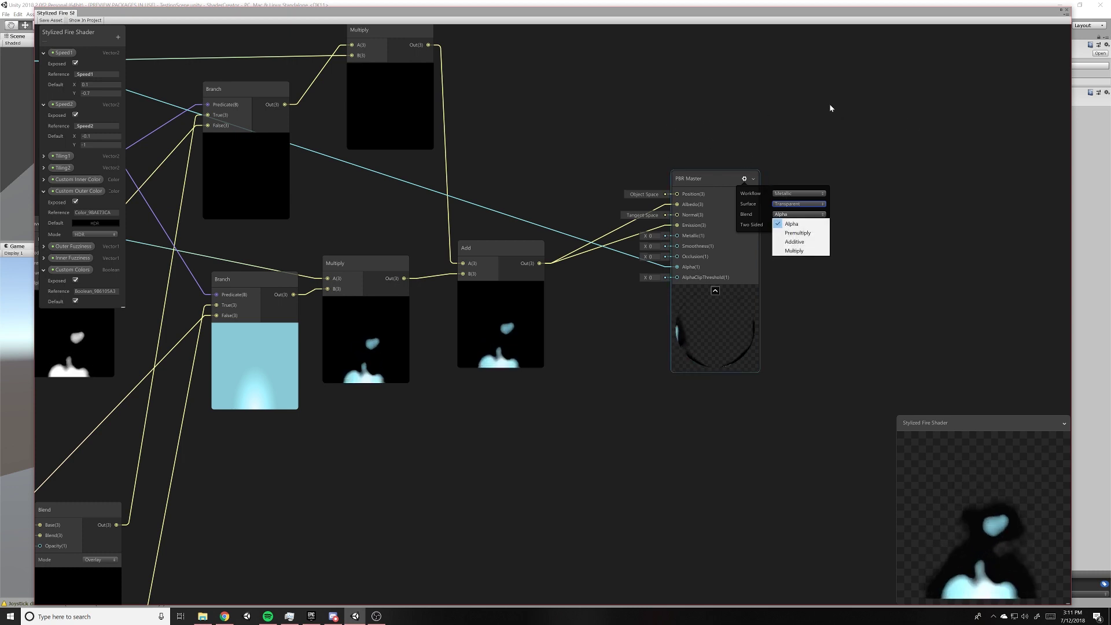
{"action": "left_click", "coordinate": [732, 112]}
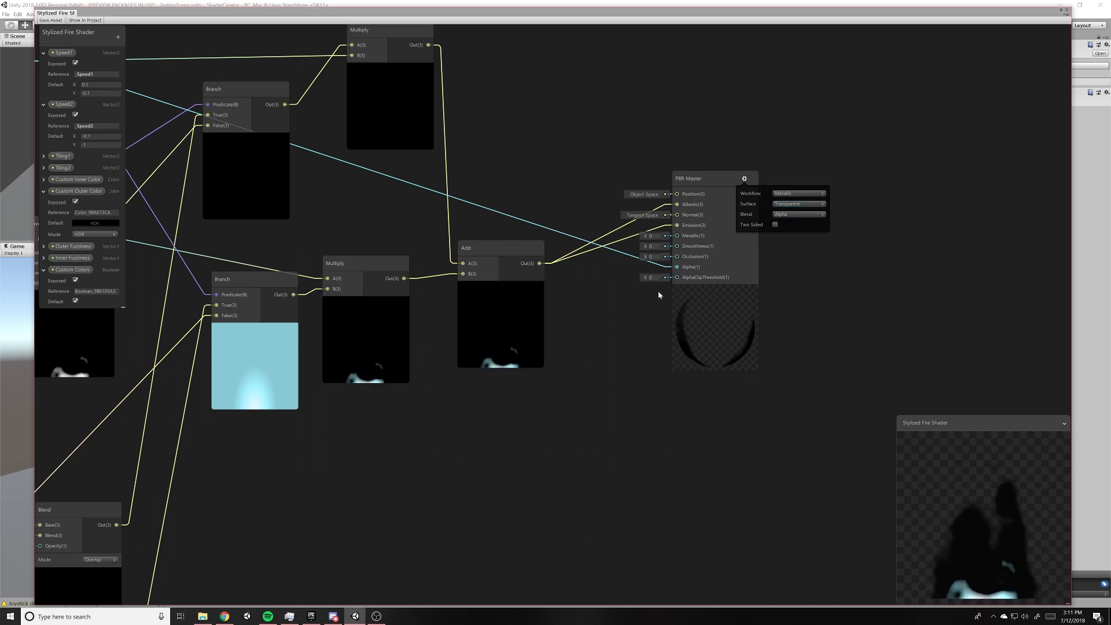
{"action": "left_click", "coordinate": [745, 184]}
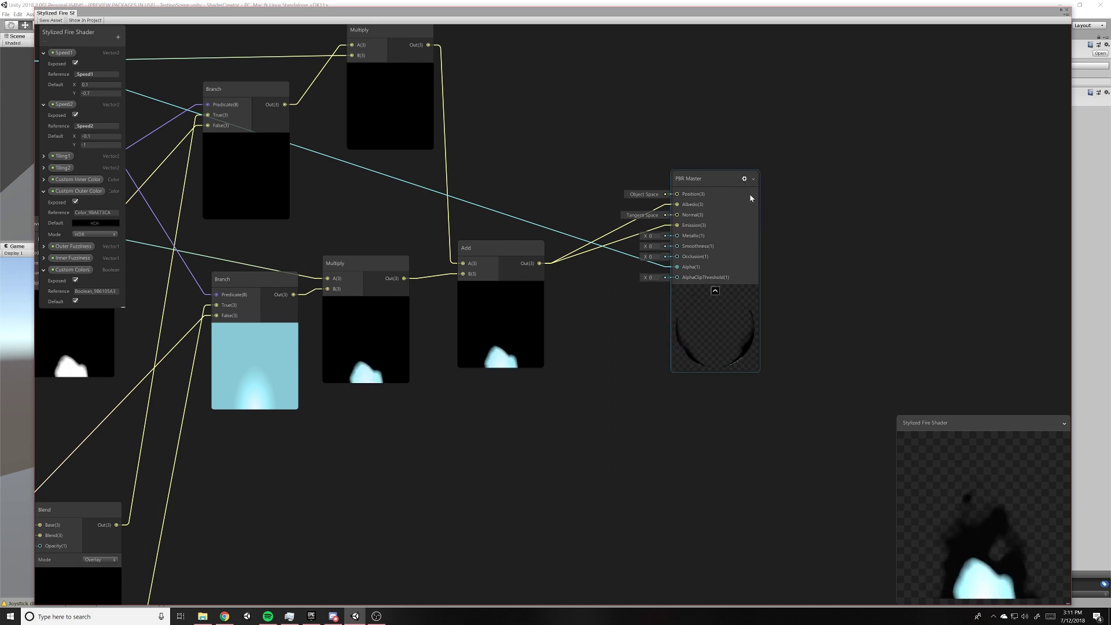
{"action": "scroll", "coordinate": [574, 326], "scroll_direction": "down", "scroll_amount": 2}
{"action": "scroll", "coordinate": [522, 333], "scroll_direction": "down", "scroll_amount": 2}
Step: Collapse the Speed1, Speed2 and Custom Outer Color property details in the Blackboard
{"action": "scroll", "coordinate": [581, 278], "scroll_direction": "down", "scroll_amount": 2}
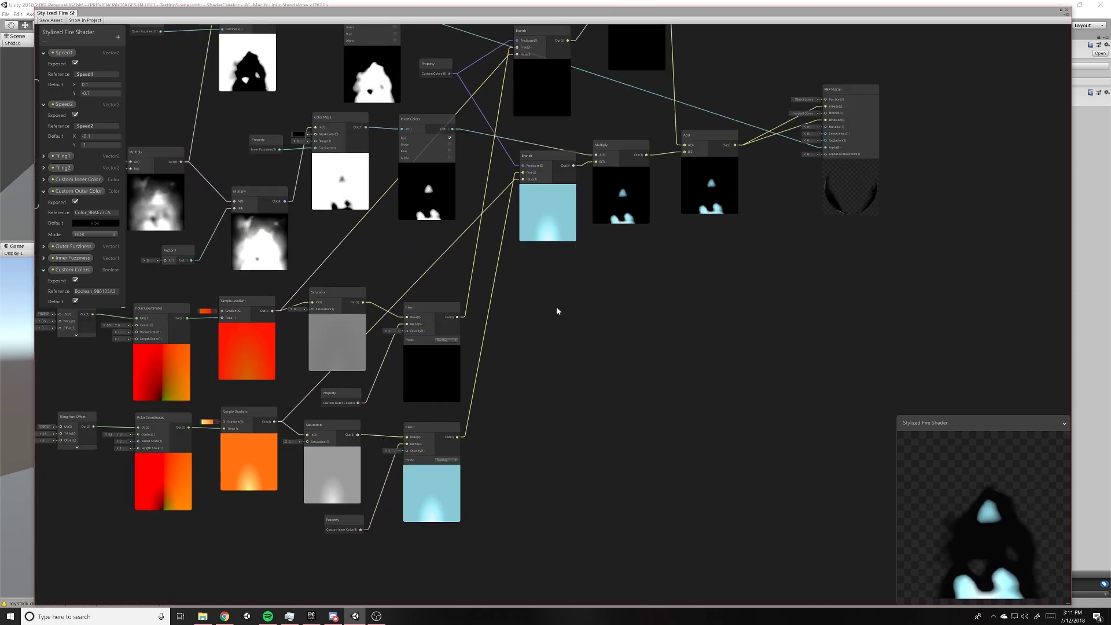
{"action": "middle_click_drag", "start_coordinate": [555, 310], "coordinate": [733, 231]}
{"action": "mouse_move", "coordinate": [729, 313]}
{"action": "middle_mouse_down"}
{"action": "mouse_move", "coordinate": [810, 327]}
{"action": "mouse_move", "coordinate": [689, 384]}
{"action": "mouse_move", "coordinate": [771, 342]}
{"action": "mouse_move", "coordinate": [747, 344]}
{"action": "middle_mouse_up"}
{"action": "scroll", "coordinate": [689, 384], "scroll_direction": "down", "scroll_amount": 2}
{"action": "scroll", "coordinate": [699, 372], "scroll_direction": "down", "scroll_amount": 1}
{"action": "scroll", "coordinate": [747, 344], "scroll_direction": "down", "scroll_amount": 1}
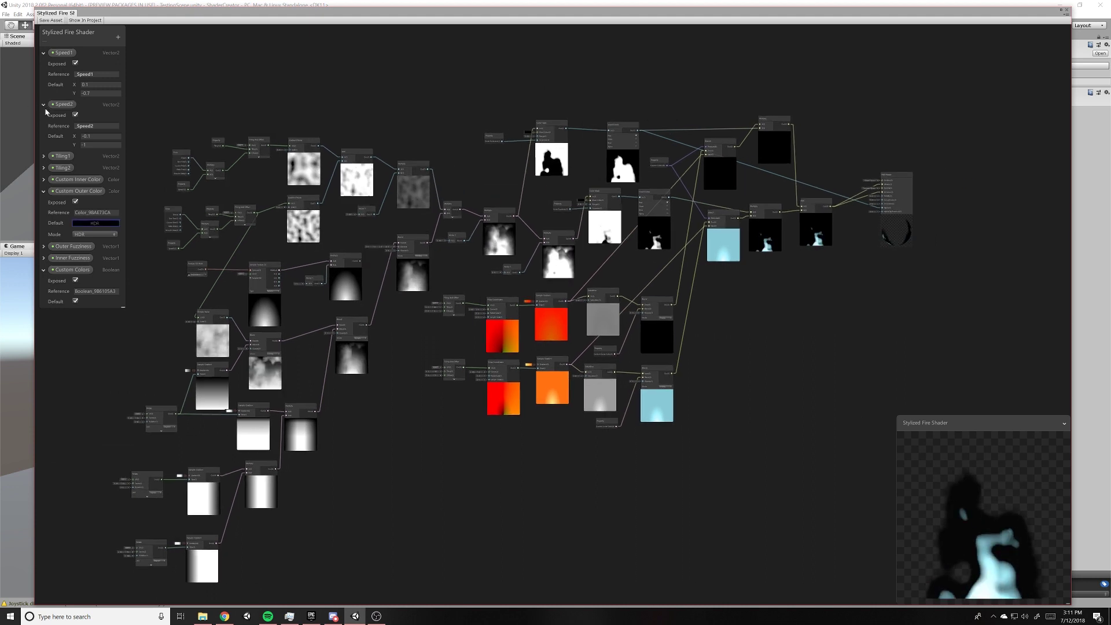
{"action": "left_click", "coordinate": [43, 52]}
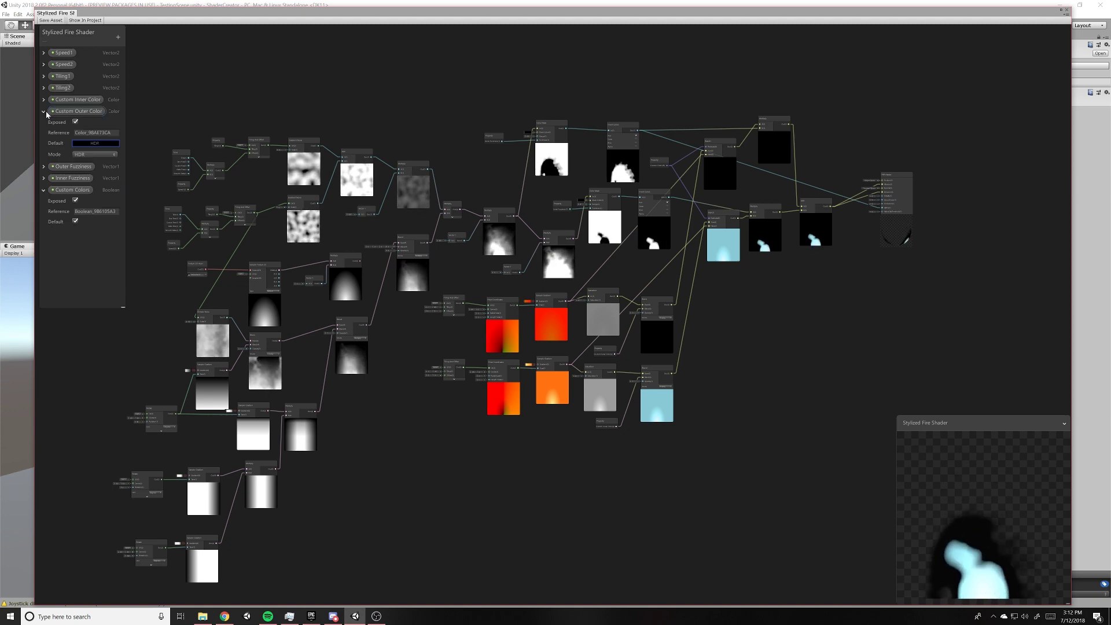
{"action": "left_click", "coordinate": [44, 111]}
Step: Zoom and pan to frame the entire fire graph in one overview
{"action": "scroll", "coordinate": [817, 329], "scroll_direction": "down", "scroll_amount": 1}
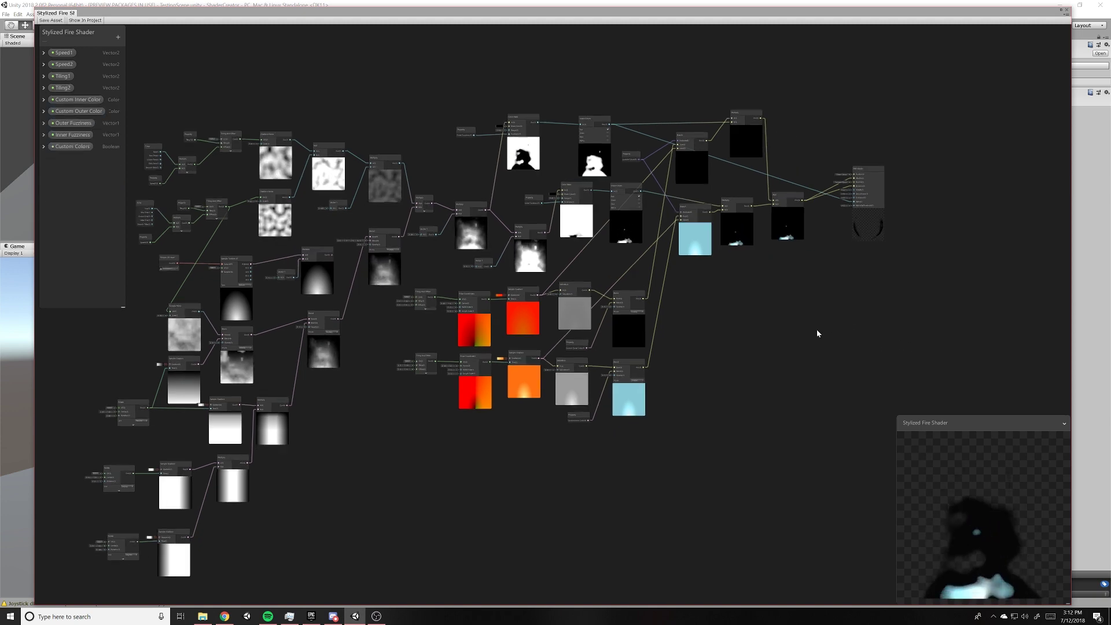
{"action": "scroll", "coordinate": [816, 328], "scroll_direction": "down", "scroll_amount": 1}
{"action": "scroll", "coordinate": [798, 339], "scroll_direction": "up", "scroll_amount": 2}
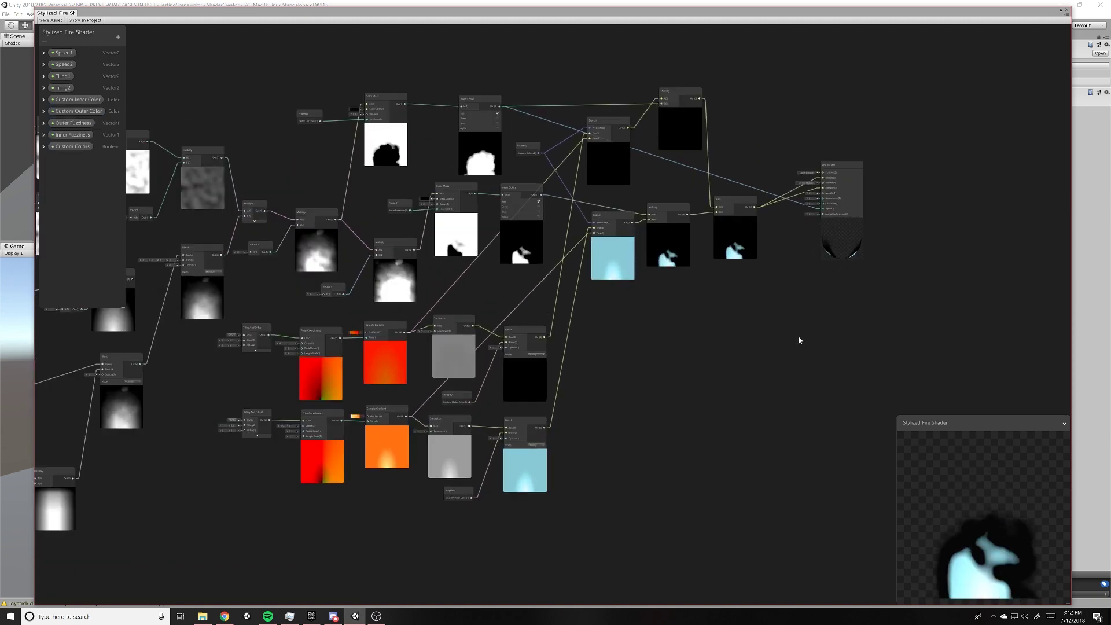
{"action": "scroll", "coordinate": [807, 332], "scroll_direction": "up", "scroll_amount": 1}
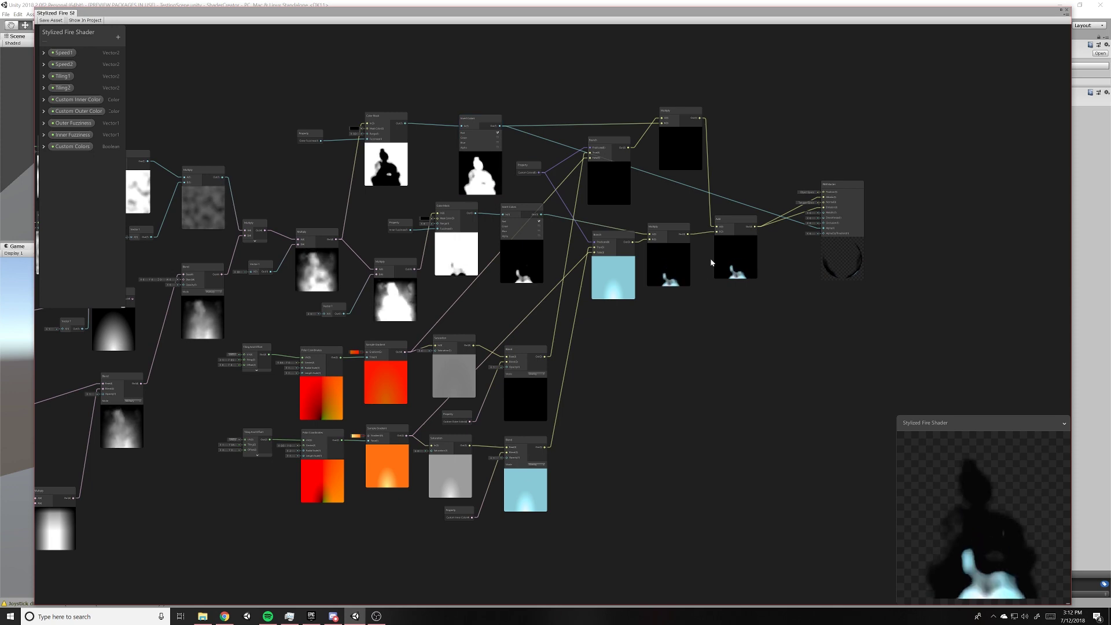
{"action": "scroll", "coordinate": [636, 365], "scroll_direction": "up", "scroll_amount": 1}
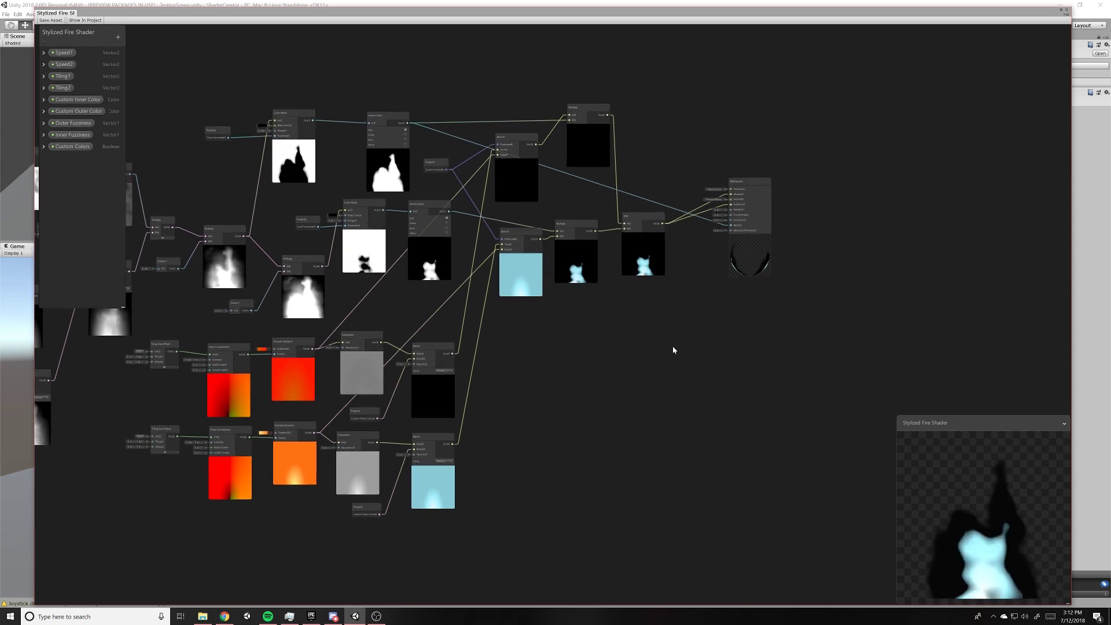
{"action": "scroll", "coordinate": [561, 367], "scroll_direction": "up", "scroll_amount": 1}
{"action": "mouse_move", "coordinate": [561, 367]}
{"action": "middle_mouse_down"}
{"action": "mouse_move", "coordinate": [845, 292]}
{"action": "mouse_move", "coordinate": [645, 338]}
{"action": "middle_mouse_up"}
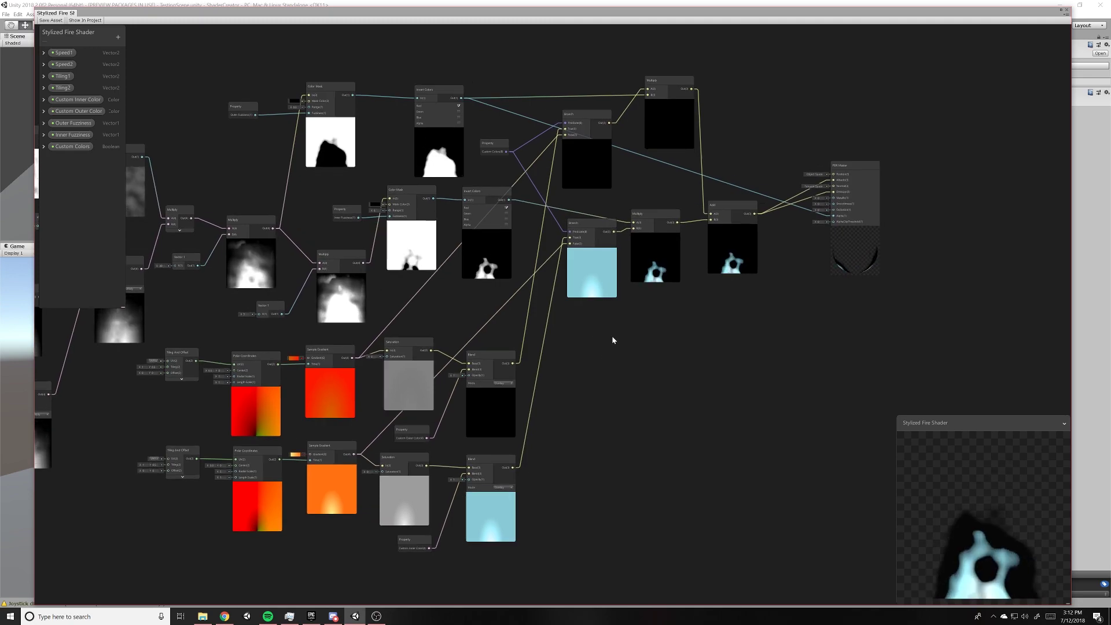
{"action": "mouse_move", "coordinate": [532, 312]}
{"action": "middle_mouse_down"}
{"action": "mouse_move", "coordinate": [849, 256]}
{"action": "mouse_move", "coordinate": [473, 345]}
{"action": "mouse_move", "coordinate": [655, 303]}
{"action": "middle_mouse_up"}
{"action": "scroll", "coordinate": [758, 359], "scroll_direction": "down", "scroll_amount": 2}
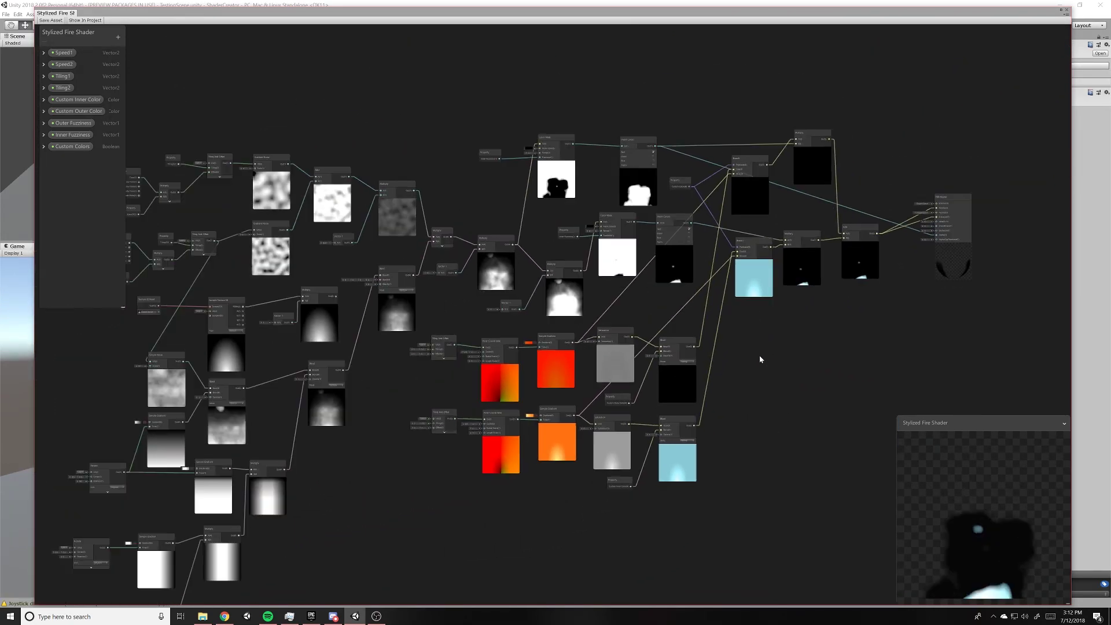
{"action": "scroll", "coordinate": [807, 322], "scroll_direction": "down", "scroll_amount": 2}
{"action": "scroll", "coordinate": [808, 317], "scroll_direction": "down", "scroll_amount": 1}
{"action": "middle_click_drag", "start_coordinate": [808, 317], "coordinate": [806, 300]}
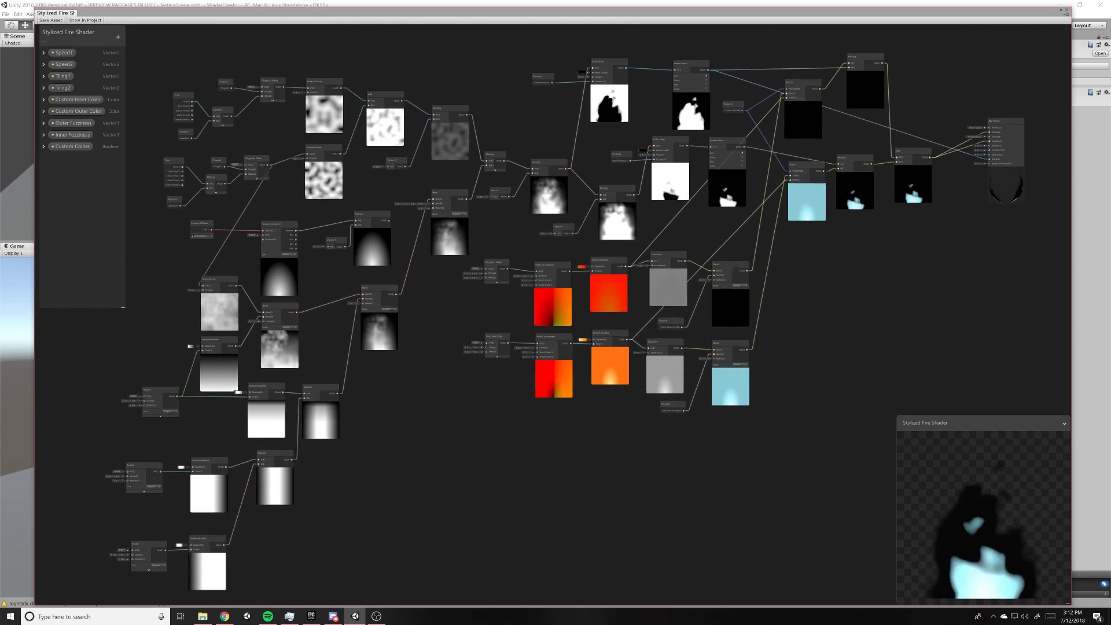